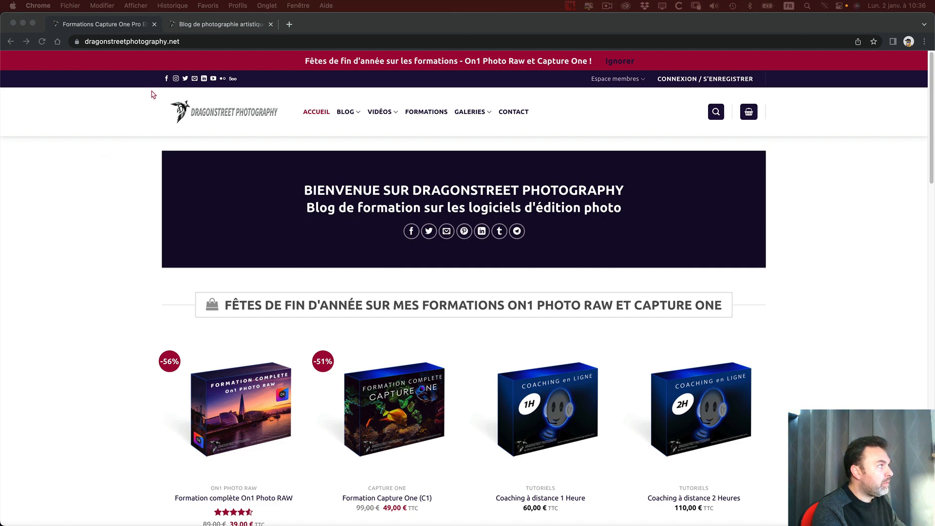
Look through the Dragonstreet Photography training site's offers and recent articles, and the blog site's latest posts.
{"action": "scroll", "coordinate": [125, 276], "scroll_direction": "down", "scroll_amount": 3}
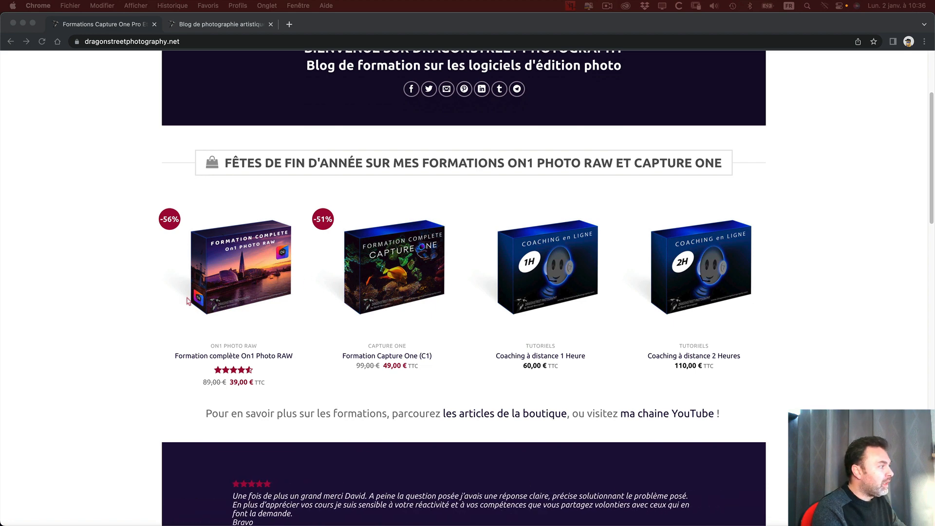
{"action": "scroll", "coordinate": [210, 346], "scroll_direction": "down", "scroll_amount": 2}
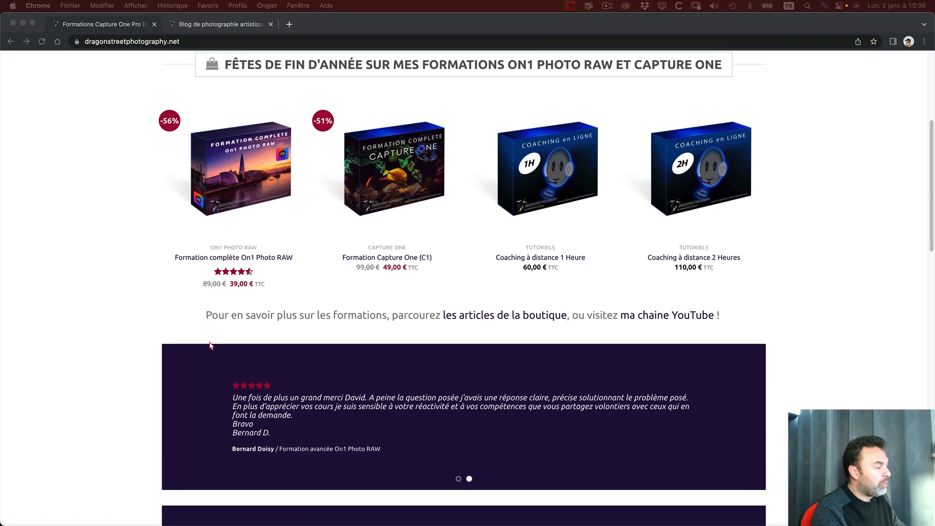
{"action": "scroll", "coordinate": [211, 345], "scroll_direction": "down", "scroll_amount": 10}
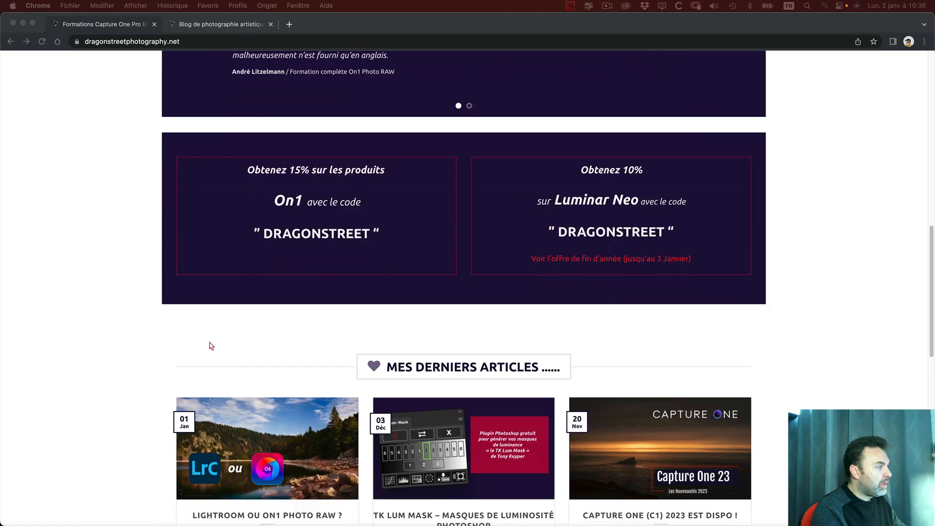
{"action": "scroll", "coordinate": [211, 345], "scroll_direction": "up", "scroll_amount": 12}
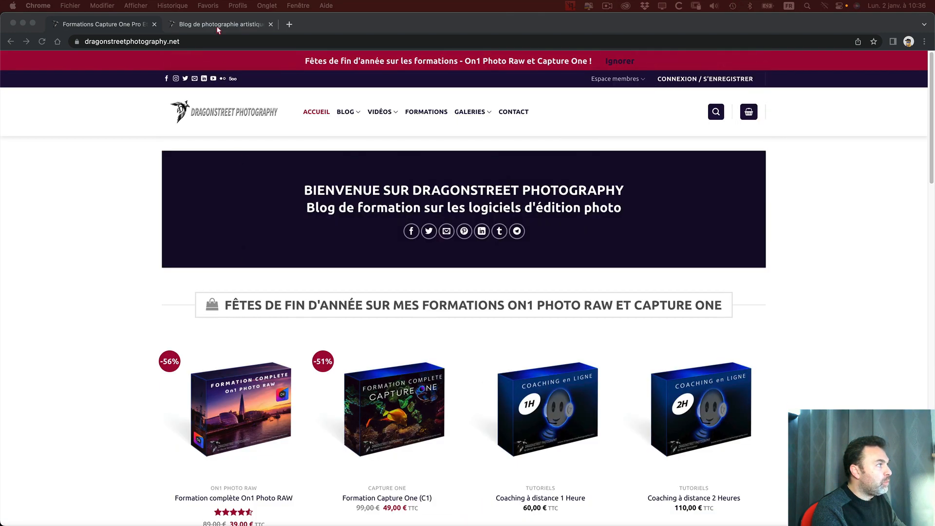
{"action": "left_click", "coordinate": [217, 29]}
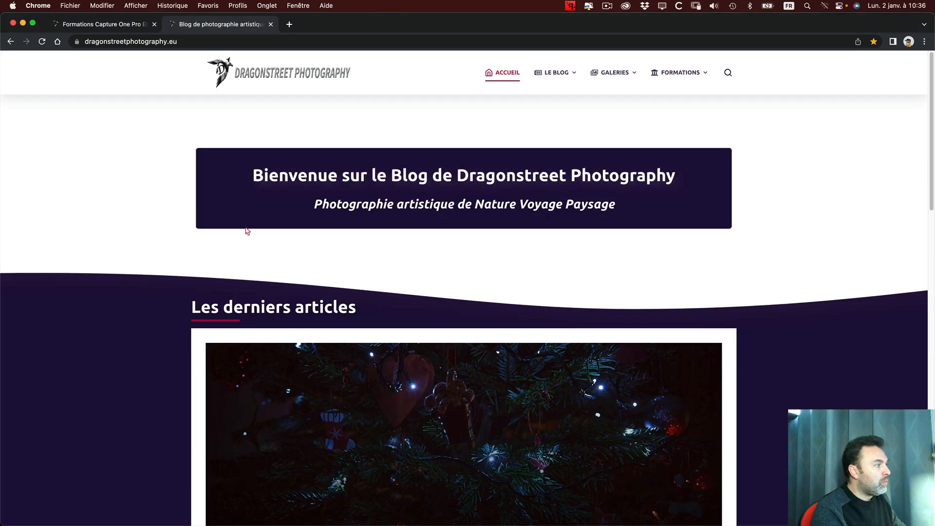
{"action": "scroll", "coordinate": [236, 268], "scroll_direction": "down", "scroll_amount": 3}
{"action": "scroll", "coordinate": [236, 267], "scroll_direction": "down", "scroll_amount": 1}
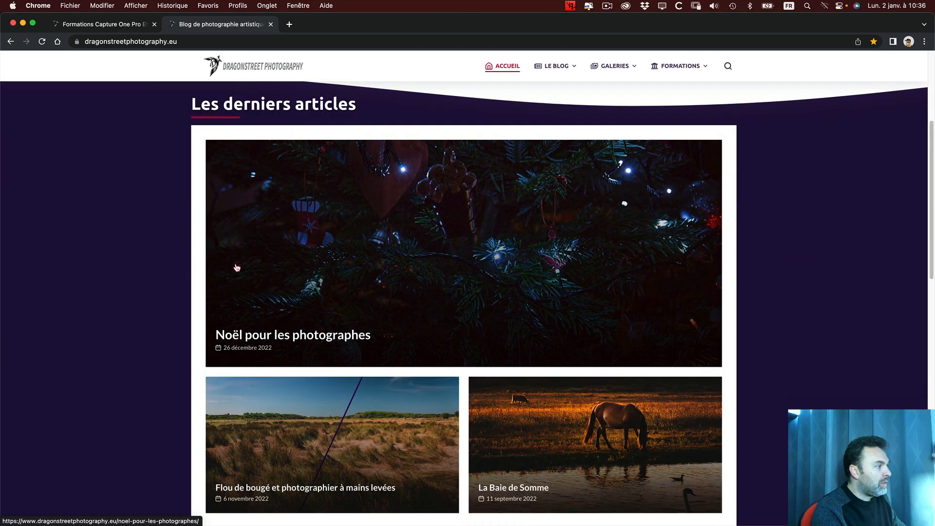
{"action": "scroll", "coordinate": [237, 268], "scroll_direction": "up", "scroll_amount": 5}
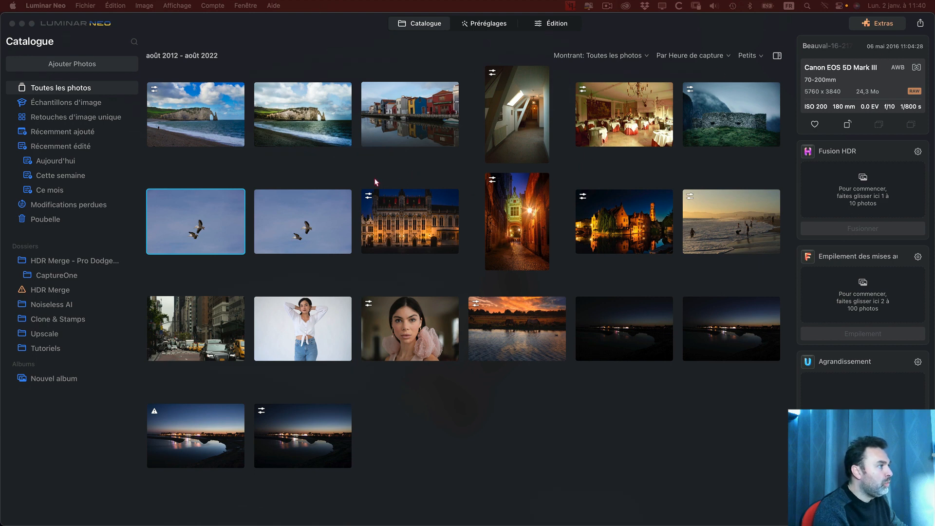
In Luminar Neo, review the installed and upcoming extensions in the Extras catalogue, and close it.
{"action": "left_click", "coordinate": [876, 26]}
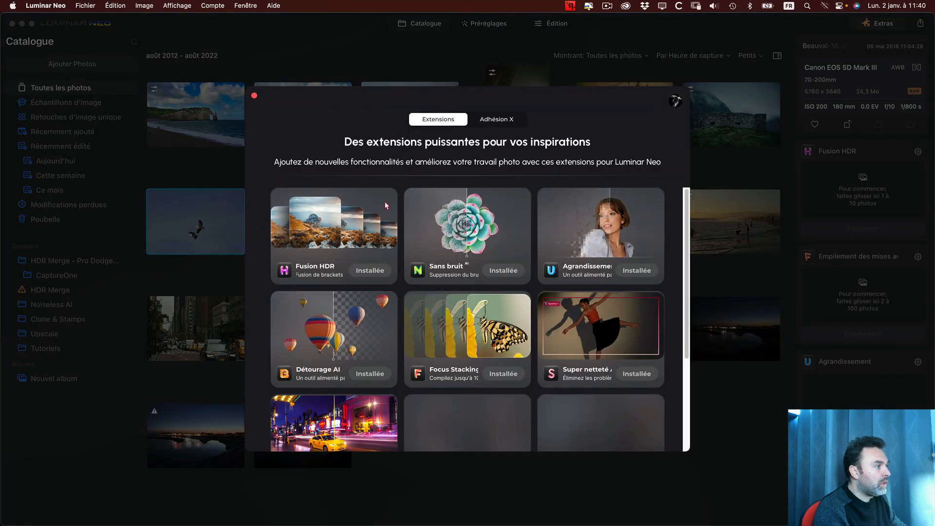
{"action": "scroll", "coordinate": [386, 206], "scroll_direction": "down", "scroll_amount": 3}
{"action": "scroll", "coordinate": [385, 205], "scroll_direction": "down", "scroll_amount": 2}
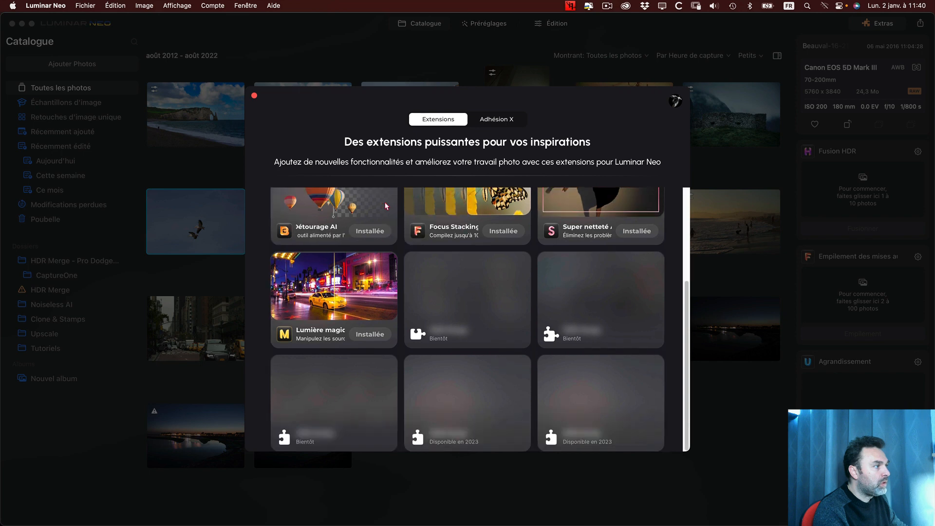
{"action": "scroll", "coordinate": [385, 205], "scroll_direction": "up", "scroll_amount": 3}
{"action": "scroll", "coordinate": [385, 206], "scroll_direction": "up", "scroll_amount": 2}
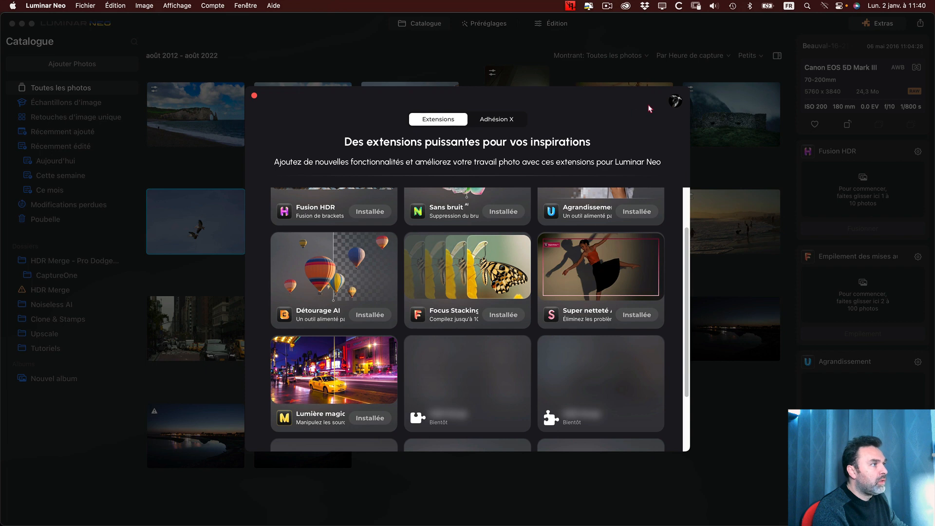
{"action": "left_click", "coordinate": [254, 96]}
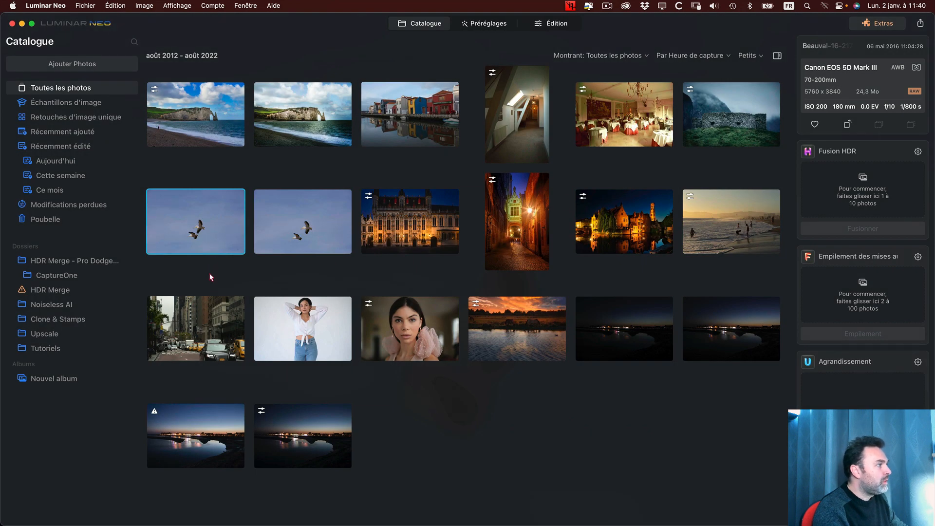
Open the photo of two flying pelicans for editing and add the stormy cloud image as a new layer.
{"action": "double_click", "coordinate": [198, 230]}
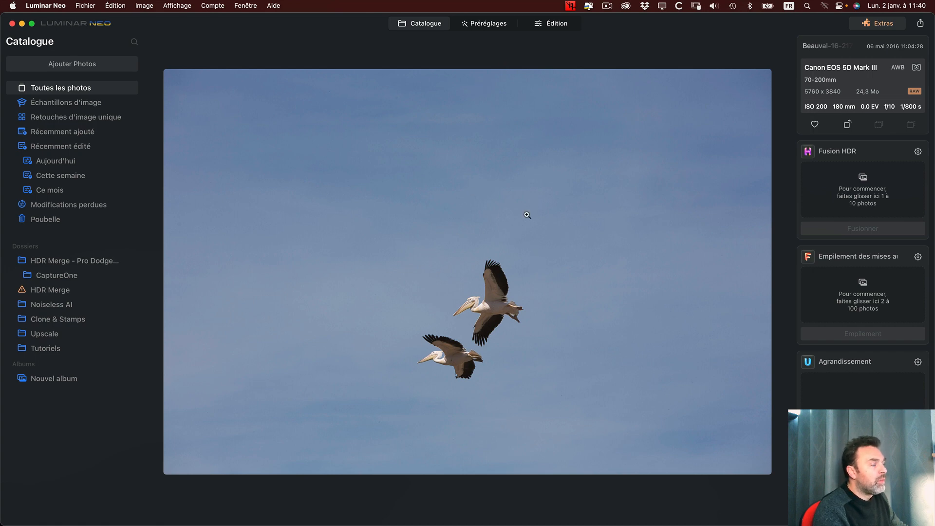
{"action": "left_click", "coordinate": [558, 26]}
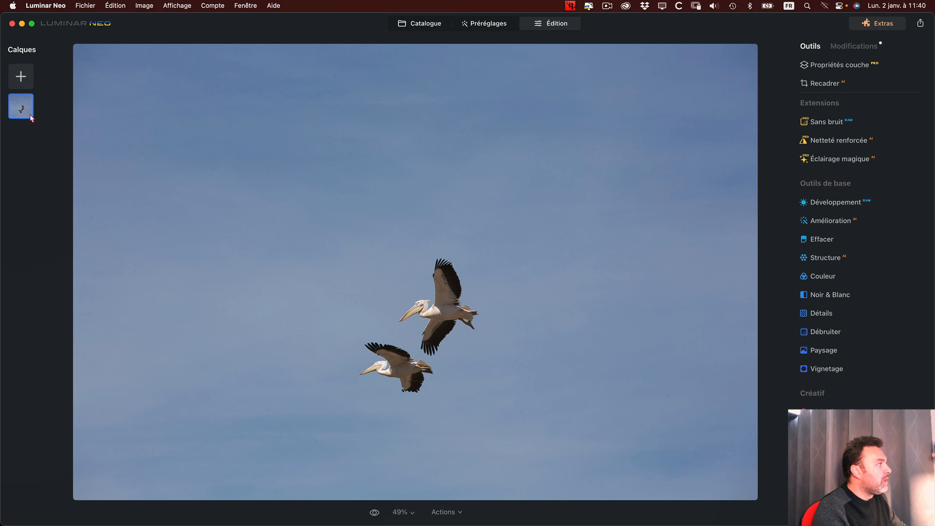
{"action": "left_click", "coordinate": [21, 77]}
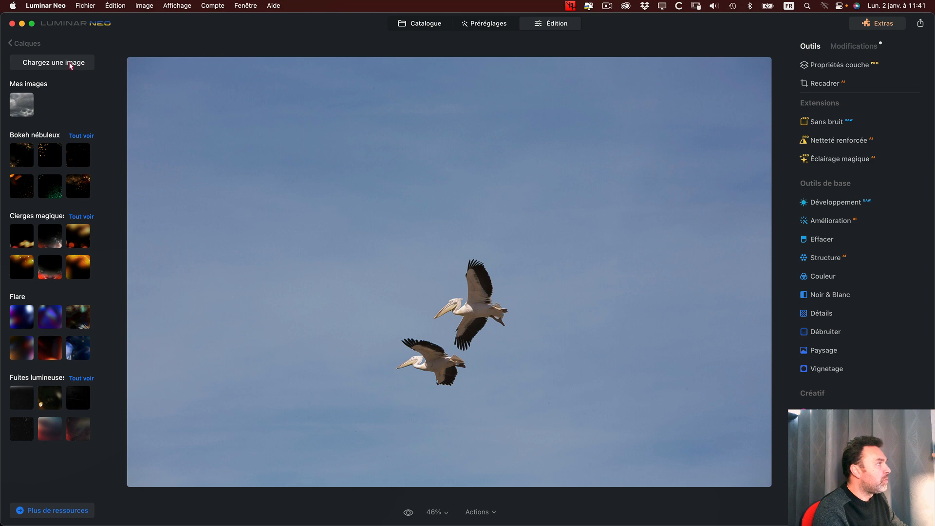
{"action": "left_click", "coordinate": [68, 64]}
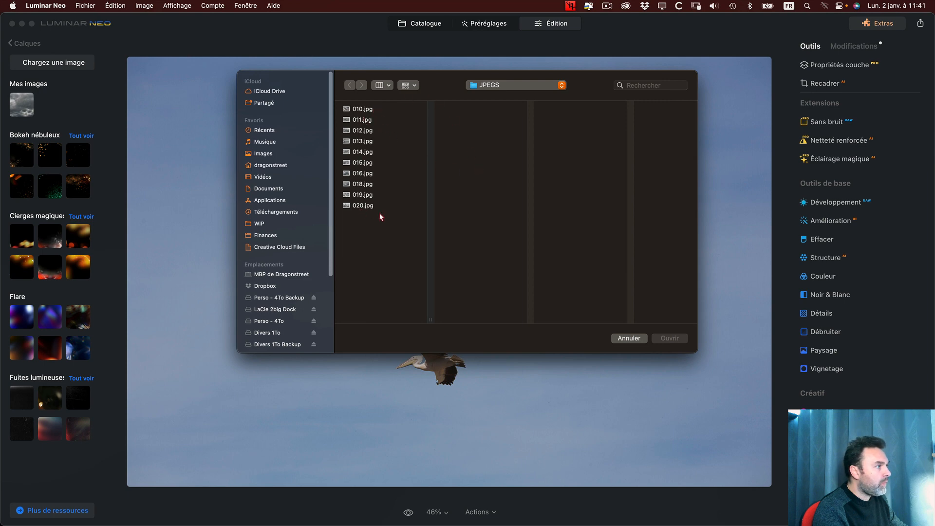
{"action": "left_click", "coordinate": [628, 338]}
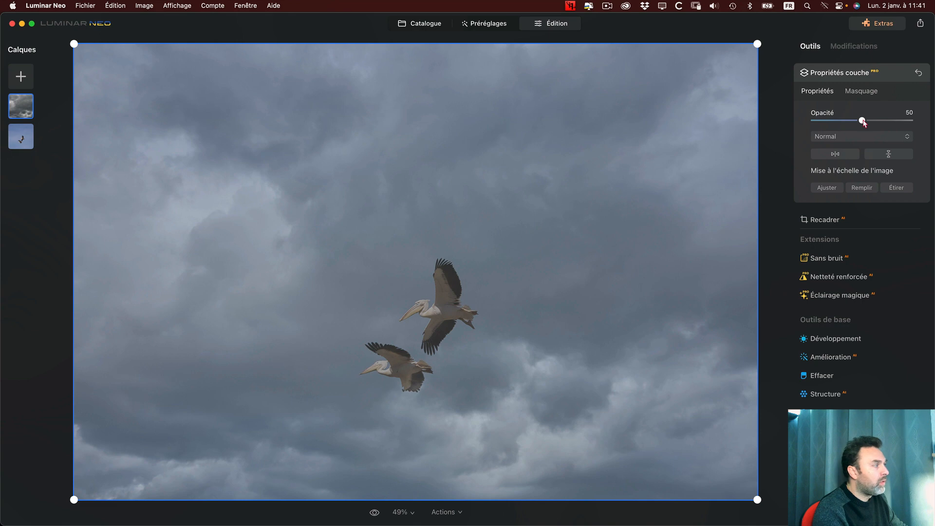
Raise the cloud layer's opacity to 100, and lower it to 0 to compare both extremes.
{"action": "left_click_drag", "start_coordinate": [862, 121], "coordinate": [911, 119]}
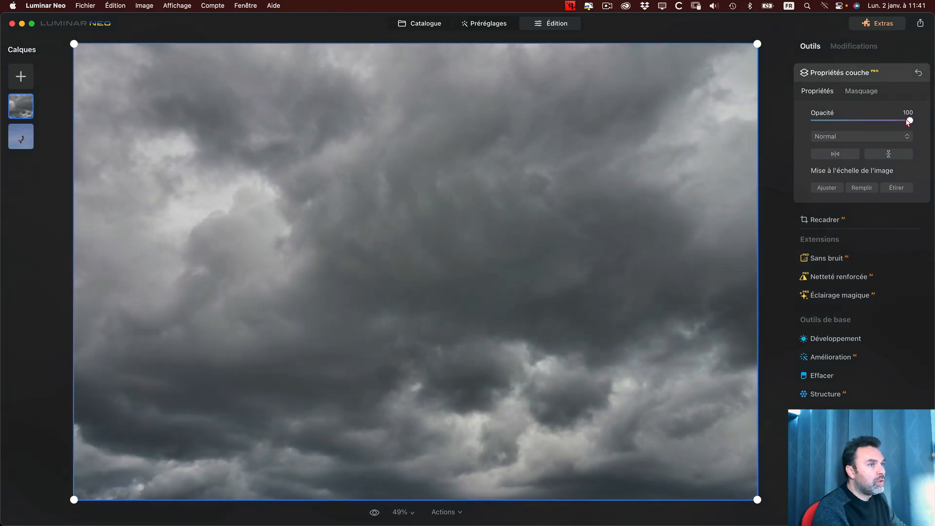
{"action": "left_click_drag", "start_coordinate": [838, 121], "coordinate": [802, 122]}
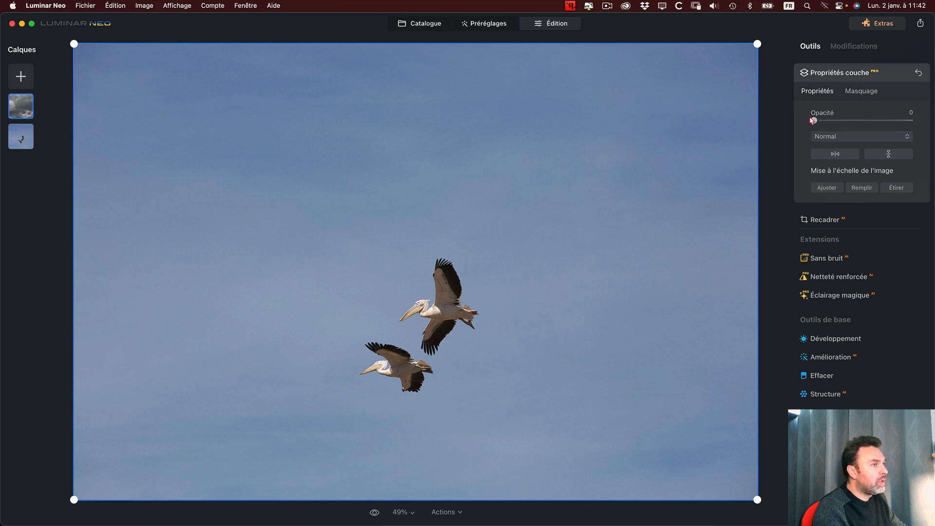
{"action": "mouse_move", "coordinate": [814, 120]}
{"action": "left_mouse_down"}
{"action": "mouse_move", "coordinate": [911, 120]}
{"action": "mouse_move", "coordinate": [810, 120]}
{"action": "left_mouse_up"}
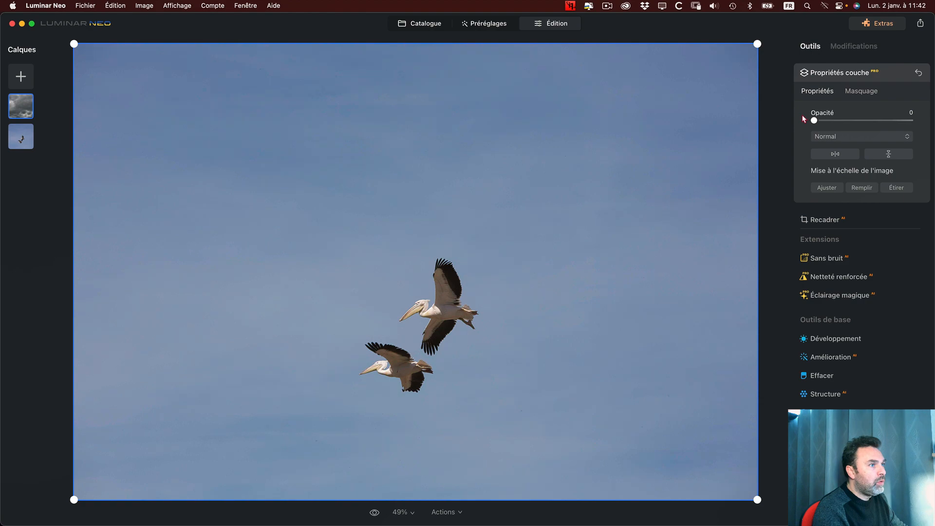
Lower the pelican layer's opacity to 0 to expose the transparent background, and restore it to 100.
{"action": "left_click", "coordinate": [21, 140]}
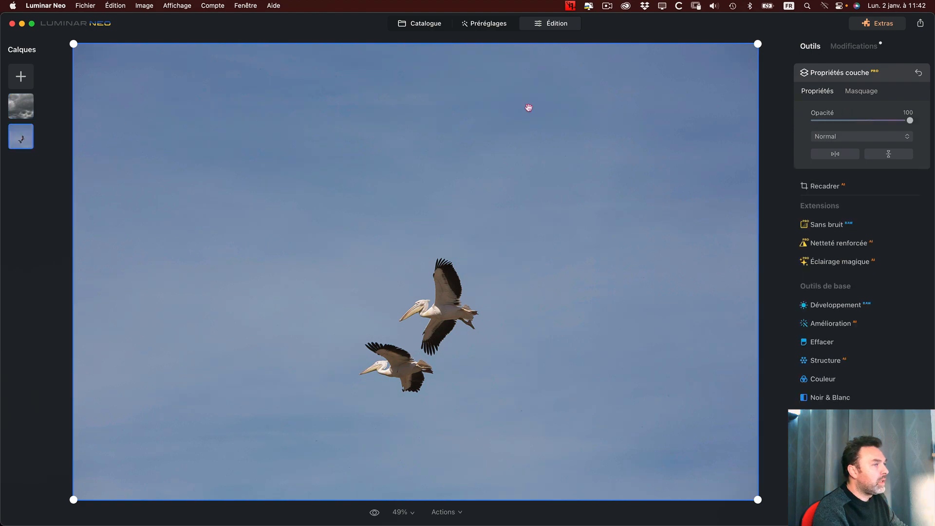
{"action": "left_click_drag", "start_coordinate": [829, 120], "coordinate": [811, 121]}
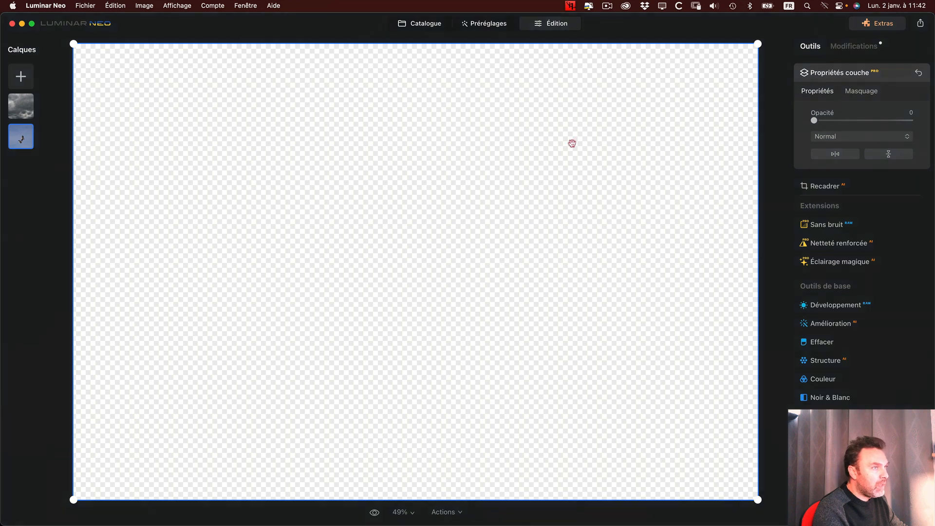
{"action": "left_click_drag", "start_coordinate": [816, 120], "coordinate": [910, 120]}
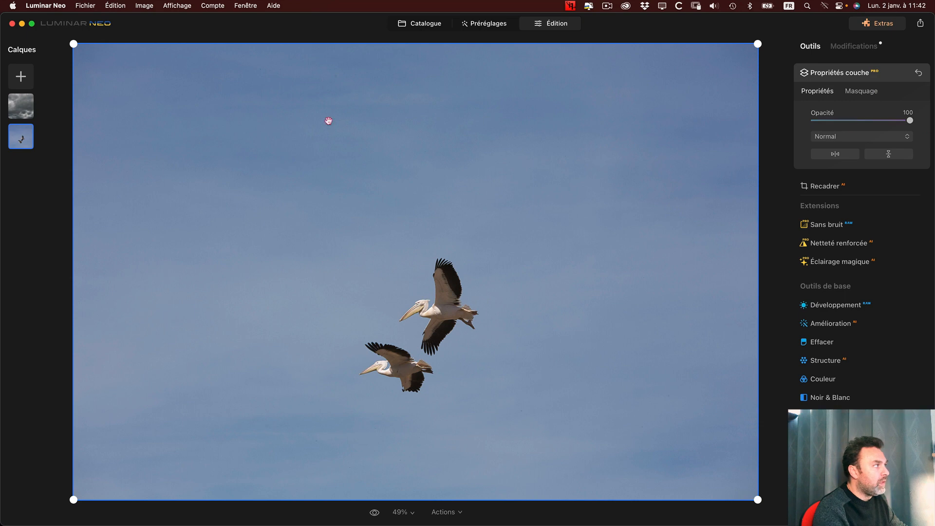
Select the cloud layer and try its opacity at 50, 0 and 51.
{"action": "left_click", "coordinate": [21, 106]}
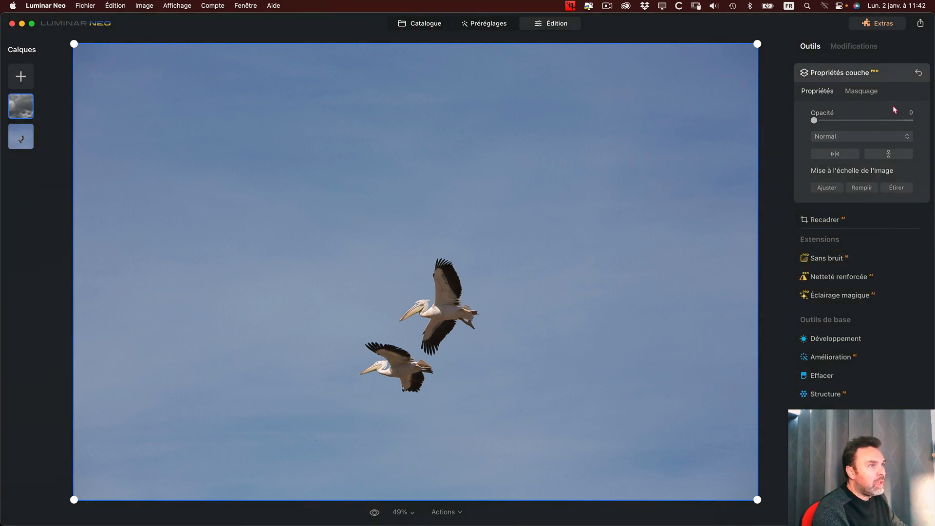
{"action": "left_click_drag", "start_coordinate": [858, 123], "coordinate": [863, 122]}
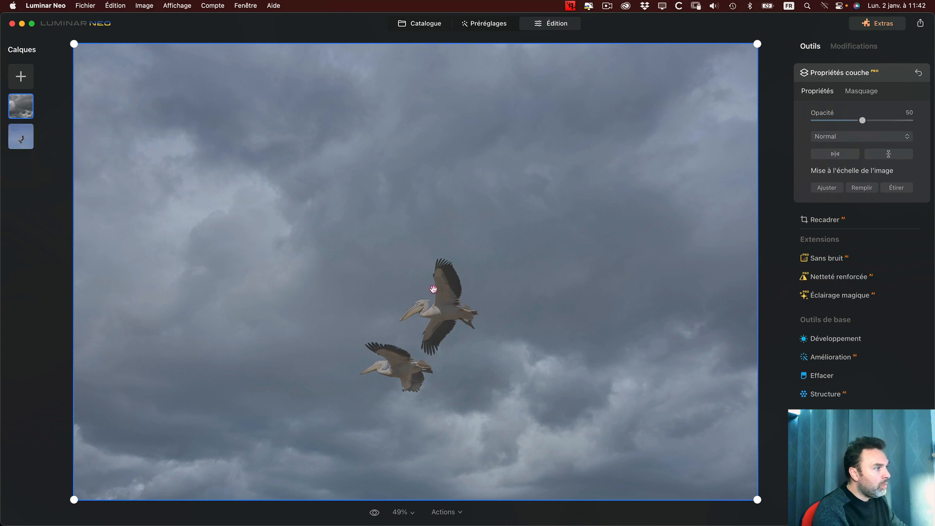
{"action": "left_click_drag", "start_coordinate": [828, 124], "coordinate": [809, 120]}
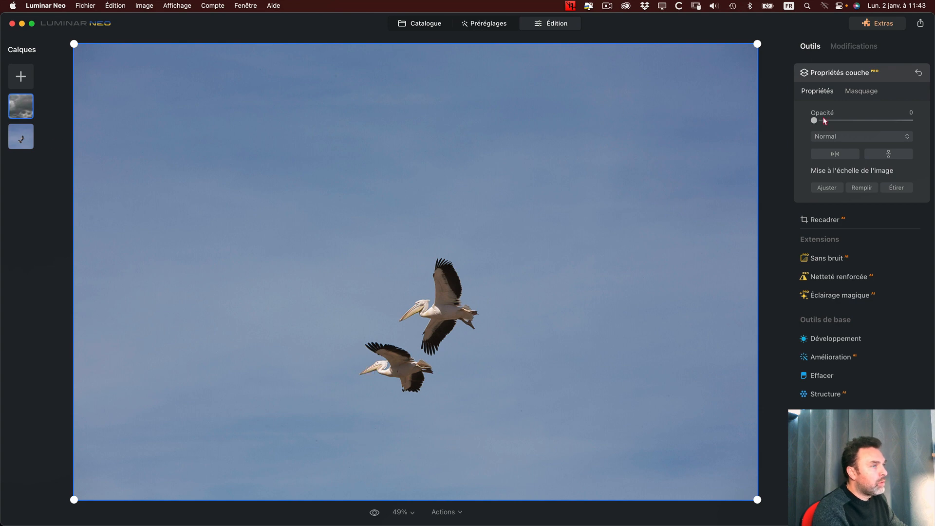
{"action": "left_click", "coordinate": [862, 120]}
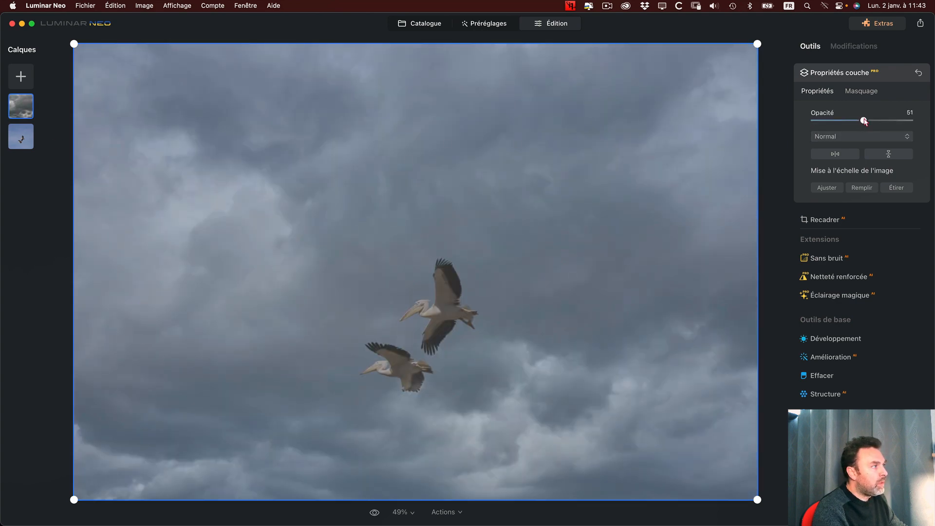
Vary the cloud layer's opacity through 100, 28 and 19, ending at 50.
{"action": "left_click_drag", "start_coordinate": [863, 120], "coordinate": [910, 120]}
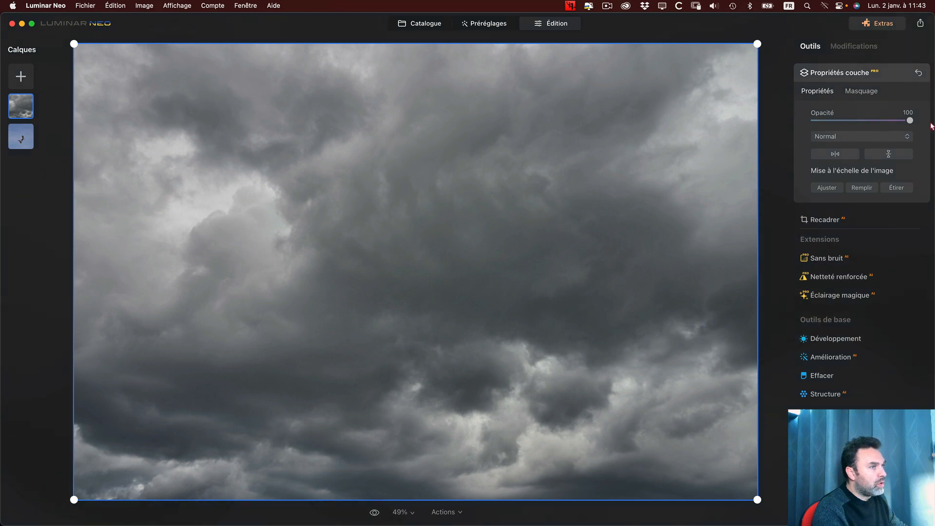
{"action": "left_click_drag", "start_coordinate": [909, 120], "coordinate": [838, 122]}
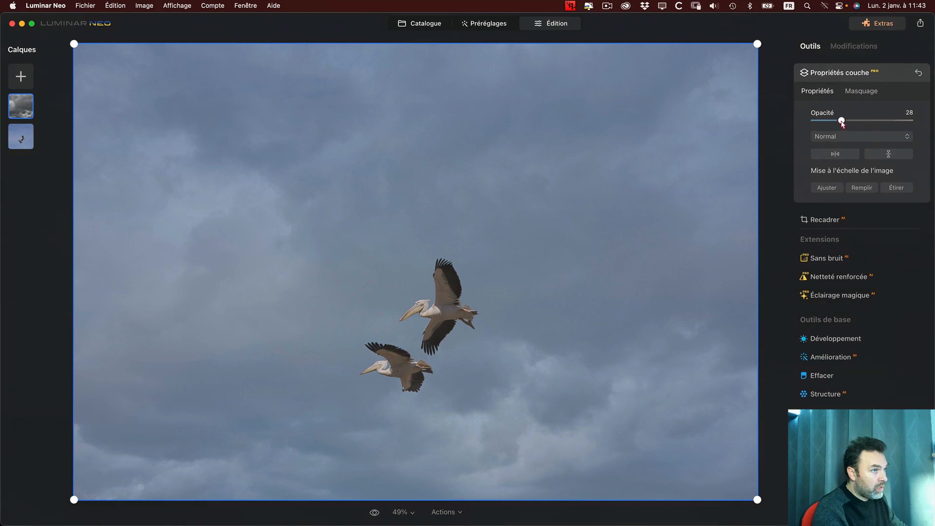
{"action": "mouse_move", "coordinate": [842, 123]}
{"action": "left_mouse_down"}
{"action": "mouse_move", "coordinate": [909, 120]}
{"action": "mouse_move", "coordinate": [820, 121]}
{"action": "mouse_move", "coordinate": [832, 121]}
{"action": "left_mouse_up"}
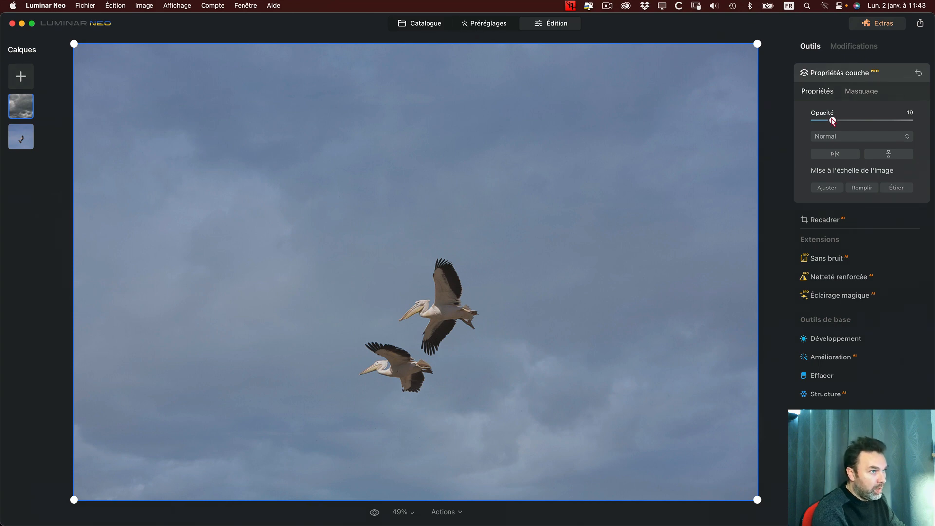
{"action": "left_click_drag", "start_coordinate": [833, 121], "coordinate": [861, 120]}
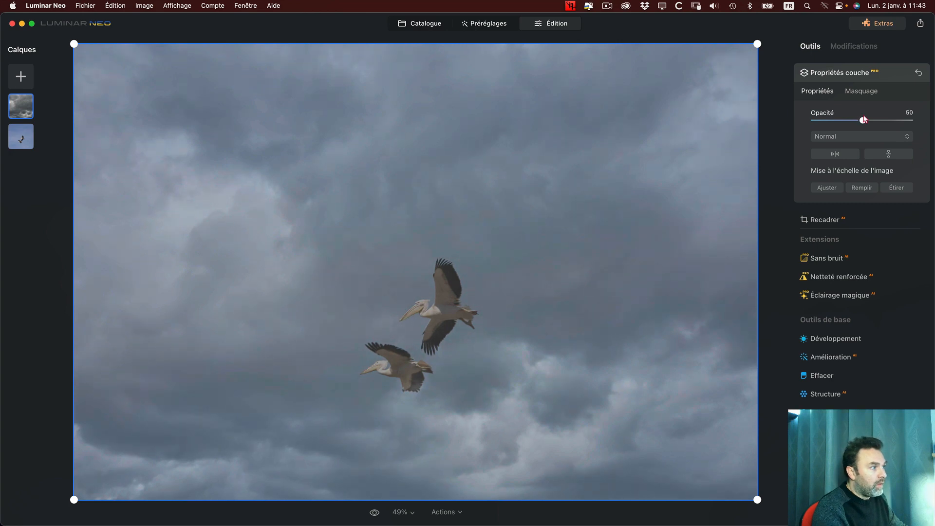
Compare the cloud layer at 100 and 0 opacity, and set it to 50.
{"action": "left_click_drag", "start_coordinate": [863, 120], "coordinate": [930, 131]}
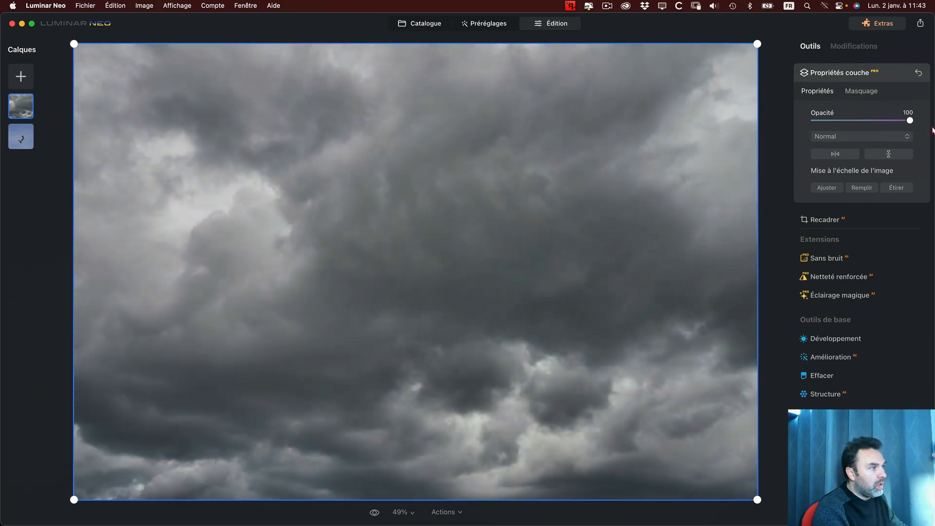
{"action": "left_click_drag", "start_coordinate": [910, 122], "coordinate": [808, 121]}
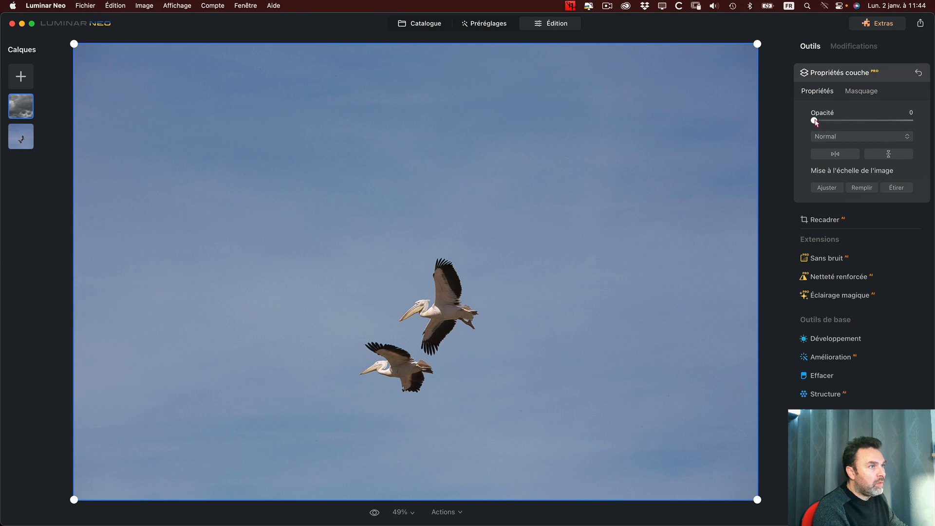
{"action": "left_click_drag", "start_coordinate": [813, 120], "coordinate": [867, 123]}
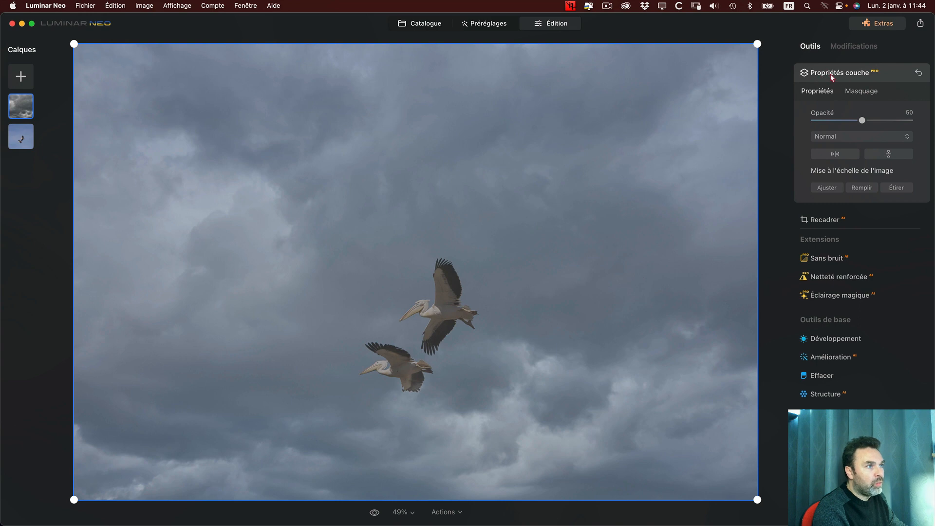
Check the masking options available for the cloud layer, and return to its opacity and blending properties.
{"action": "left_click", "coordinate": [860, 91]}
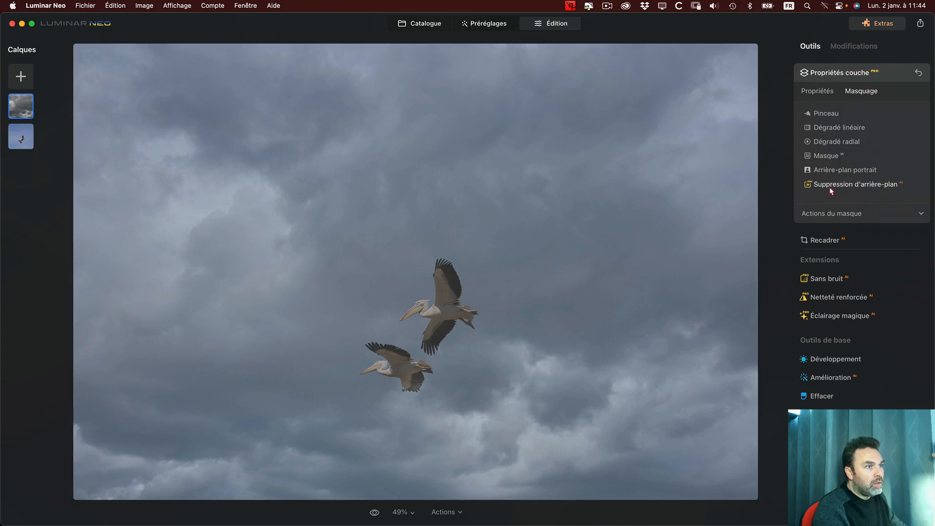
{"action": "left_click", "coordinate": [814, 93]}
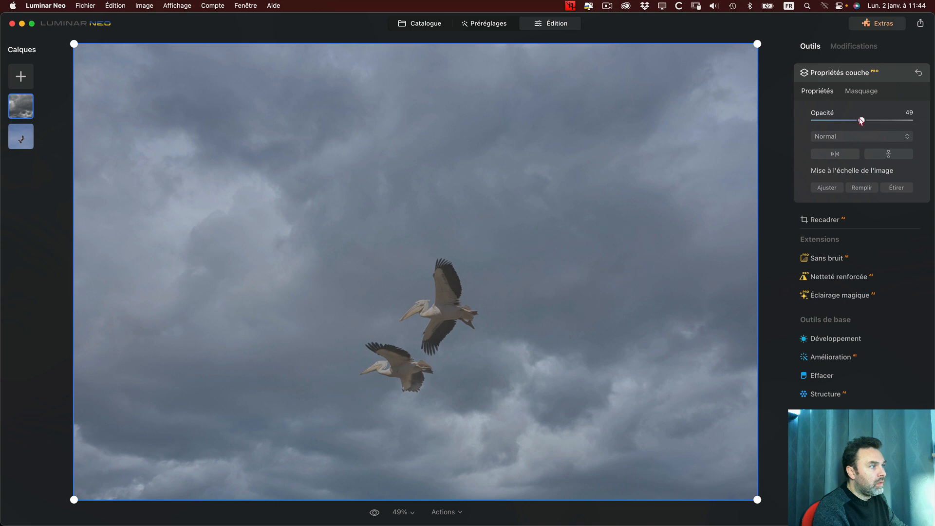
Set the cloud layer's opacity to 100 and cool its colour temperature to -16 in the Développement tool.
{"action": "left_click_drag", "start_coordinate": [861, 121], "coordinate": [909, 121]}
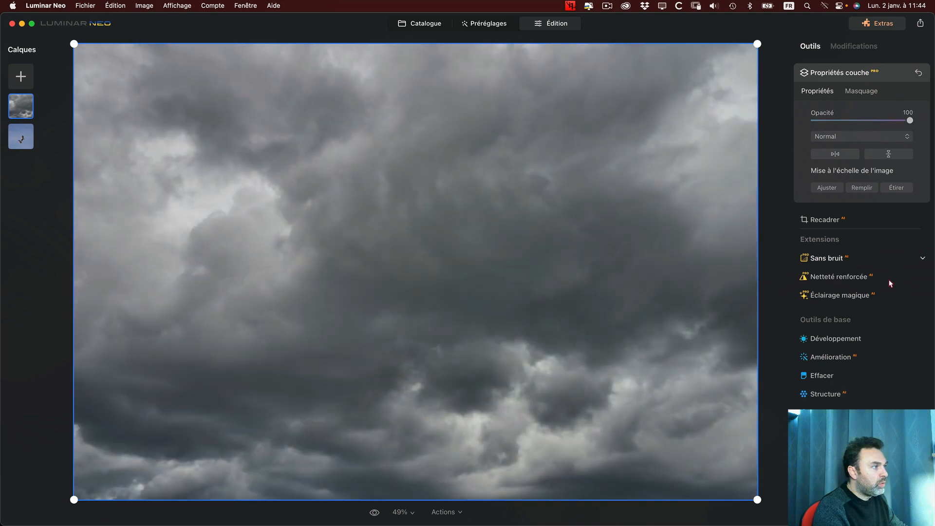
{"action": "scroll", "coordinate": [849, 304], "scroll_direction": "down", "scroll_amount": 3}
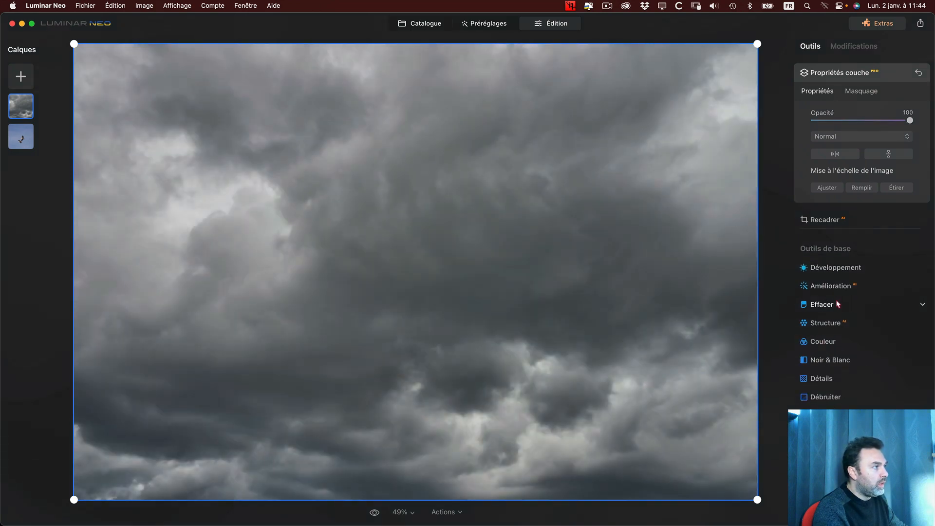
{"action": "left_click", "coordinate": [850, 268]}
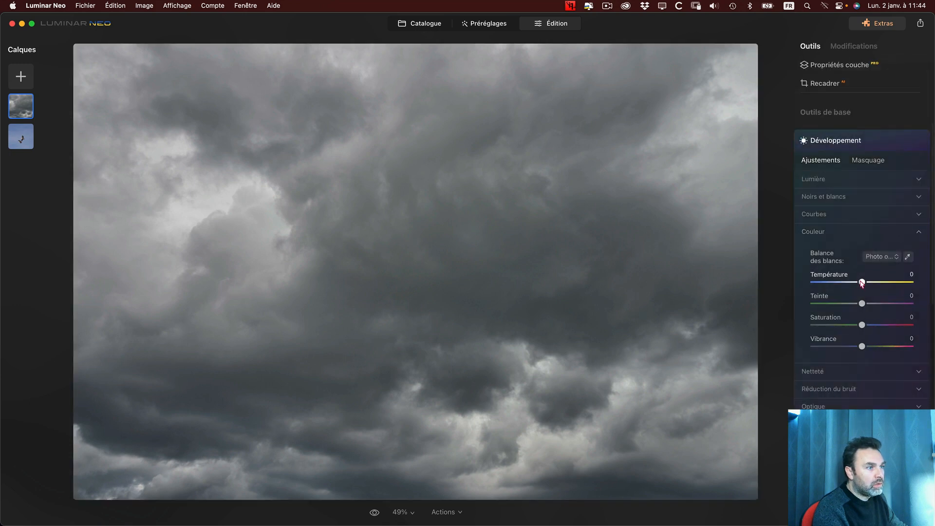
{"action": "left_click_drag", "start_coordinate": [861, 282], "coordinate": [860, 282]}
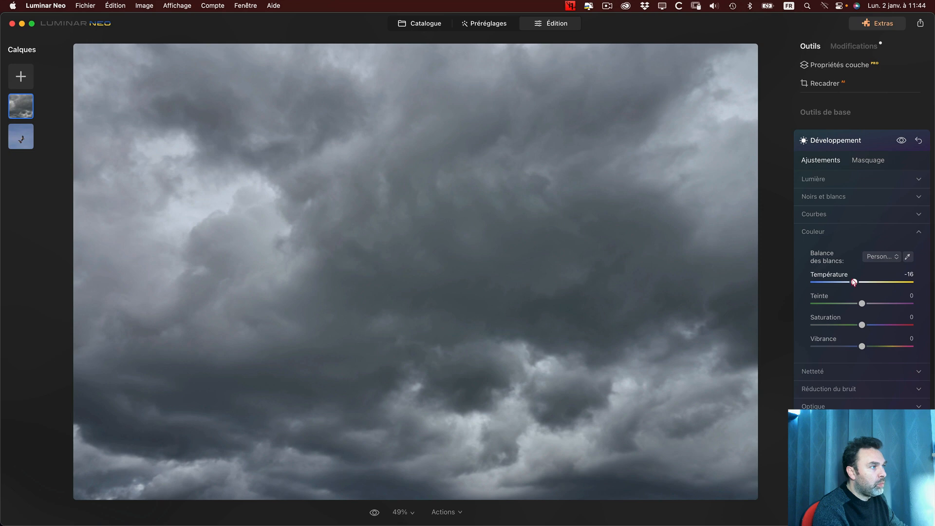
{"action": "left_click", "coordinate": [836, 232]}
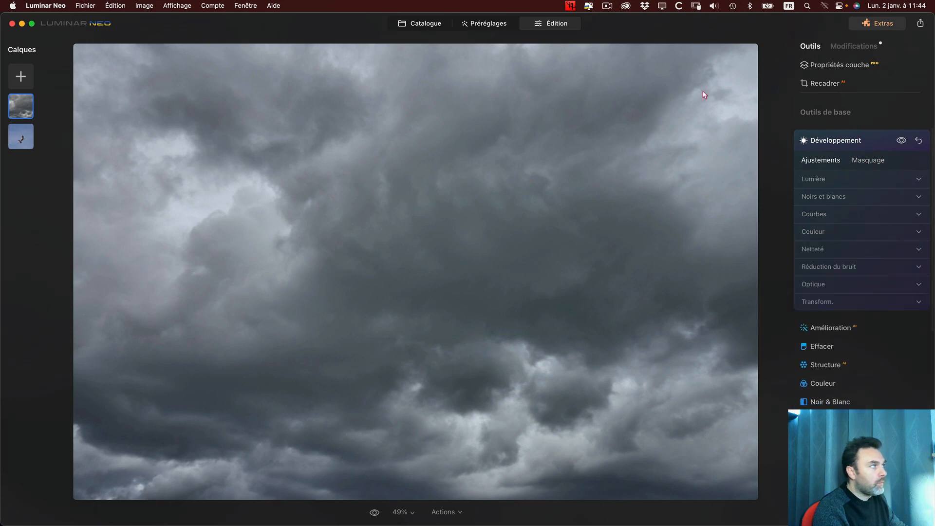
Try the pelican layer's opacity, leaving it at 100, and set the cloud layer's opacity to 42.
{"action": "left_click", "coordinate": [21, 137]}
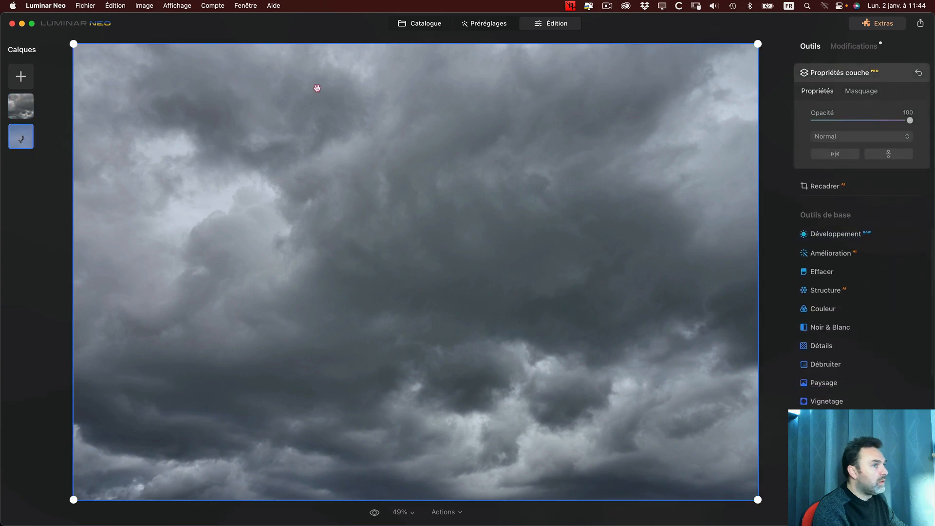
{"action": "left_click_drag", "start_coordinate": [847, 121], "coordinate": [909, 120]}
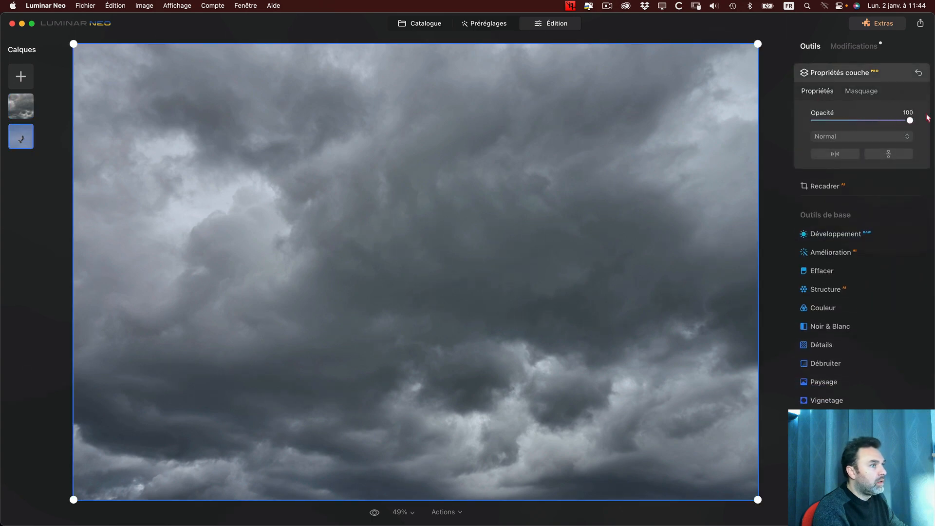
{"action": "left_click", "coordinate": [24, 108]}
{"action": "left_click_drag", "start_coordinate": [908, 121], "coordinate": [856, 122]}
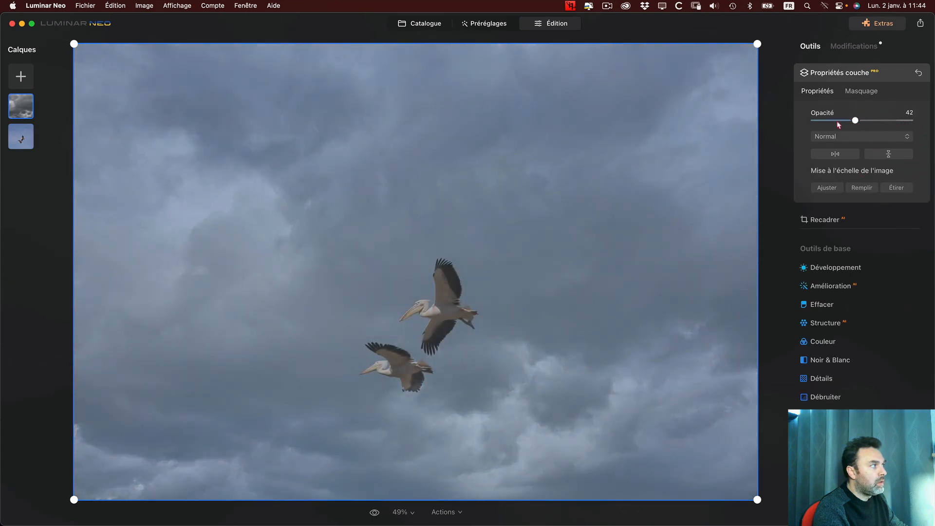
Cool the pelican layer's white balance temperature to about 4870 in the Développement tool.
{"action": "left_click", "coordinate": [21, 136]}
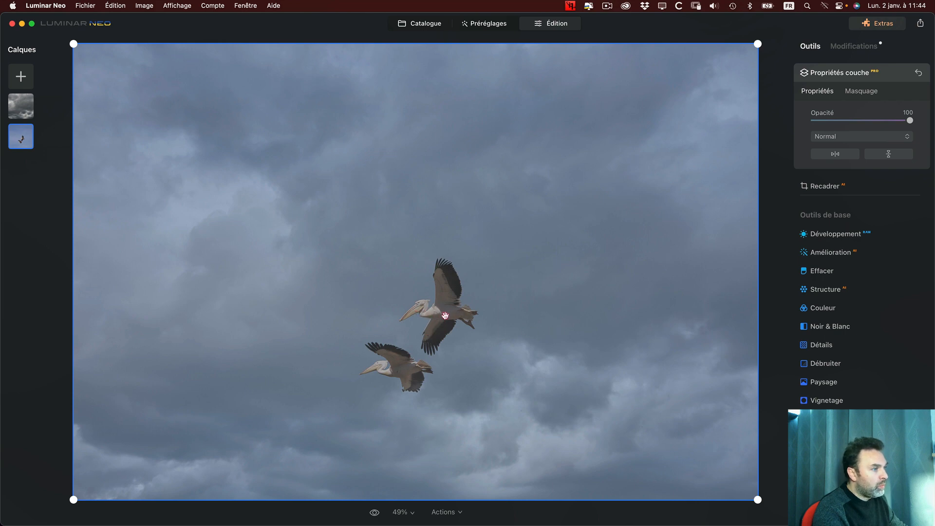
{"action": "left_click", "coordinate": [848, 309]}
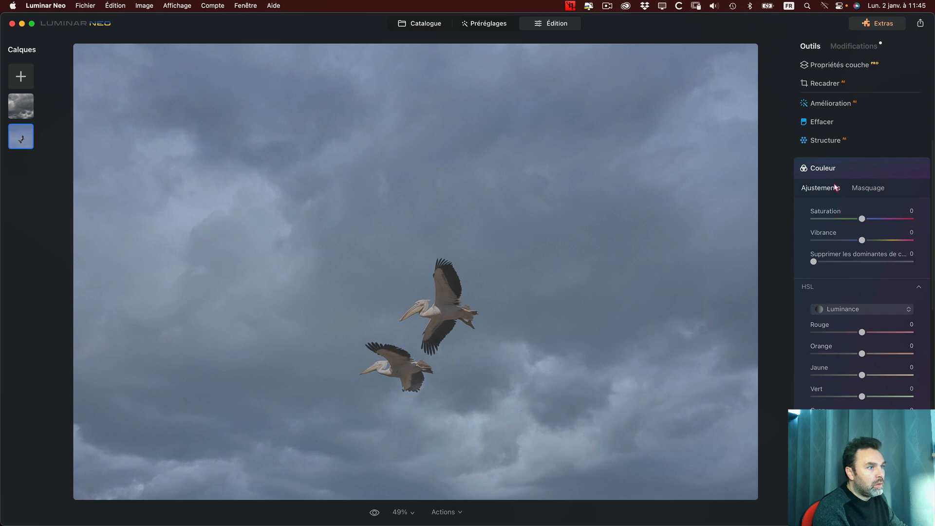
{"action": "left_click", "coordinate": [836, 167]}
{"action": "scroll", "coordinate": [825, 244], "scroll_direction": "up", "scroll_amount": 3}
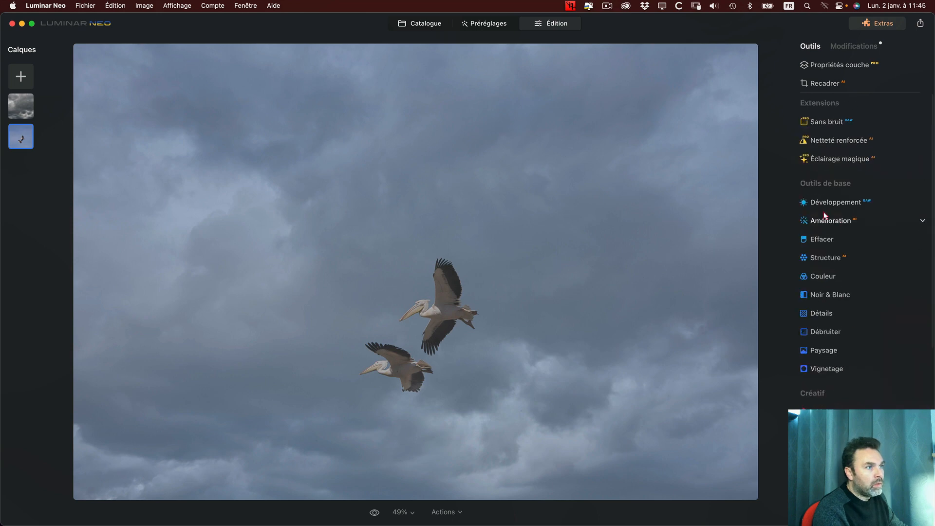
{"action": "left_click", "coordinate": [836, 205]}
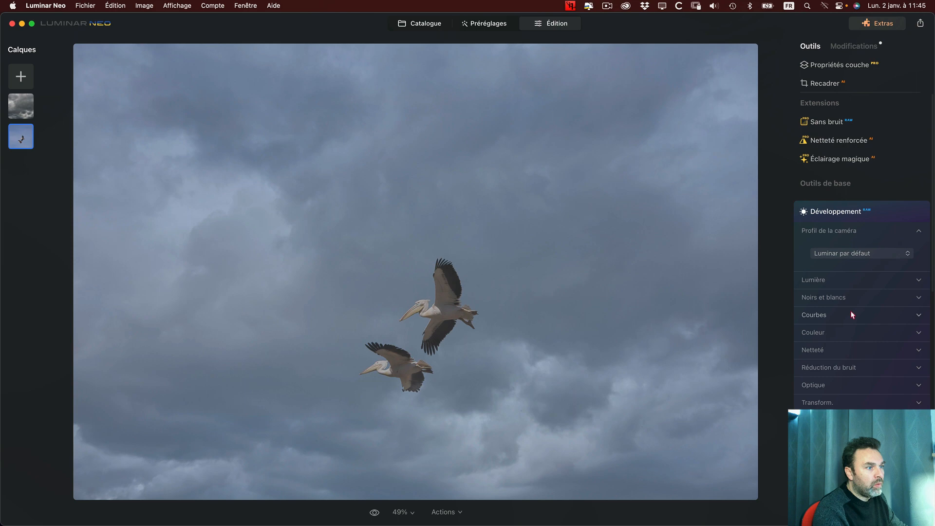
{"action": "left_click", "coordinate": [834, 333]}
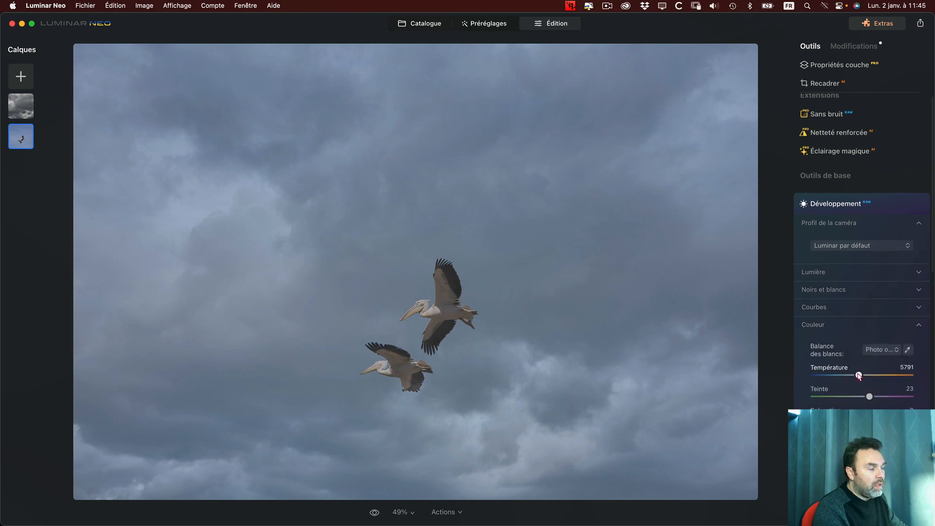
{"action": "left_click_drag", "start_coordinate": [858, 375], "coordinate": [853, 376]}
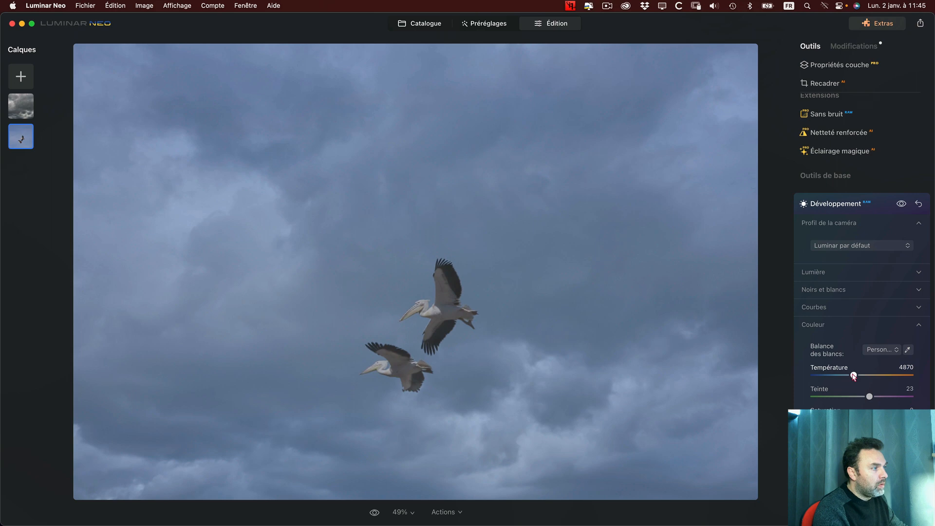
{"action": "left_click_drag", "start_coordinate": [853, 375], "coordinate": [851, 375]}
Set the cloud layer's opacity to 100 and move the layer beneath the pelican layer.
{"action": "left_click", "coordinate": [25, 116]}
{"action": "left_click", "coordinate": [839, 65]}
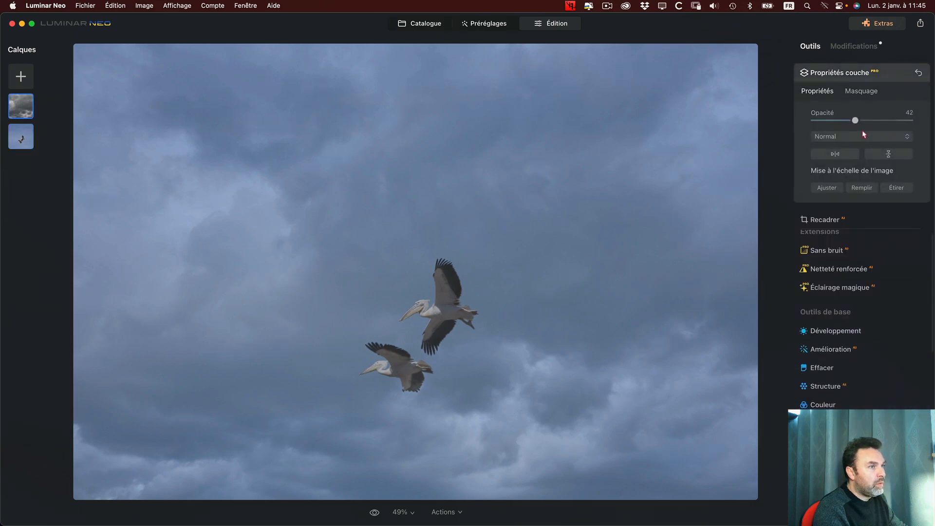
{"action": "left_click_drag", "start_coordinate": [856, 121], "coordinate": [887, 132]}
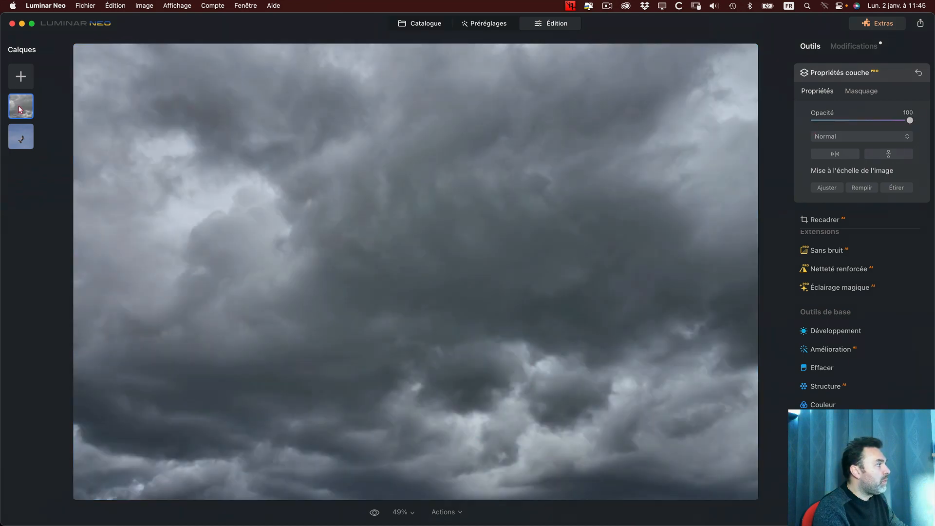
{"action": "left_click_drag", "start_coordinate": [19, 109], "coordinate": [19, 136]}
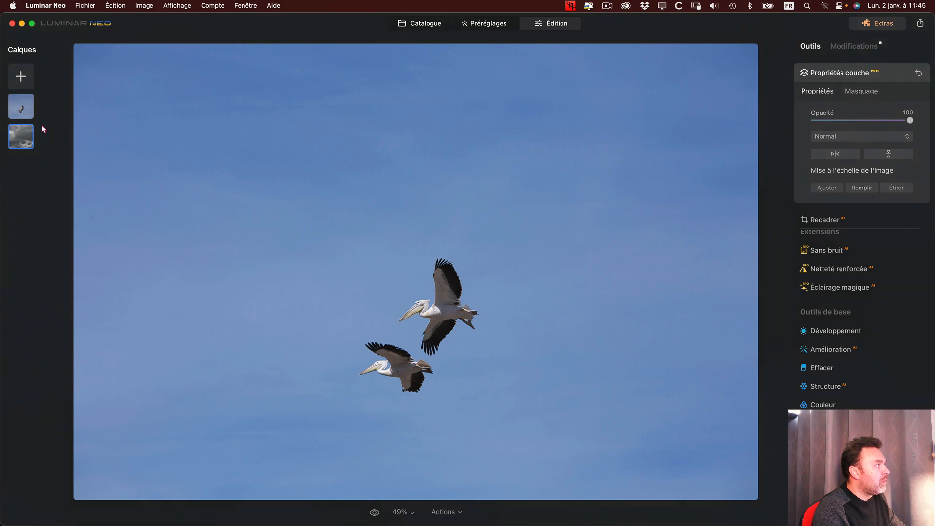
Cut out the two birds on the pelican layer by removing their sky with the Suppression d'arrière-plan mask.
{"action": "left_click", "coordinate": [21, 106]}
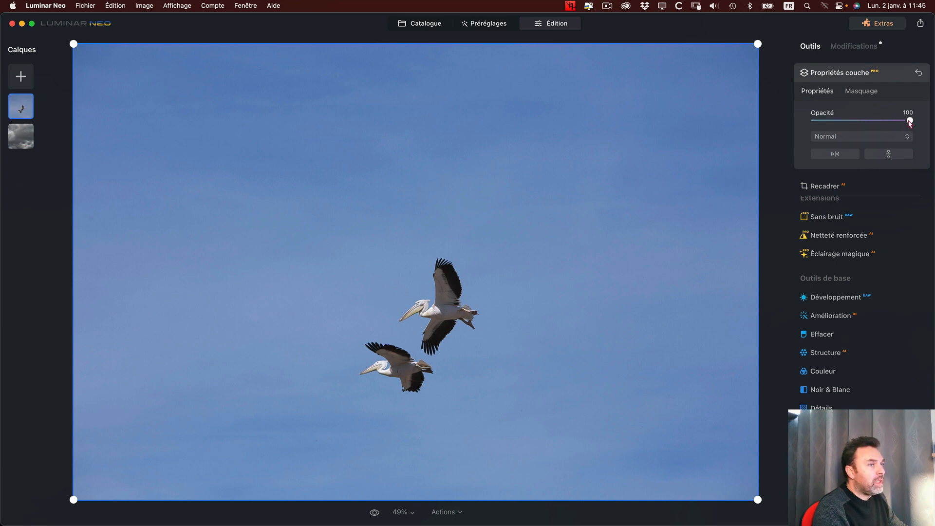
{"action": "mouse_move", "coordinate": [910, 121]}
{"action": "left_mouse_down"}
{"action": "mouse_move", "coordinate": [779, 116]}
{"action": "mouse_move", "coordinate": [917, 126]}
{"action": "left_mouse_up"}
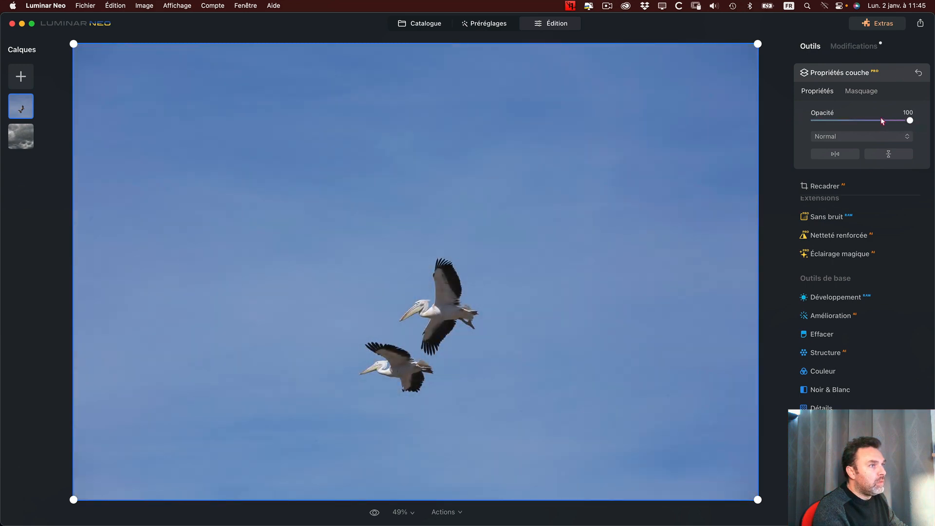
{"action": "left_click", "coordinate": [861, 91]}
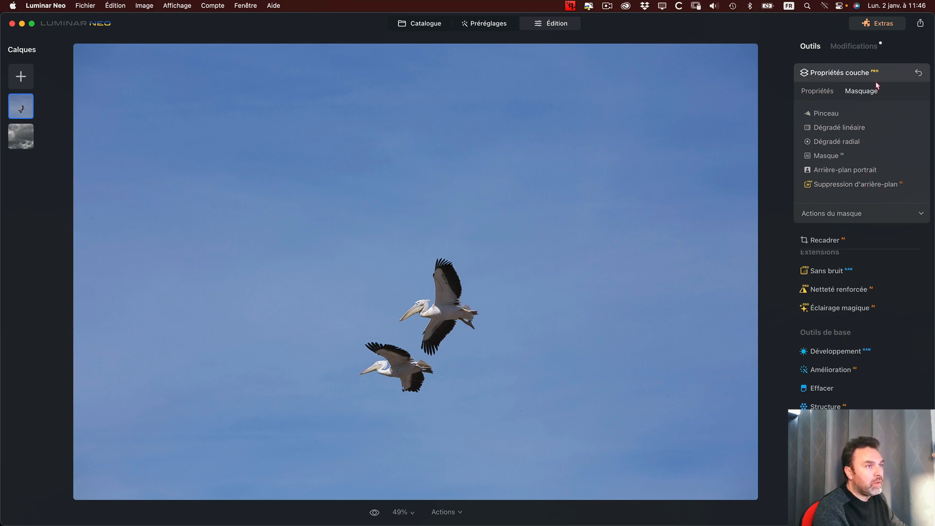
{"action": "left_click", "coordinate": [849, 187]}
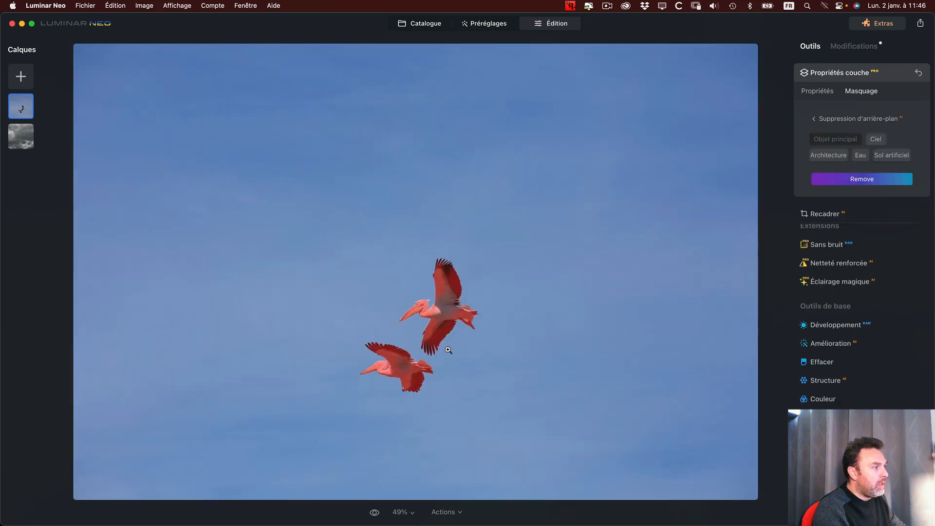
{"action": "double_click", "coordinate": [409, 363]}
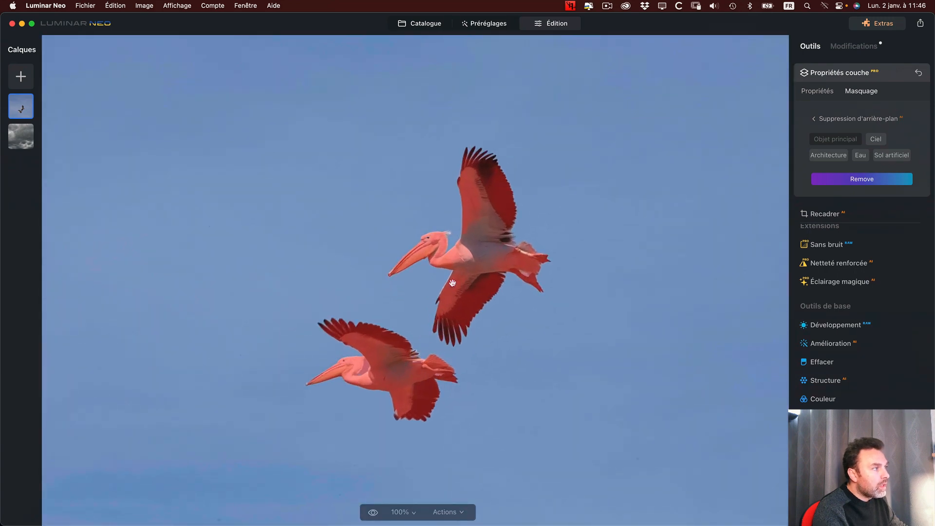
{"action": "scroll", "coordinate": [401, 370], "scroll_direction": "down", "scroll_amount": 2}
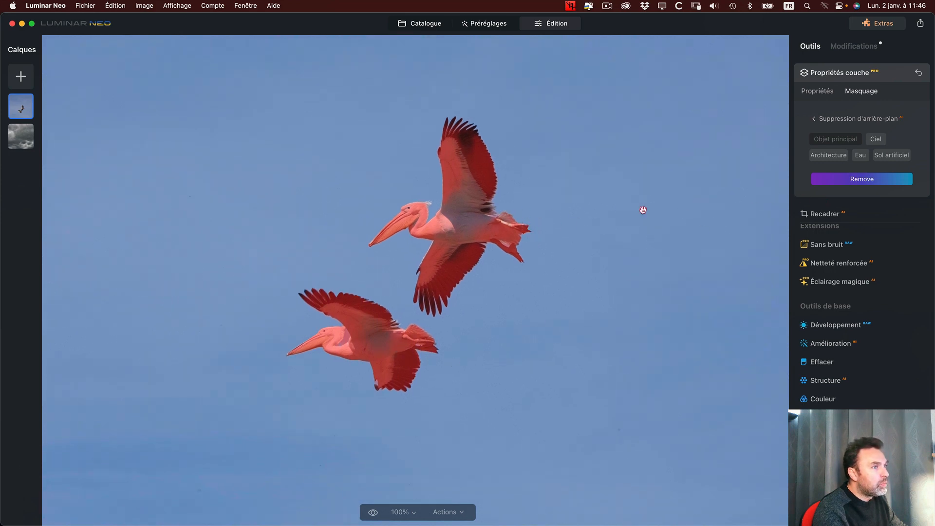
{"action": "left_click", "coordinate": [864, 180]}
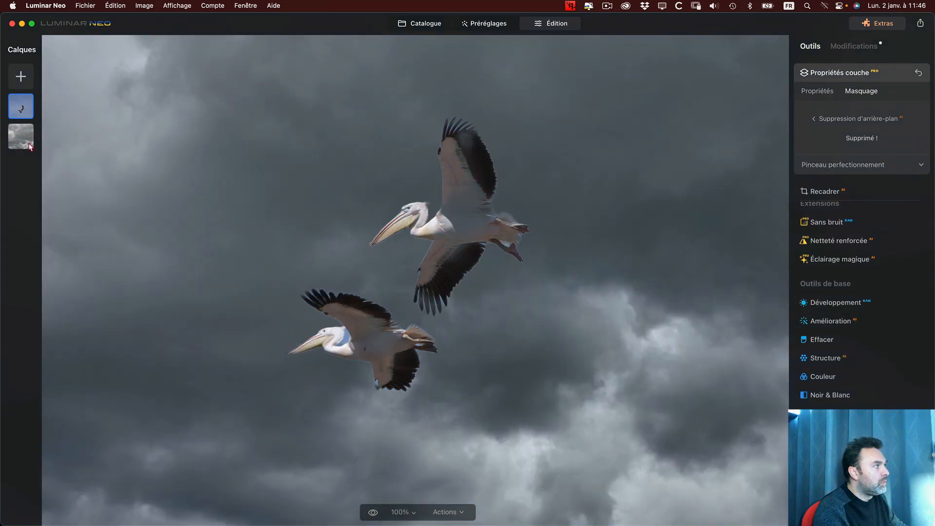
Inspect the cutout up close and paint both pelicans' bodies back in with the Objet refinement brush at size 24.
{"action": "left_click", "coordinate": [388, 343]}
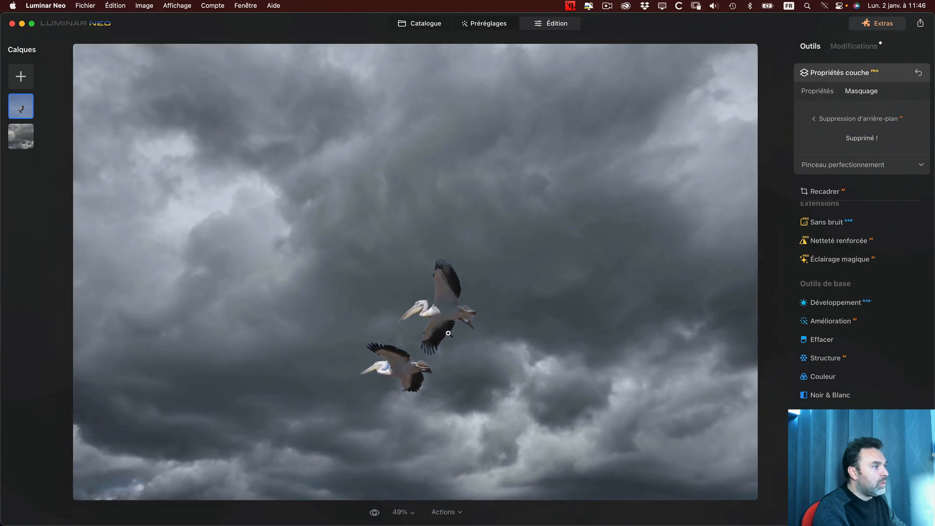
{"action": "left_click", "coordinate": [449, 334]}
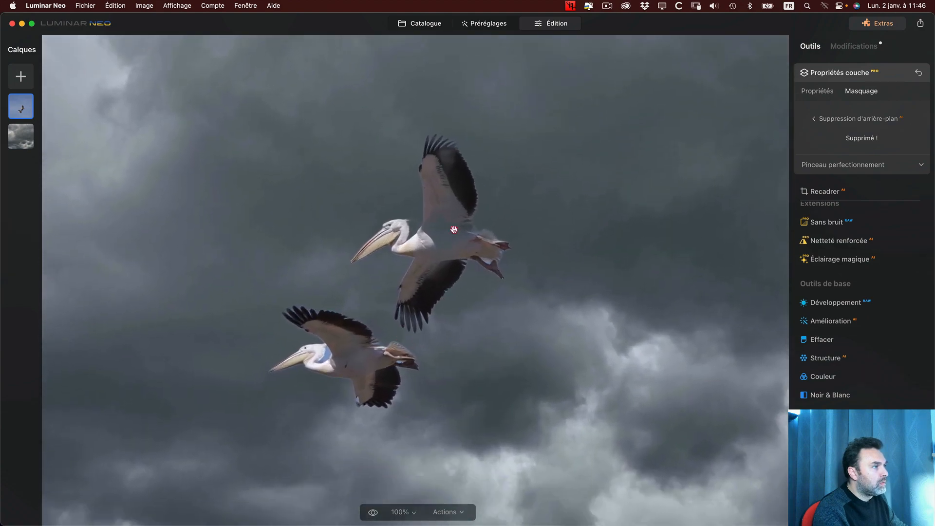
{"action": "left_click", "coordinate": [454, 230]}
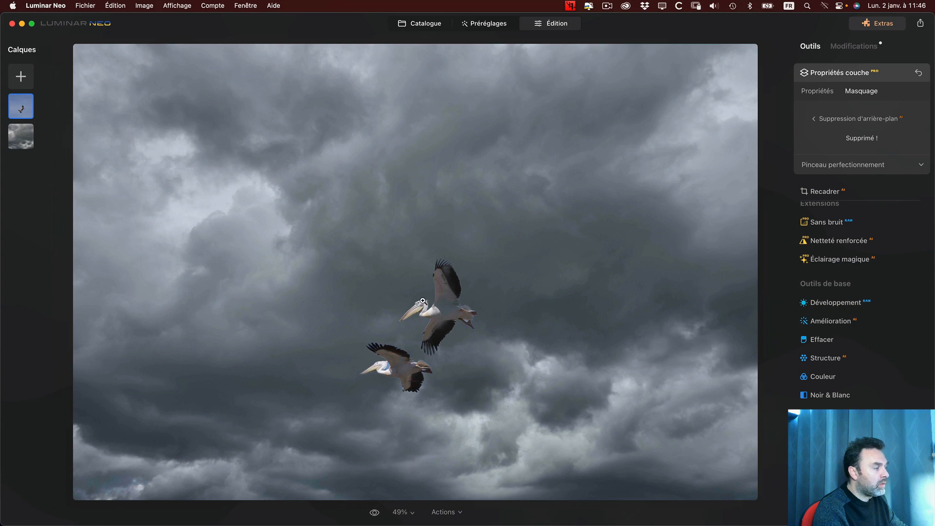
{"action": "left_click", "coordinate": [400, 358]}
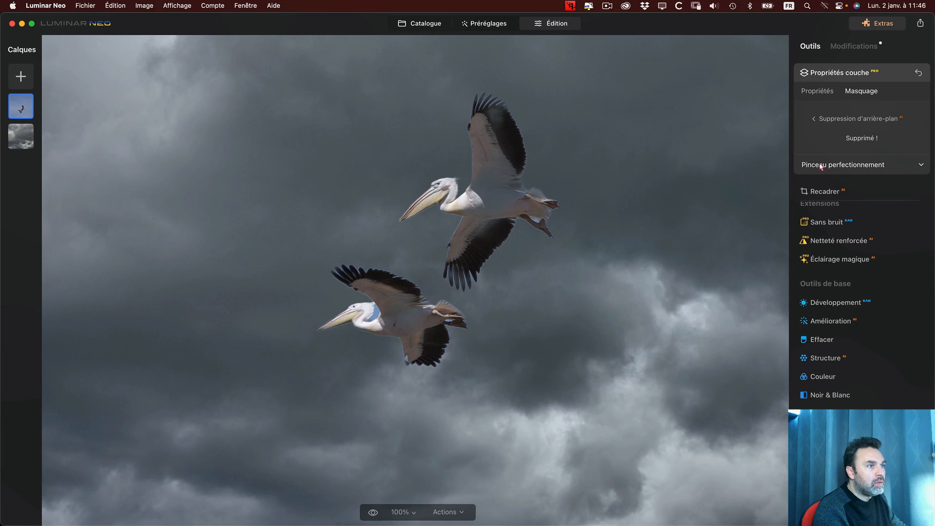
{"action": "left_click", "coordinate": [920, 165]}
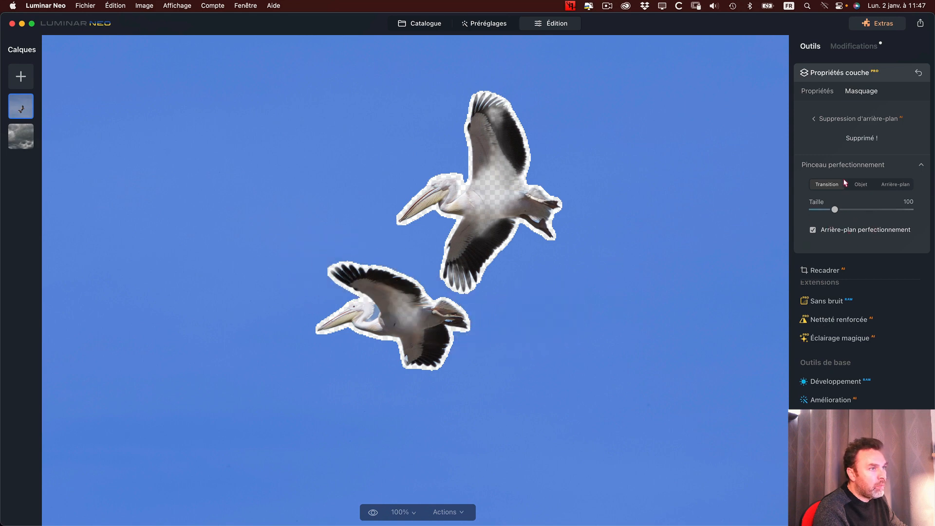
{"action": "left_click", "coordinate": [861, 187]}
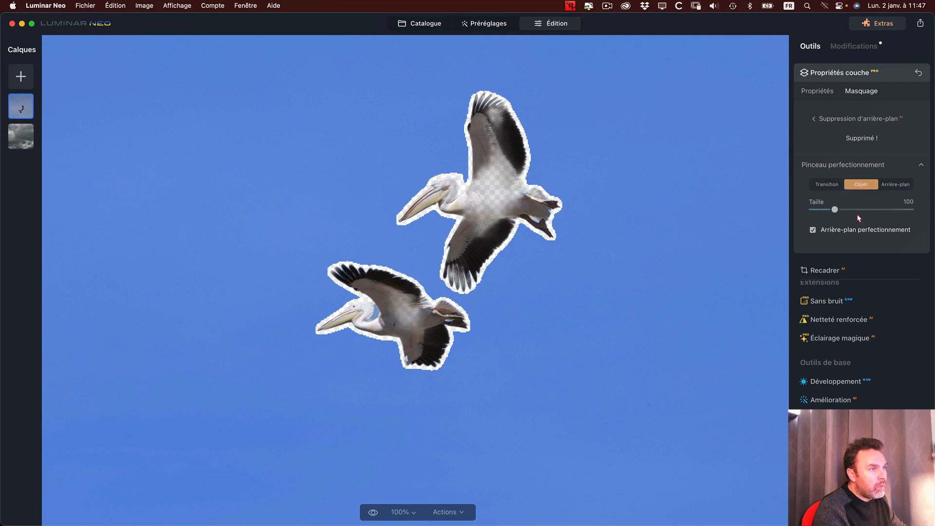
{"action": "left_click_drag", "start_coordinate": [834, 210], "coordinate": [817, 216]}
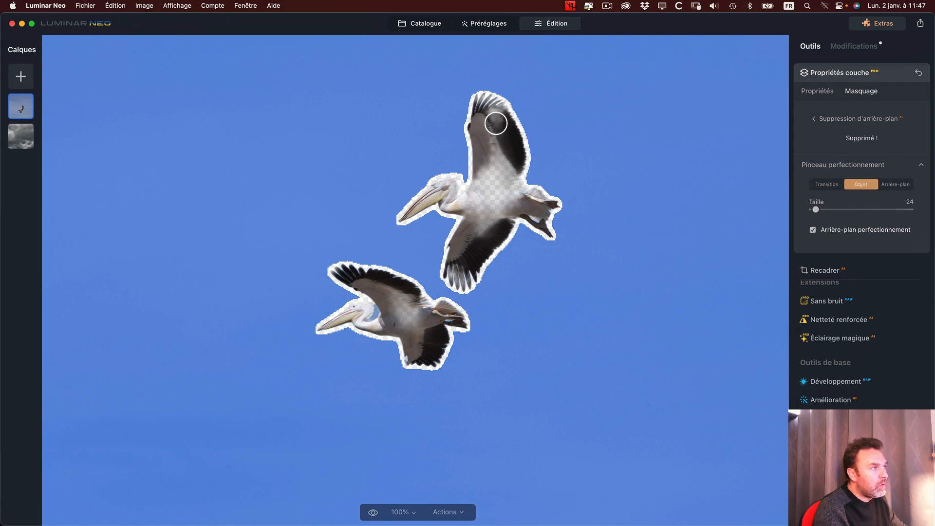
{"action": "mouse_move", "coordinate": [498, 121]}
{"action": "left_mouse_down"}
{"action": "mouse_move", "coordinate": [496, 192]}
{"action": "mouse_move", "coordinate": [473, 213]}
{"action": "mouse_move", "coordinate": [496, 164]}
{"action": "mouse_move", "coordinate": [523, 207]}
{"action": "mouse_move", "coordinate": [515, 187]}
{"action": "mouse_move", "coordinate": [492, 231]}
{"action": "mouse_move", "coordinate": [491, 203]}
{"action": "mouse_move", "coordinate": [499, 196]}
{"action": "mouse_move", "coordinate": [468, 261]}
{"action": "left_mouse_up"}
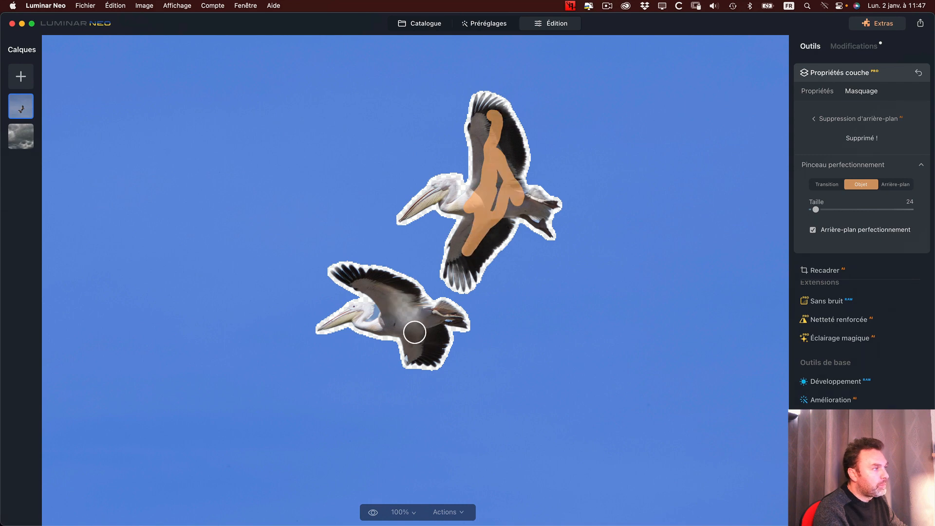
{"action": "left_click_drag", "start_coordinate": [394, 301], "coordinate": [409, 329]}
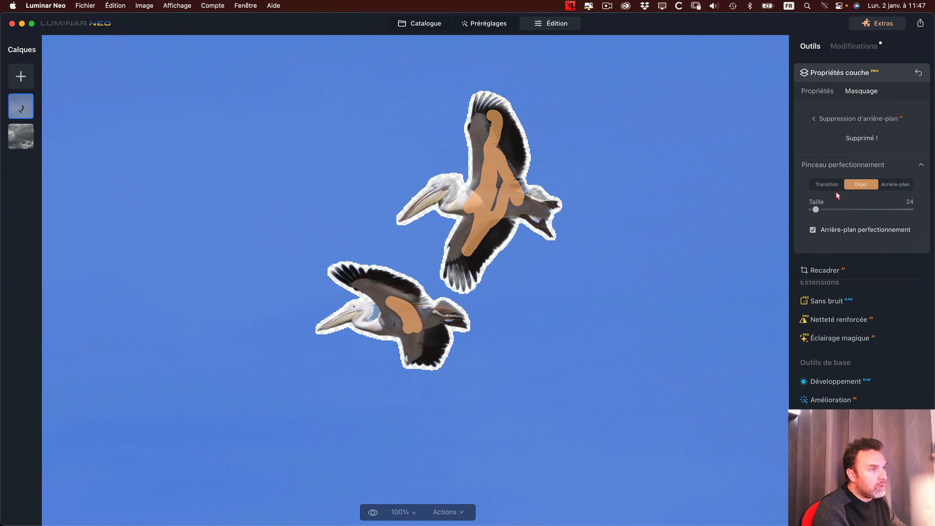
Mark the upper pelican's head, neck, wing base and tail as subject with the Objet refinement brush at size 10.
{"action": "left_click_drag", "start_coordinate": [815, 210], "coordinate": [811, 210]}
{"action": "scroll", "coordinate": [465, 247], "scroll_direction": "up", "scroll_amount": 5}
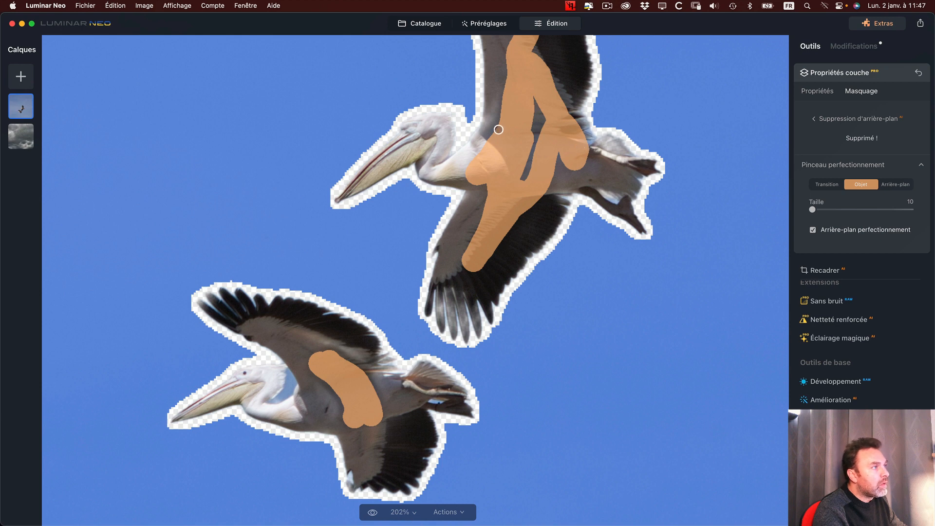
{"action": "left_click_drag", "start_coordinate": [493, 111], "coordinate": [488, 129]}
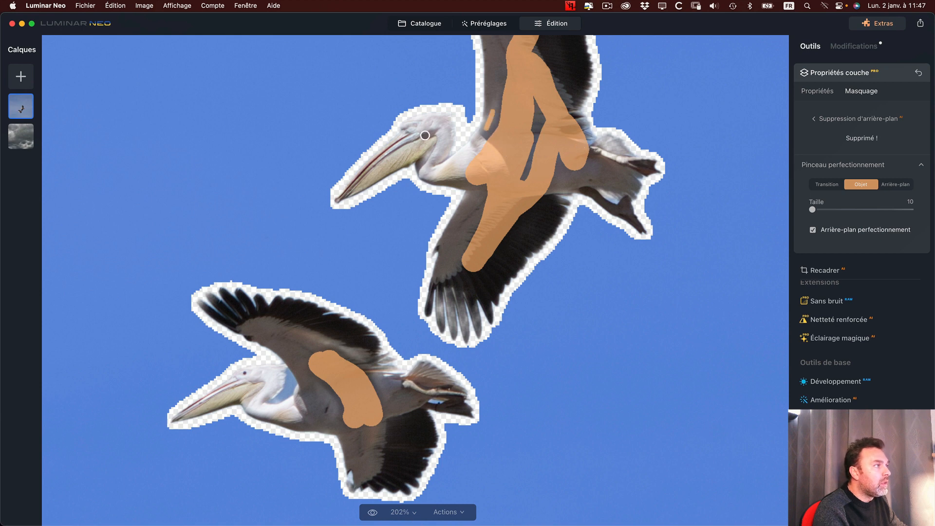
{"action": "mouse_move", "coordinate": [420, 126]}
{"action": "left_mouse_down"}
{"action": "mouse_move", "coordinate": [411, 151]}
{"action": "mouse_move", "coordinate": [450, 136]}
{"action": "mouse_move", "coordinate": [432, 176]}
{"action": "mouse_move", "coordinate": [455, 180]}
{"action": "left_mouse_up"}
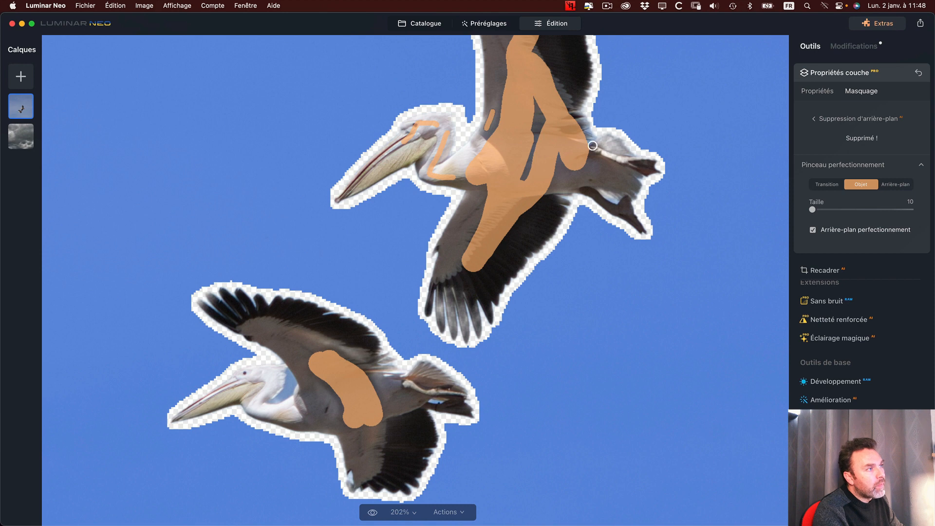
{"action": "mouse_move", "coordinate": [601, 146]}
{"action": "left_mouse_down"}
{"action": "mouse_move", "coordinate": [629, 166]}
{"action": "mouse_move", "coordinate": [593, 153]}
{"action": "left_mouse_up"}
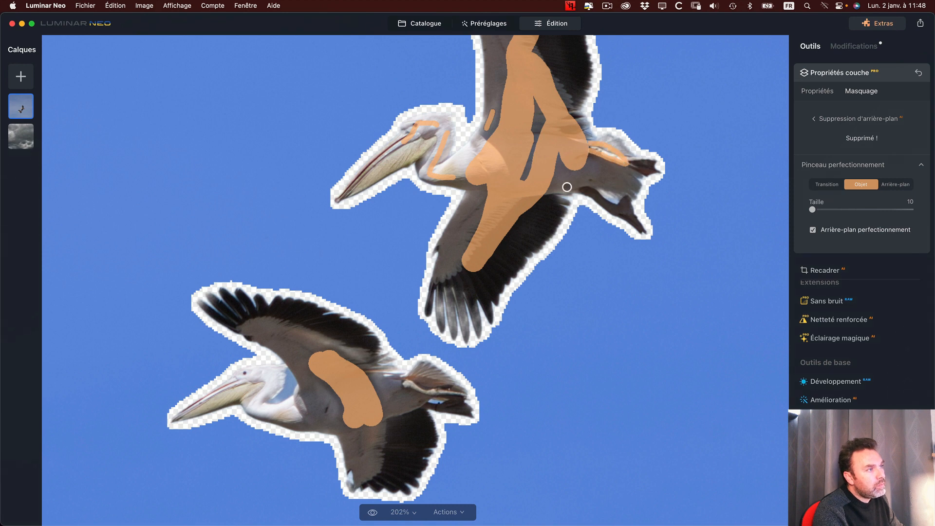
Paint the separate feather tips of the upper pelican's raised wing with the Objet refinement brush at size 10.
{"action": "scroll", "coordinate": [552, 139], "scroll_direction": "up", "scroll_amount": 5}
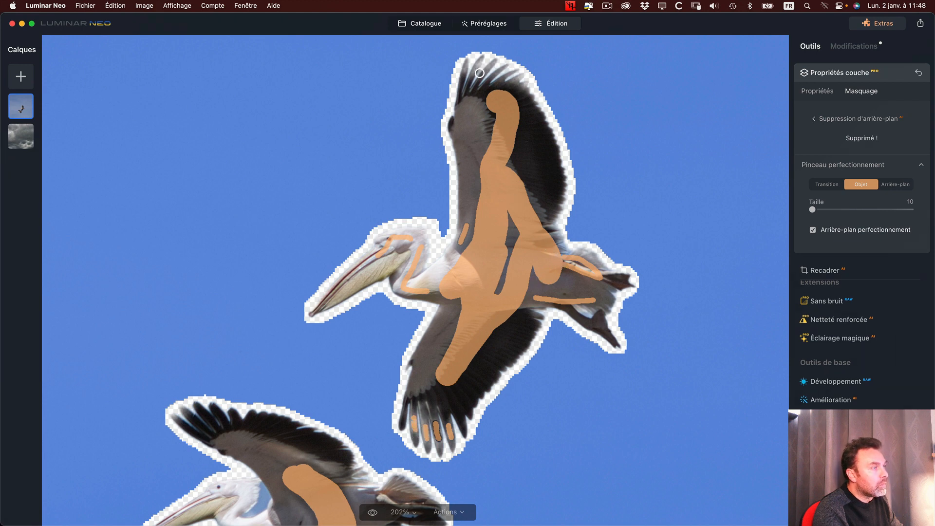
{"action": "scroll", "coordinate": [505, 124], "scroll_direction": "up", "scroll_amount": 2}
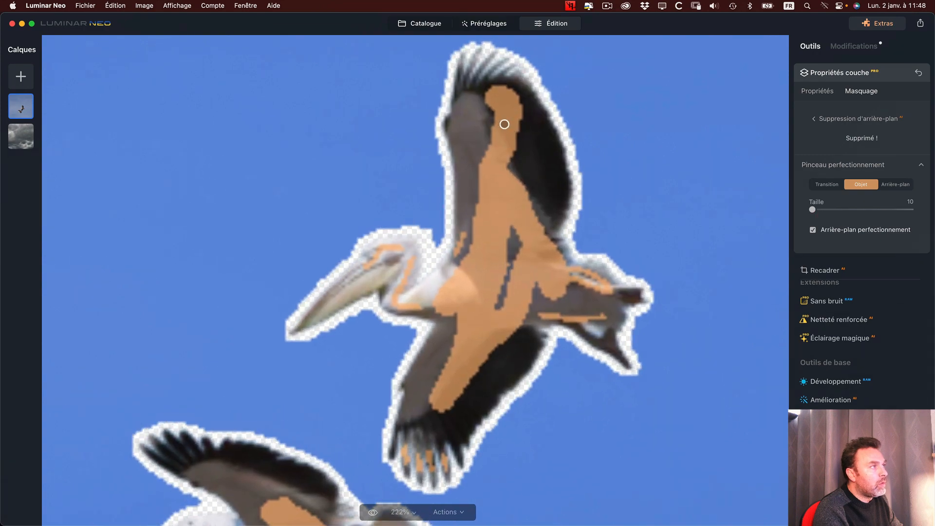
{"action": "scroll", "coordinate": [504, 124], "scroll_direction": "up", "scroll_amount": 6}
{"action": "scroll", "coordinate": [463, 184], "scroll_direction": "up", "scroll_amount": 2}
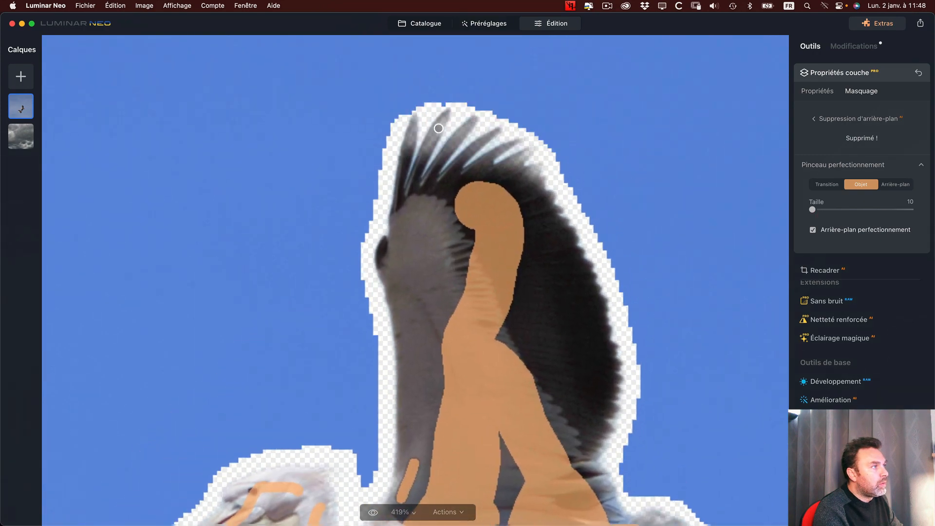
{"action": "left_click_drag", "start_coordinate": [442, 127], "coordinate": [430, 152]}
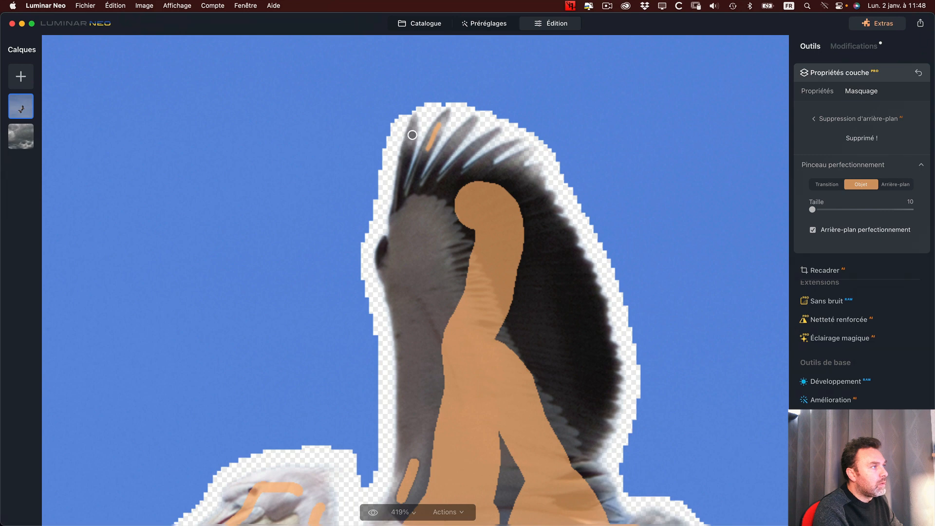
{"action": "left_click_drag", "start_coordinate": [445, 153], "coordinate": [467, 129]}
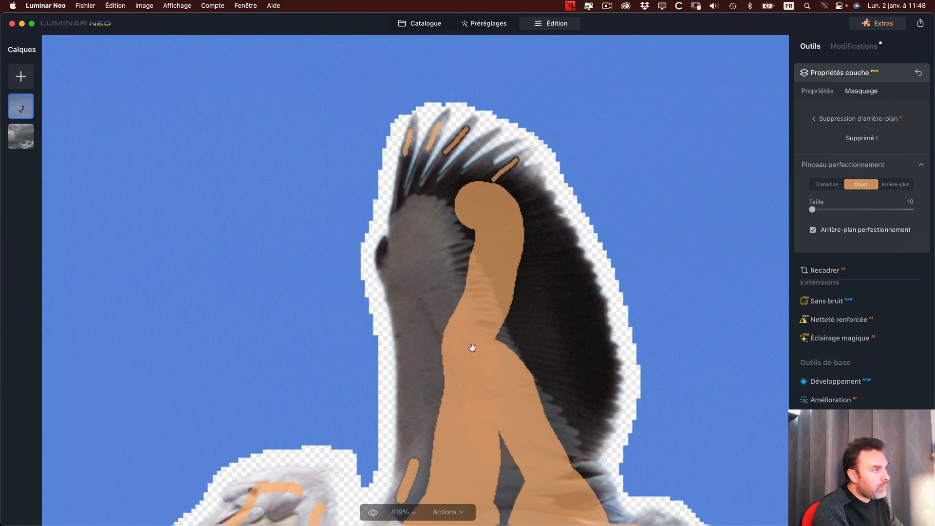
Recover the rear wing base and the back of the upper pelican's head and neck with the Objet refinement brush.
{"action": "left_click_drag", "start_coordinate": [473, 347], "coordinate": [420, 138]}
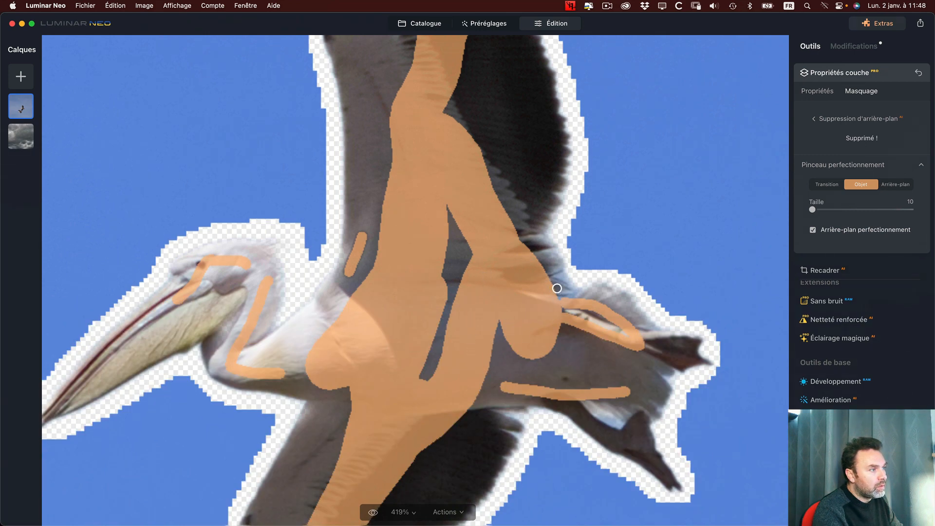
{"action": "left_click_drag", "start_coordinate": [558, 288], "coordinate": [509, 281]}
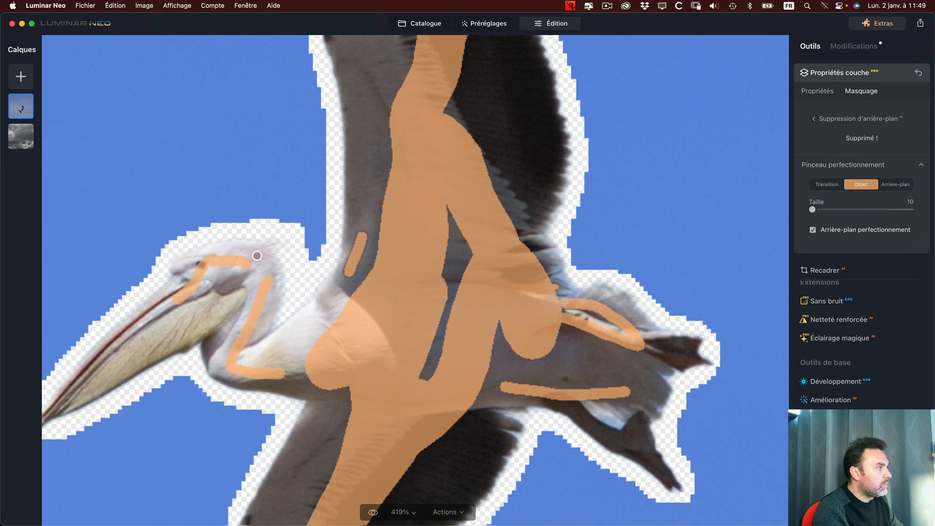
{"action": "left_click_drag", "start_coordinate": [257, 255], "coordinate": [271, 282]}
Paint the lower pelican's lower wing edge and raised wing's outer feathers with the Objet refinement brush at size 10.
{"action": "left_click_drag", "start_coordinate": [382, 394], "coordinate": [468, 172]}
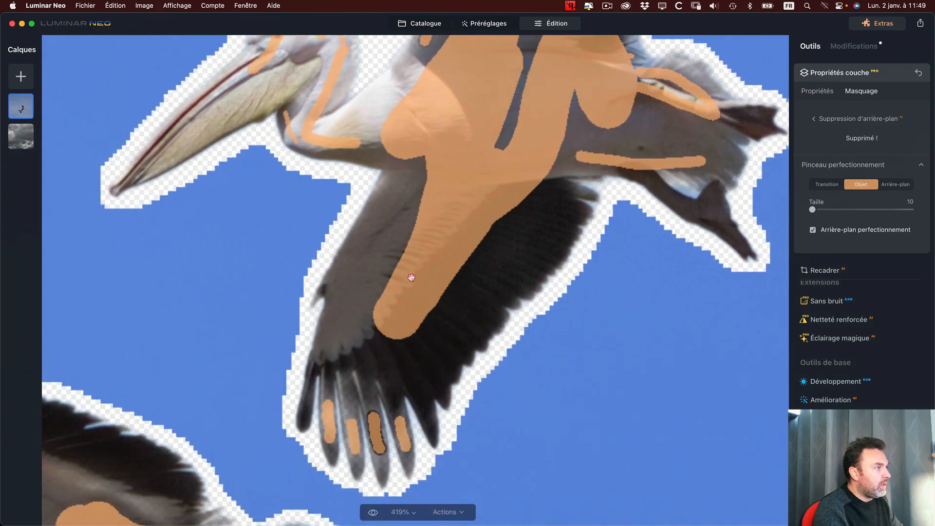
{"action": "scroll", "coordinate": [412, 278], "scroll_direction": "down", "scroll_amount": 10}
{"action": "scroll", "coordinate": [411, 277], "scroll_direction": "left", "scroll_amount": 10}
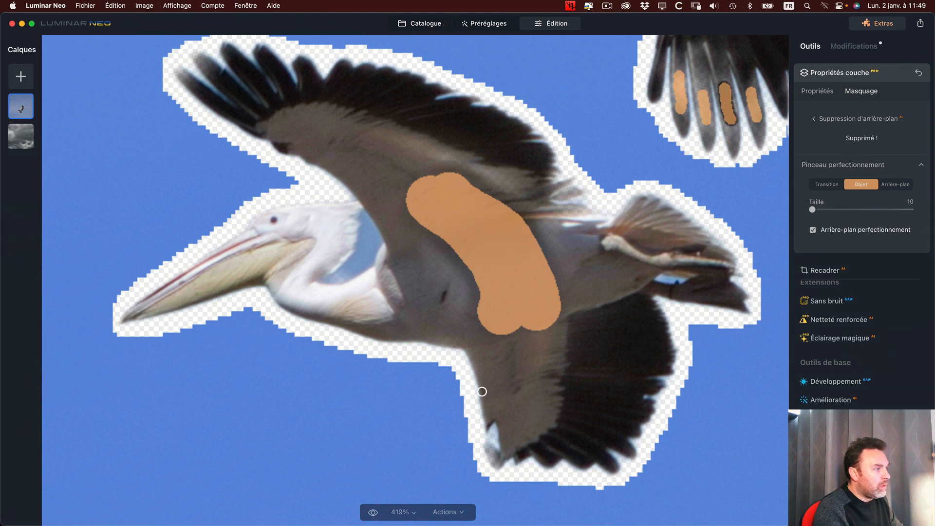
{"action": "mouse_move", "coordinate": [501, 454]}
{"action": "left_mouse_down"}
{"action": "mouse_move", "coordinate": [495, 409]}
{"action": "mouse_move", "coordinate": [503, 447]}
{"action": "left_mouse_up"}
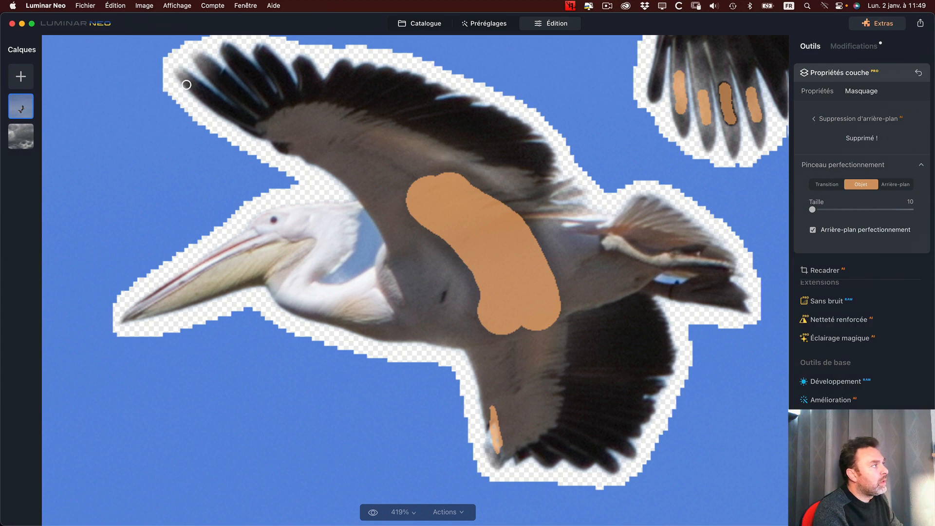
{"action": "left_click_drag", "start_coordinate": [191, 84], "coordinate": [208, 98]}
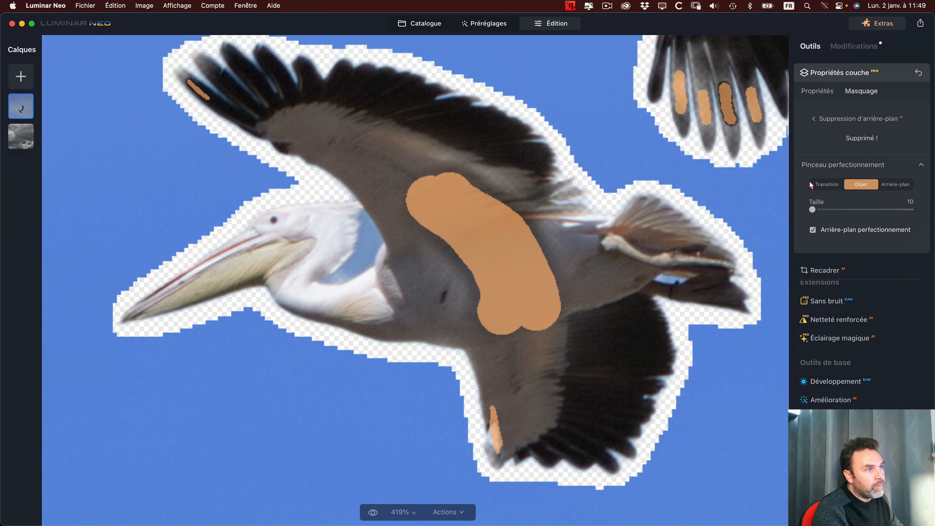
Refine the edge and feather gaps of the lower pelican's raised wing with the Transition brush at size 23.
{"action": "left_click", "coordinate": [828, 184]}
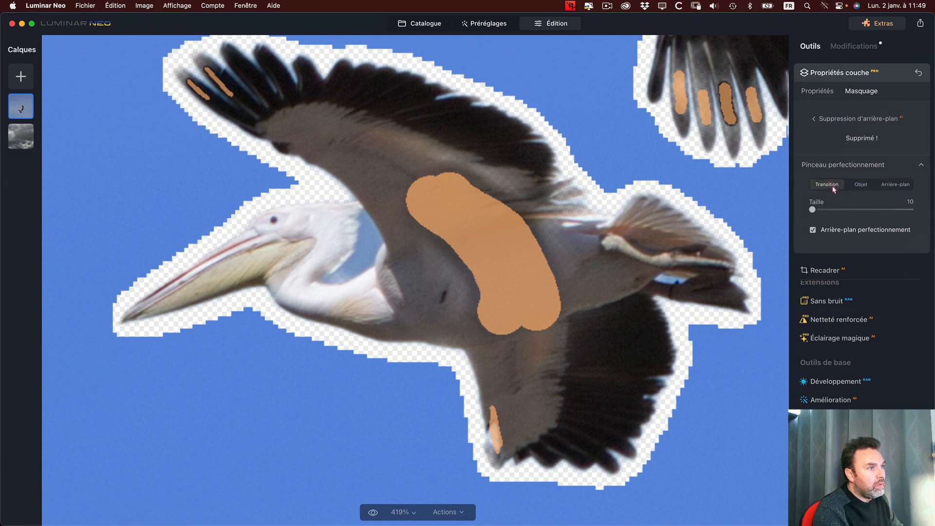
{"action": "left_click_drag", "start_coordinate": [812, 210], "coordinate": [816, 209]}
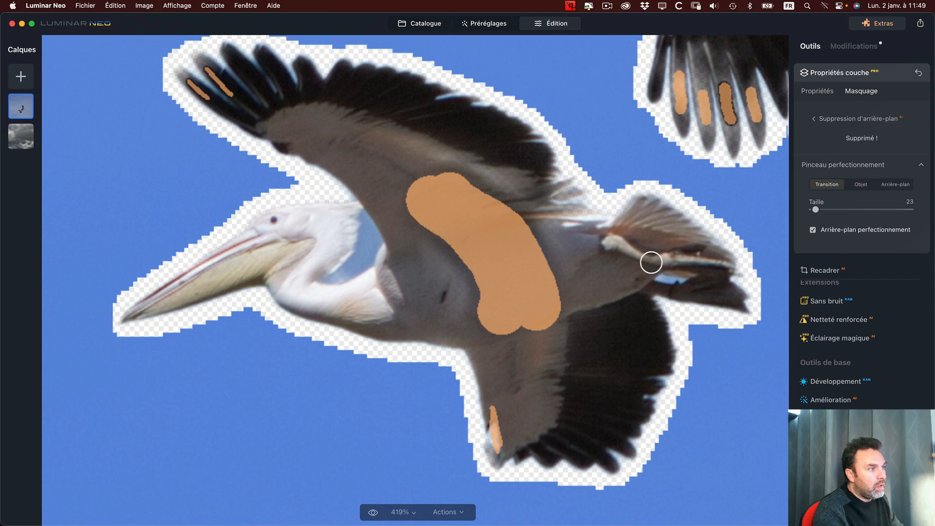
{"action": "mouse_move", "coordinate": [461, 96]}
{"action": "left_mouse_down"}
{"action": "mouse_move", "coordinate": [440, 98]}
{"action": "mouse_move", "coordinate": [486, 98]}
{"action": "mouse_move", "coordinate": [503, 108]}
{"action": "left_mouse_up"}
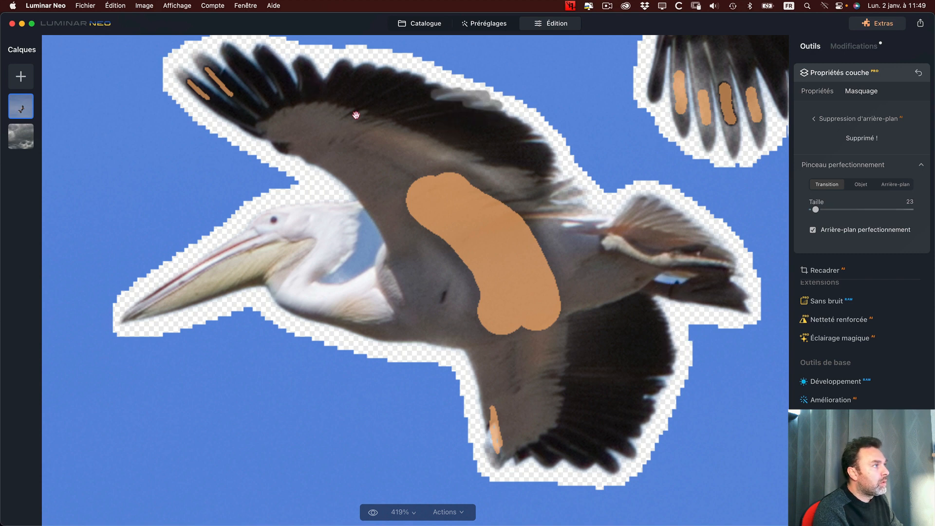
{"action": "scroll", "coordinate": [312, 126], "scroll_direction": "up", "scroll_amount": 4}
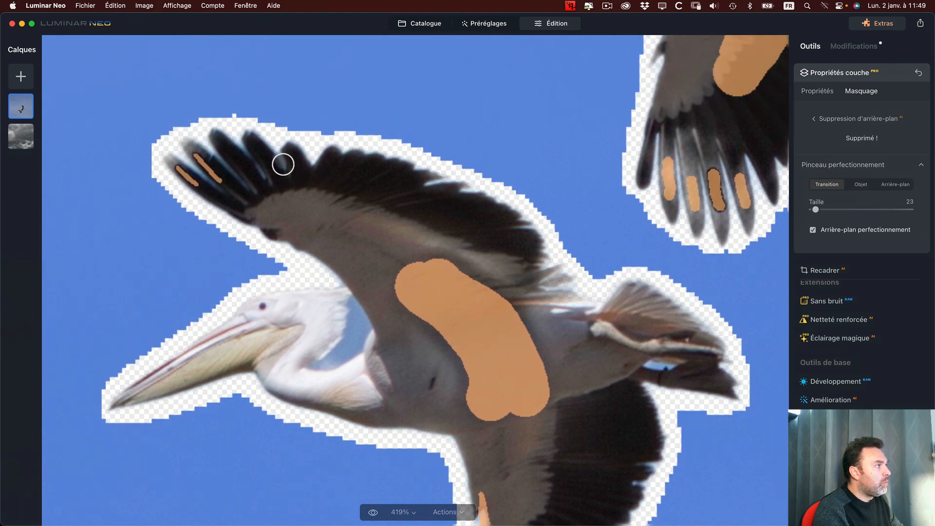
{"action": "mouse_move", "coordinate": [242, 130]}
{"action": "left_mouse_down"}
{"action": "mouse_move", "coordinate": [270, 182]}
{"action": "mouse_move", "coordinate": [239, 146]}
{"action": "mouse_move", "coordinate": [216, 137]}
{"action": "mouse_move", "coordinate": [251, 202]}
{"action": "mouse_move", "coordinate": [242, 180]}
{"action": "mouse_move", "coordinate": [203, 150]}
{"action": "mouse_move", "coordinate": [189, 148]}
{"action": "mouse_move", "coordinate": [230, 199]}
{"action": "mouse_move", "coordinate": [181, 161]}
{"action": "mouse_move", "coordinate": [171, 172]}
{"action": "mouse_move", "coordinate": [196, 202]}
{"action": "mouse_move", "coordinate": [225, 221]}
{"action": "mouse_move", "coordinate": [178, 185]}
{"action": "mouse_move", "coordinate": [280, 250]}
{"action": "left_mouse_up"}
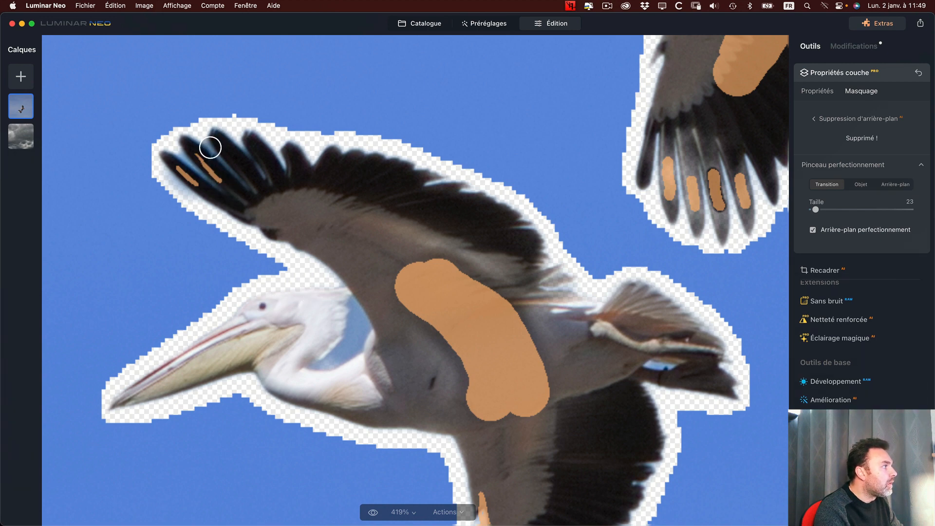
{"action": "mouse_move", "coordinate": [210, 148]}
{"action": "left_mouse_down"}
{"action": "mouse_move", "coordinate": [229, 170]}
{"action": "mouse_move", "coordinate": [207, 138]}
{"action": "mouse_move", "coordinate": [229, 140]}
{"action": "mouse_move", "coordinate": [251, 159]}
{"action": "mouse_move", "coordinate": [222, 141]}
{"action": "mouse_move", "coordinate": [191, 157]}
{"action": "left_mouse_up"}
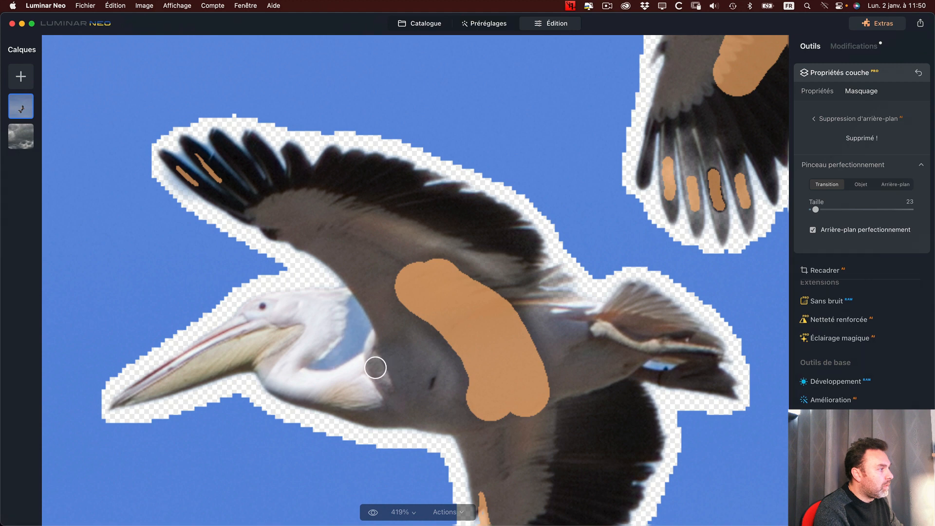
Remove the sky gaps beside the lower pelican's neck and tail with the Arrière-plan brush, reducing its size from 23 to 10.
{"action": "left_click", "coordinate": [897, 185]}
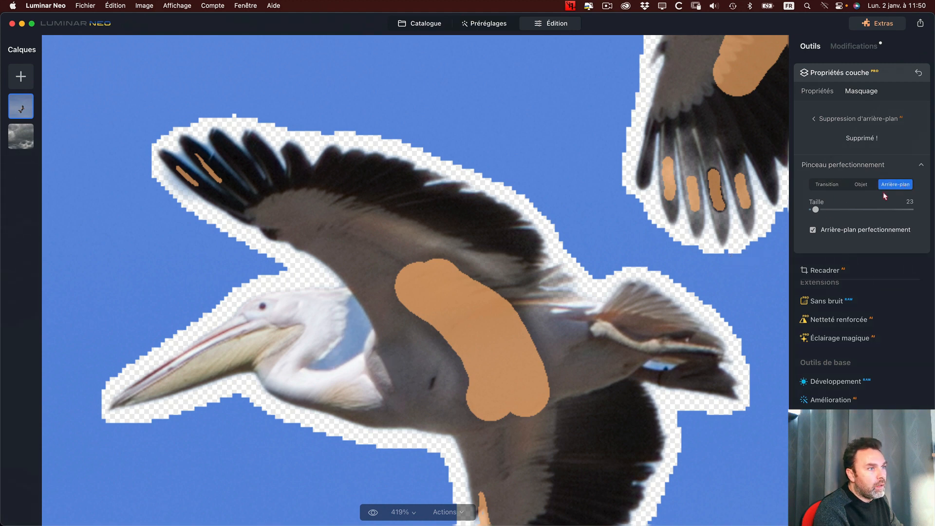
{"action": "left_click_drag", "start_coordinate": [360, 319], "coordinate": [349, 344]}
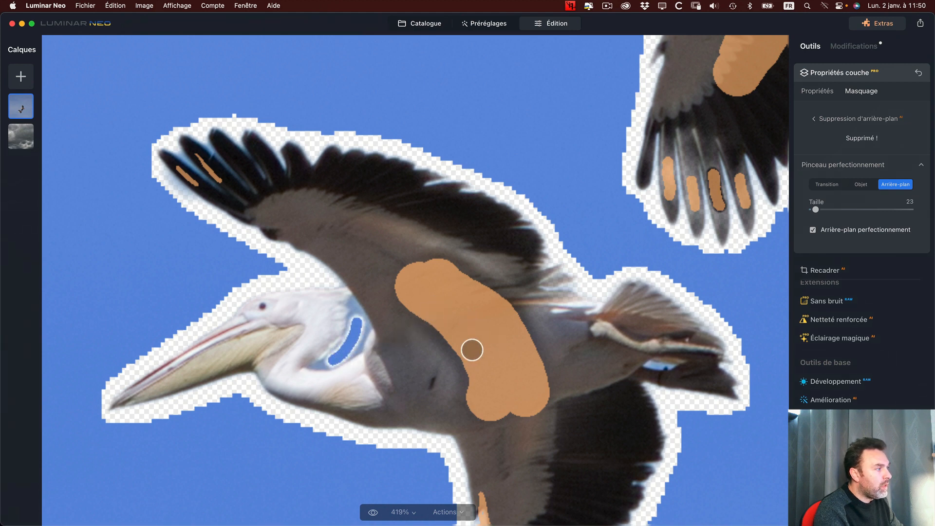
{"action": "left_click_drag", "start_coordinate": [363, 321], "coordinate": [359, 323]}
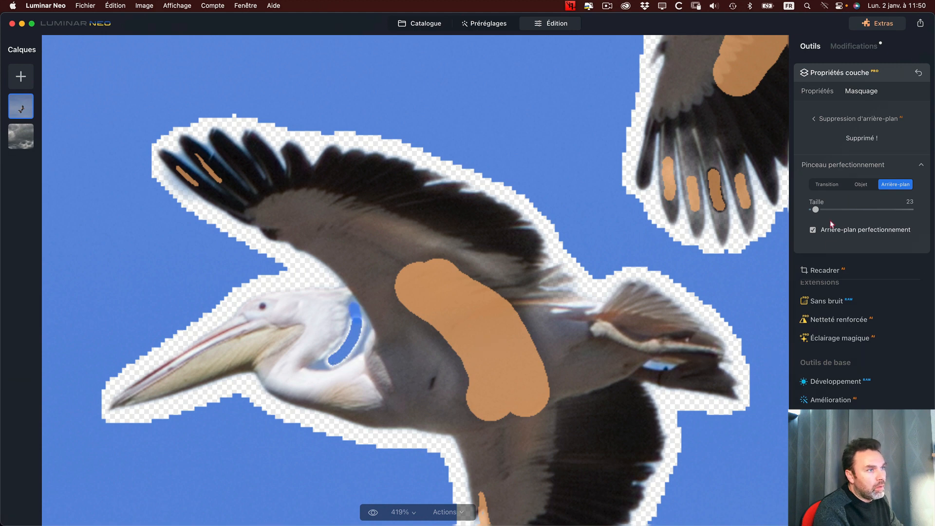
{"action": "left_click_drag", "start_coordinate": [815, 210], "coordinate": [814, 209]}
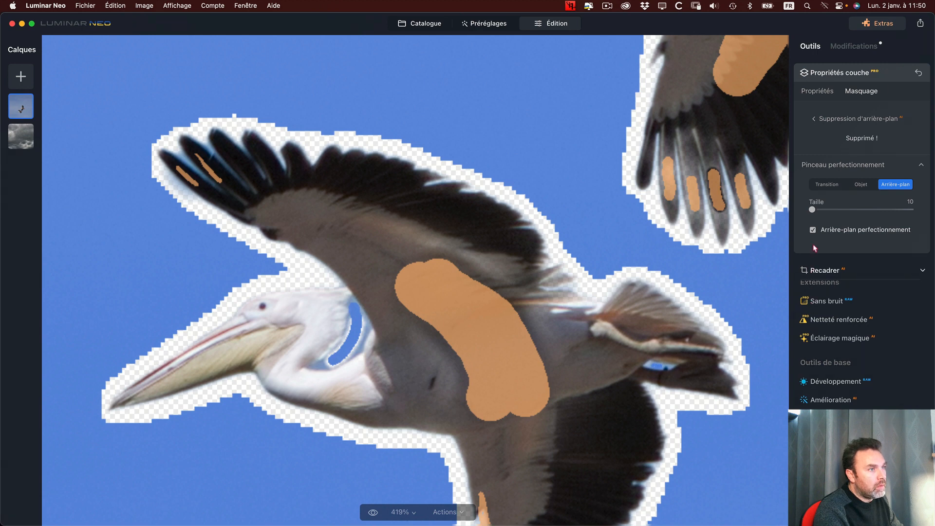
Smooth the lower pelican's neck gap and raised wing's outer feathers with the Transition brush at size 20.
{"action": "left_click", "coordinate": [832, 187]}
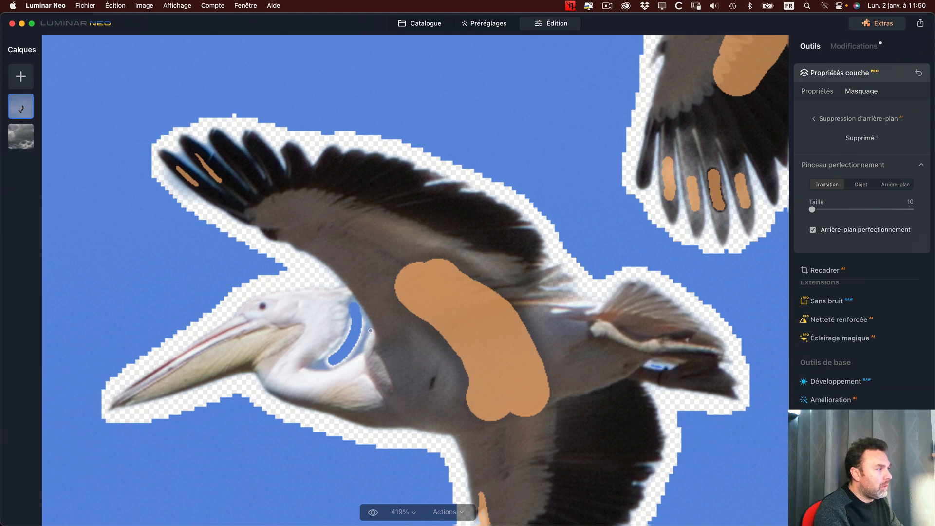
{"action": "left_click_drag", "start_coordinate": [814, 211], "coordinate": [816, 211]}
{"action": "mouse_move", "coordinate": [360, 359]}
{"action": "left_mouse_down"}
{"action": "mouse_move", "coordinate": [312, 372]}
{"action": "mouse_move", "coordinate": [347, 337]}
{"action": "mouse_move", "coordinate": [349, 295]}
{"action": "left_mouse_up"}
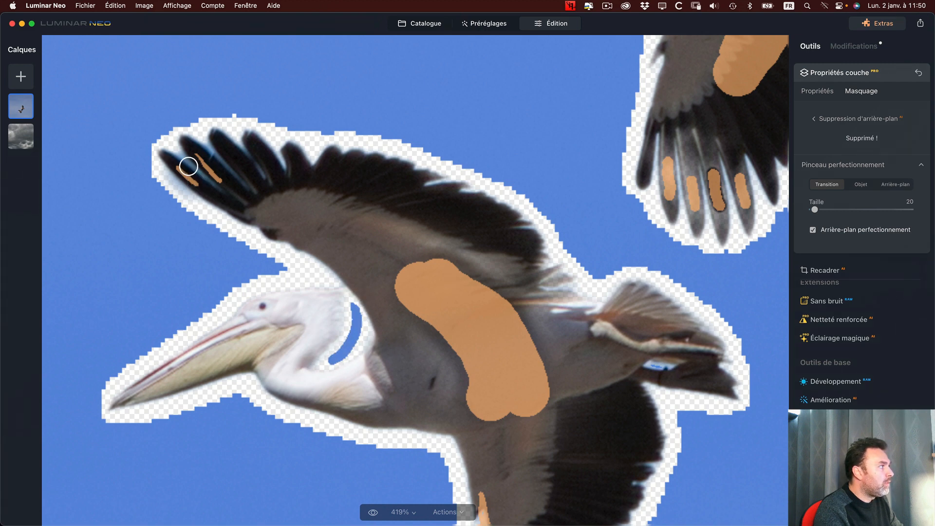
{"action": "mouse_move", "coordinate": [189, 166]}
{"action": "left_mouse_down"}
{"action": "mouse_move", "coordinate": [179, 188]}
{"action": "mouse_move", "coordinate": [168, 180]}
{"action": "mouse_move", "coordinate": [214, 214]}
{"action": "left_mouse_up"}
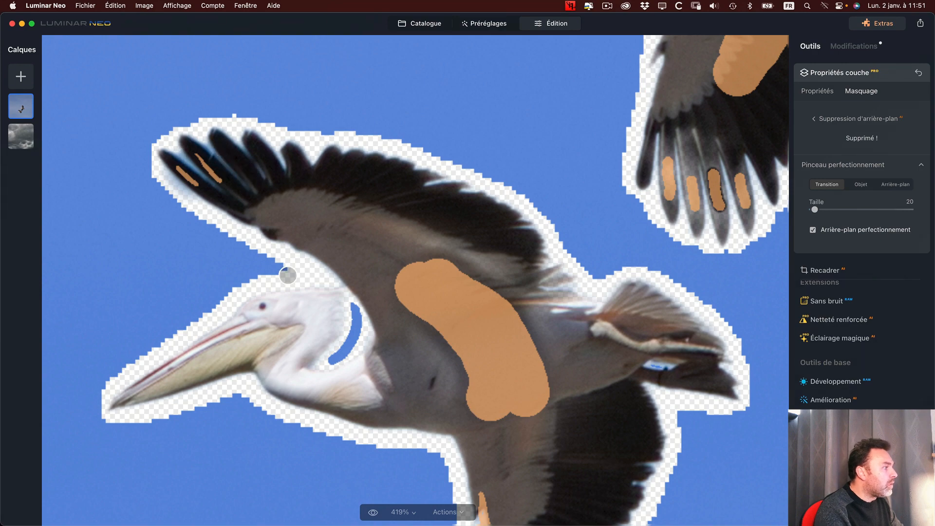
Refine the feather edges and tip of the lower pelican's lower wing with the Transition brush at size 20.
{"action": "left_click_drag", "start_coordinate": [480, 430], "coordinate": [398, 275]}
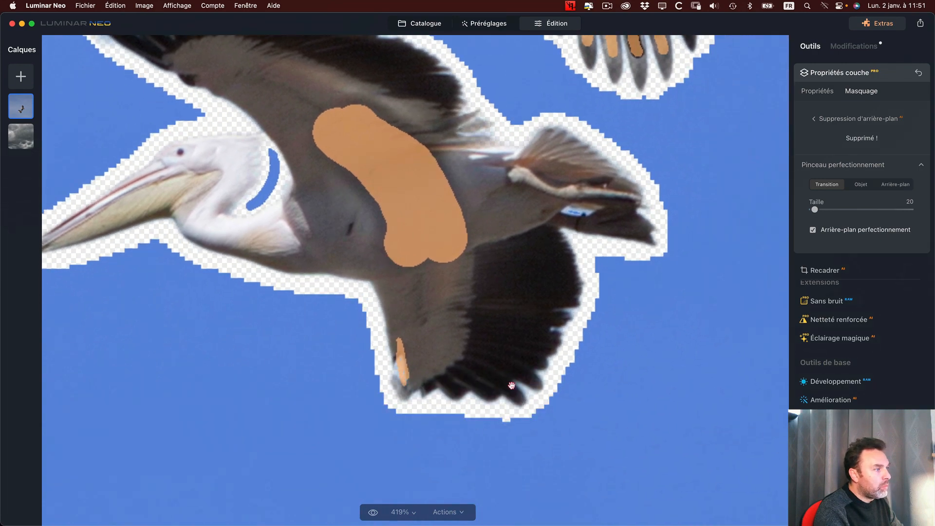
{"action": "mouse_move", "coordinate": [588, 314]}
{"action": "left_mouse_down"}
{"action": "mouse_move", "coordinate": [563, 313]}
{"action": "mouse_move", "coordinate": [578, 317]}
{"action": "mouse_move", "coordinate": [565, 335]}
{"action": "left_mouse_up"}
{"action": "left_click", "coordinate": [595, 248]}
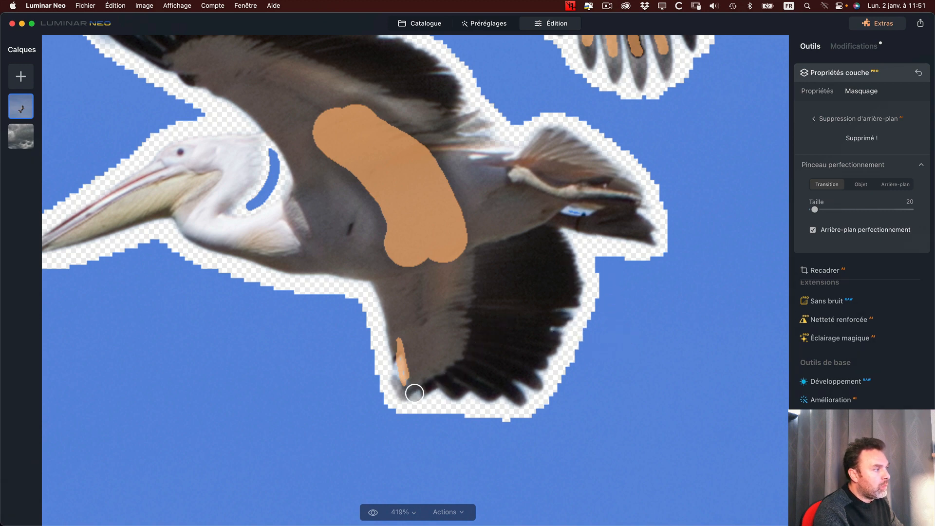
{"action": "left_click_drag", "start_coordinate": [391, 354], "coordinate": [399, 378]}
{"action": "left_click", "coordinate": [551, 374]}
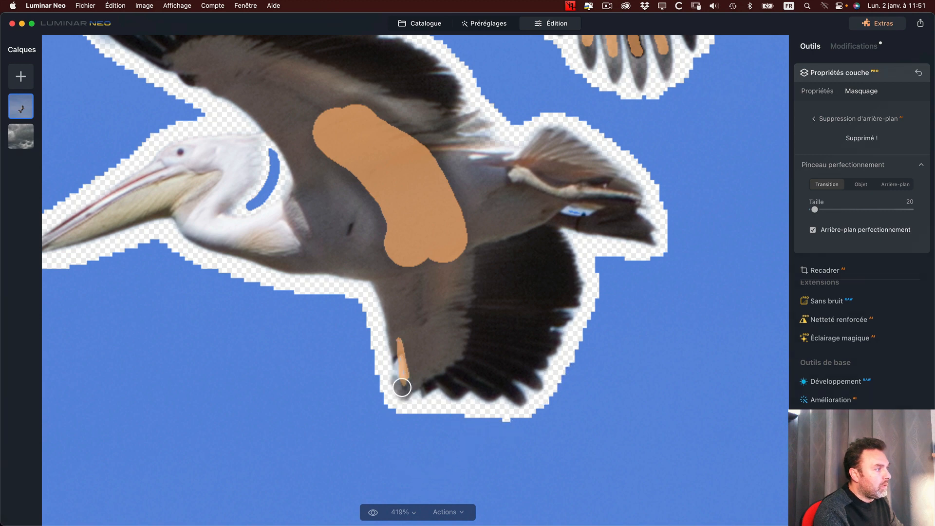
{"action": "left_click_drag", "start_coordinate": [395, 382], "coordinate": [395, 362]}
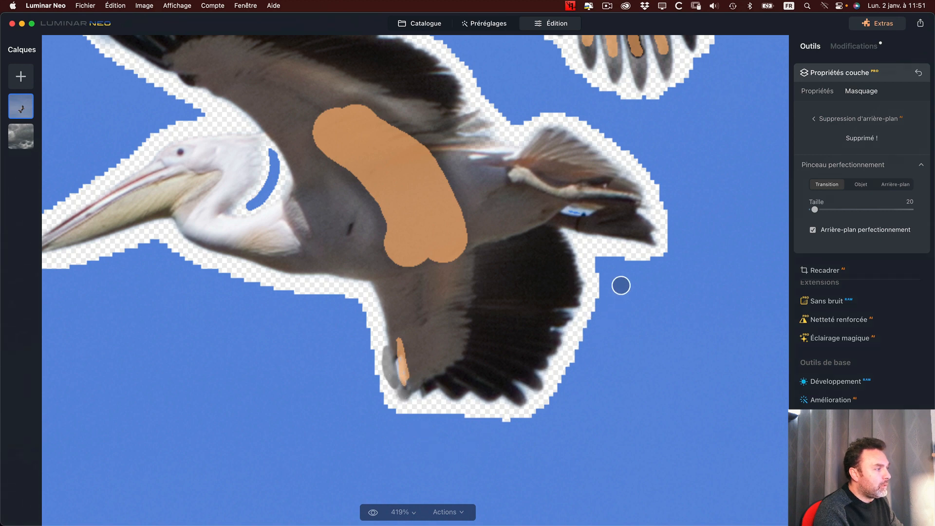
{"action": "left_click", "coordinate": [635, 254]}
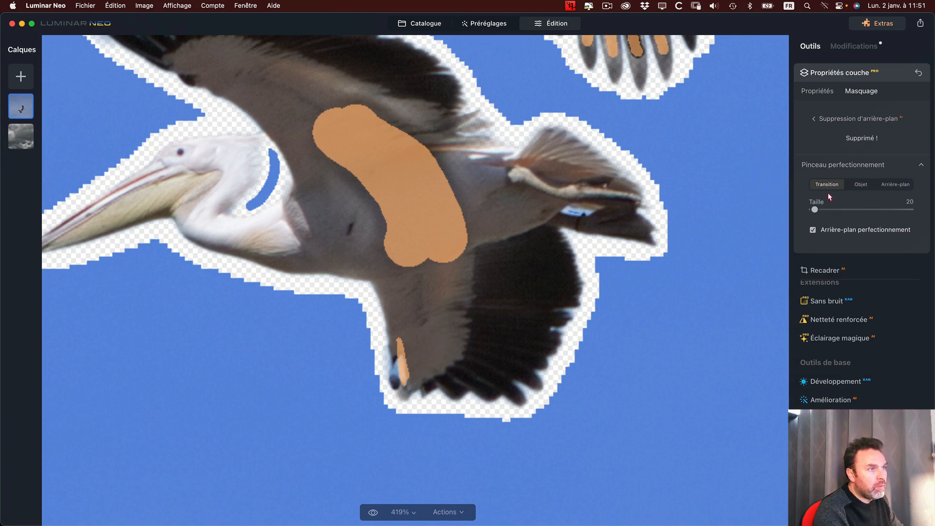
Remove the sky gap between the upper pelican's tail and lower foot with the Arrière-plan brush at size 11, and reselect the Transition brush.
{"action": "left_click_drag", "start_coordinate": [565, 177], "coordinate": [534, 436]}
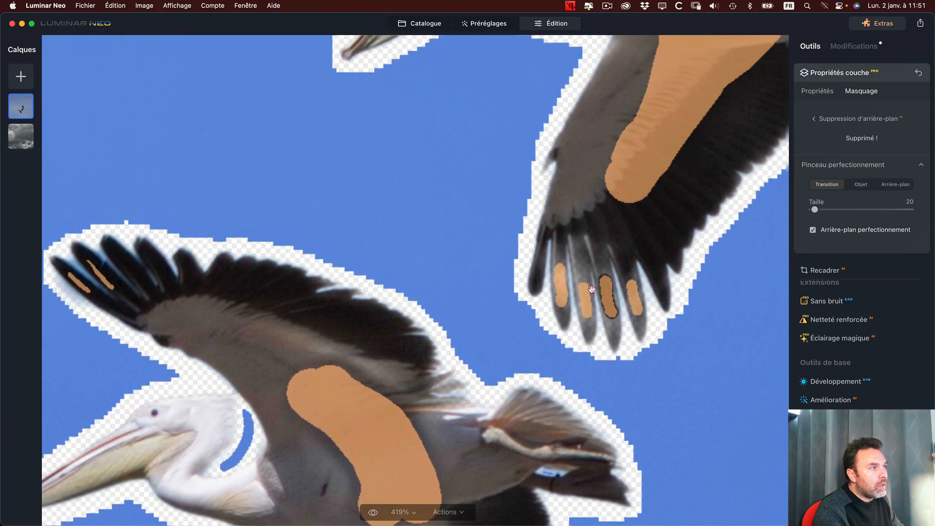
{"action": "mouse_move", "coordinate": [677, 141]}
{"action": "left_mouse_down"}
{"action": "mouse_move", "coordinate": [459, 352]}
{"action": "mouse_move", "coordinate": [421, 412]}
{"action": "left_mouse_up"}
{"action": "left_click_drag", "start_coordinate": [509, 287], "coordinate": [426, 353]}
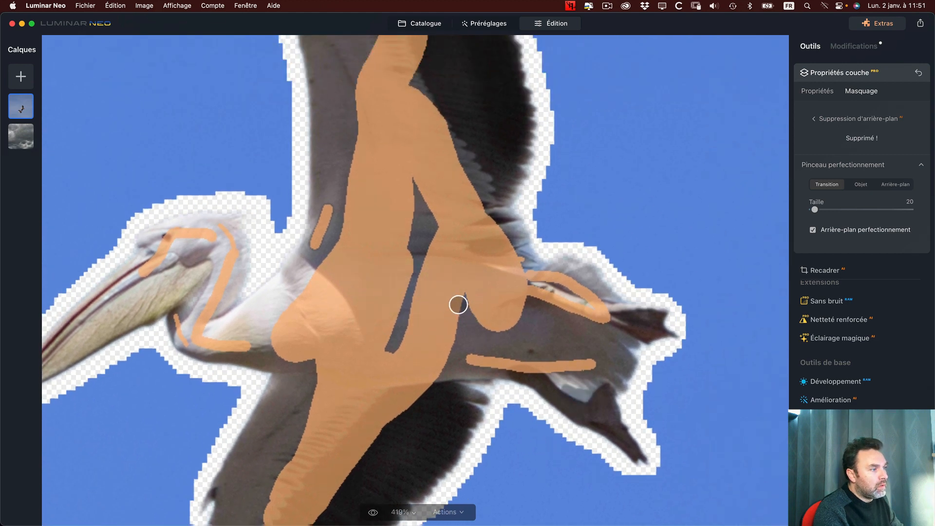
{"action": "left_click", "coordinate": [895, 184]}
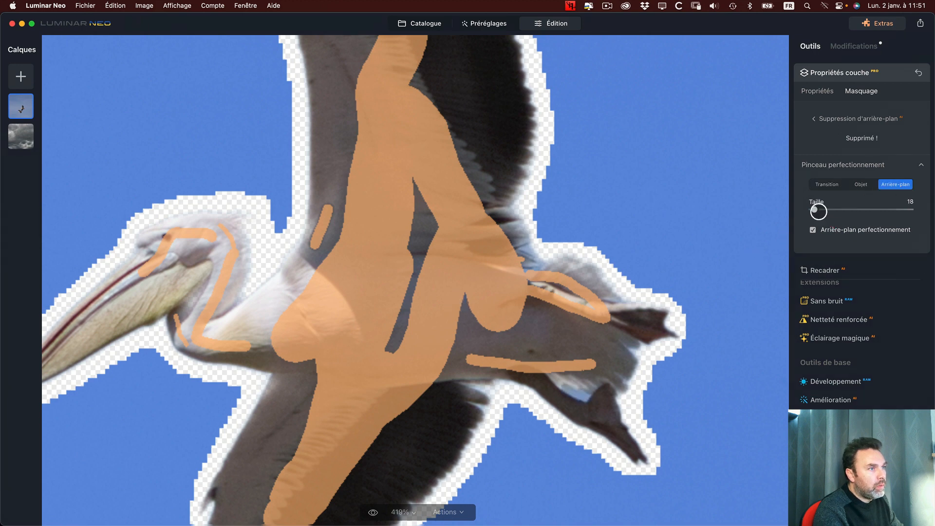
{"action": "left_click_drag", "start_coordinate": [817, 211], "coordinate": [813, 210]}
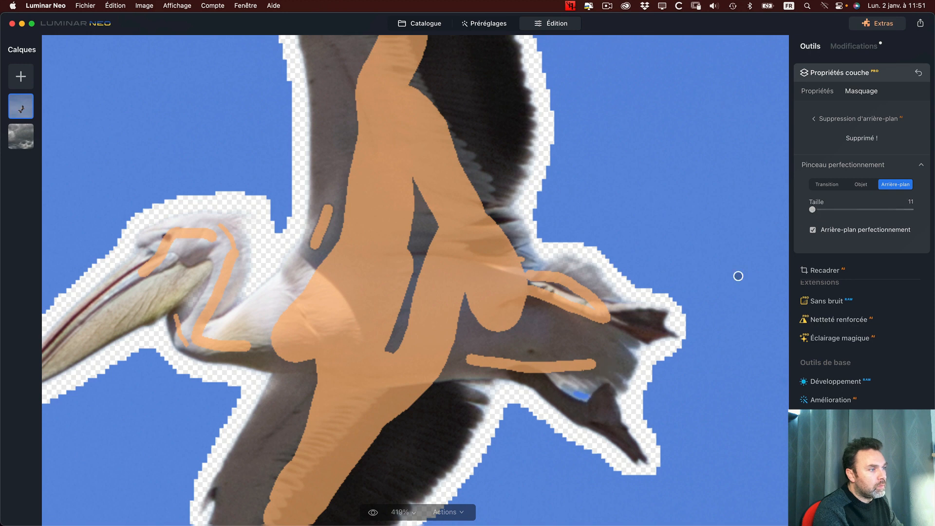
{"action": "left_click", "coordinate": [823, 184]}
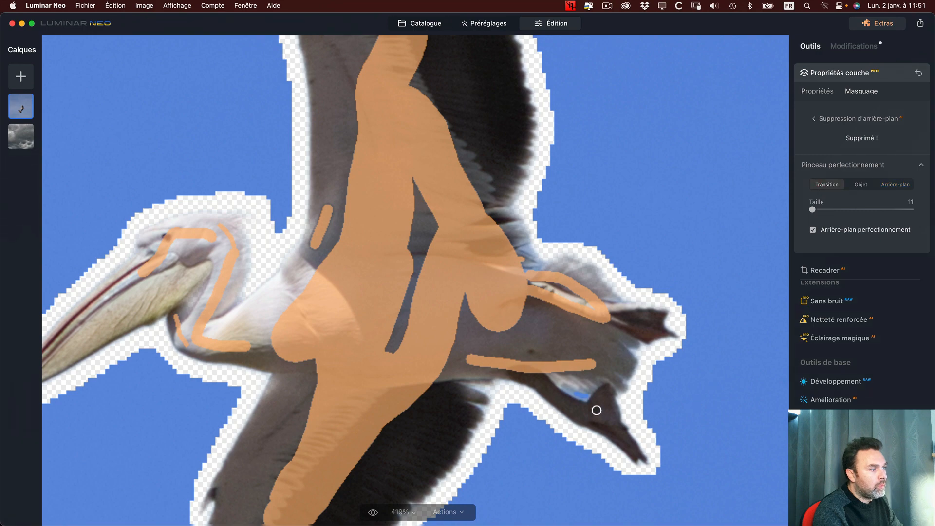
{"action": "scroll", "coordinate": [574, 430], "scroll_direction": "up", "scroll_amount": 3}
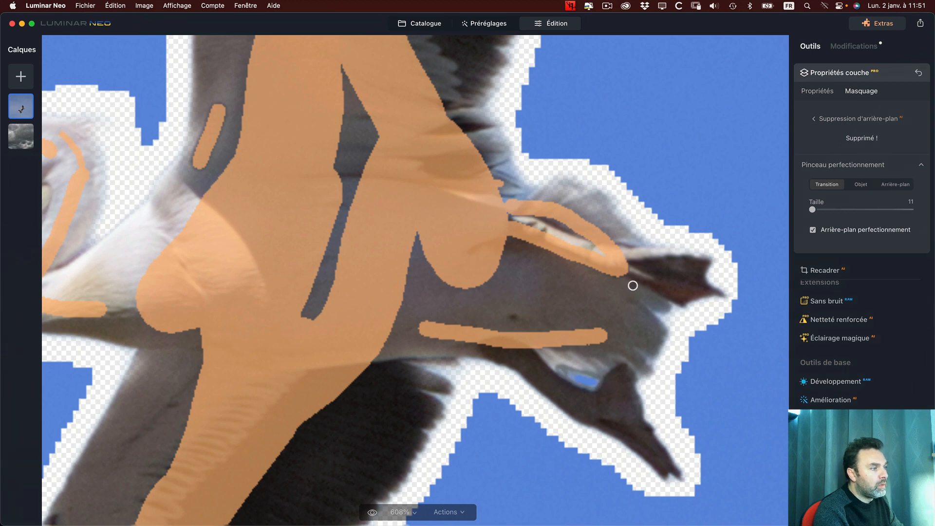
{"action": "scroll", "coordinate": [526, 322], "scroll_direction": "down", "scroll_amount": 10}
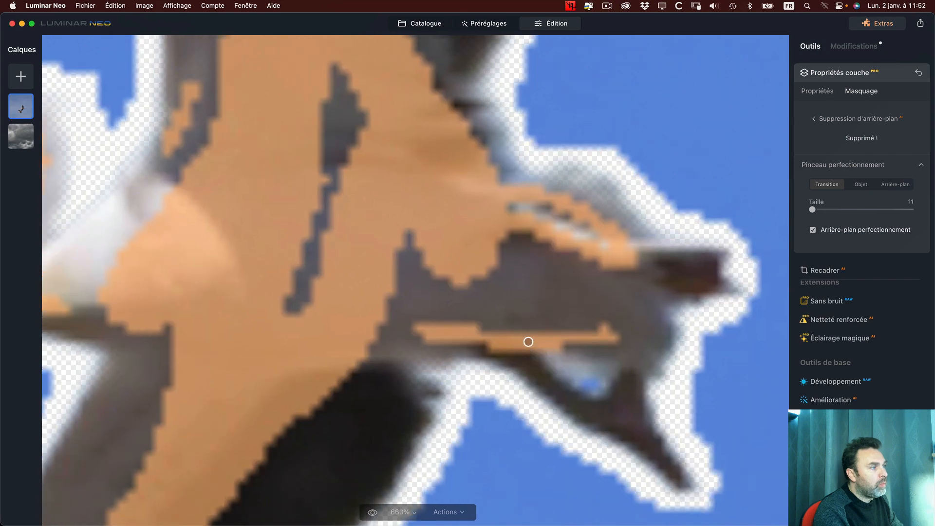
{"action": "scroll", "coordinate": [527, 345], "scroll_direction": "down", "scroll_amount": 3}
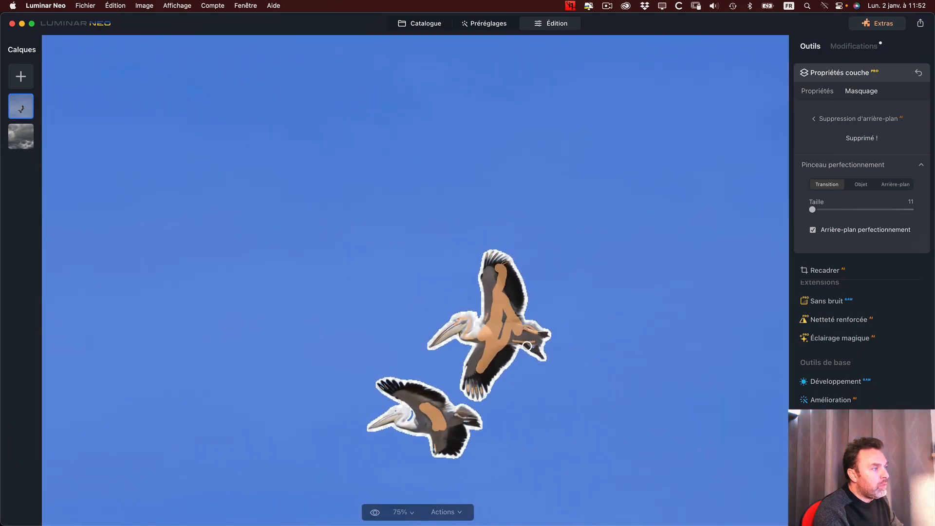
{"action": "scroll", "coordinate": [523, 348], "scroll_direction": "down", "scroll_amount": 3}
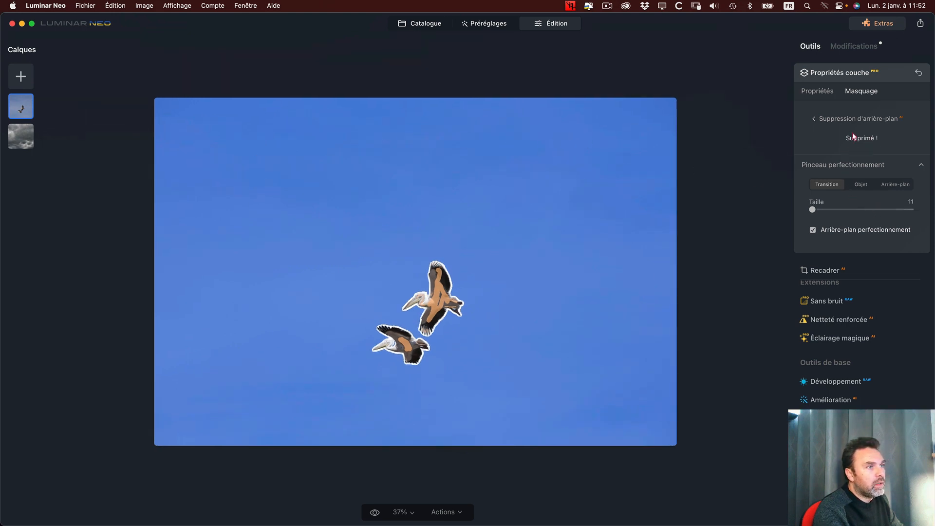
Leave the background-removal refinement and inspect both cut-out pelicans against the cloudy sky.
{"action": "left_click", "coordinate": [815, 119]}
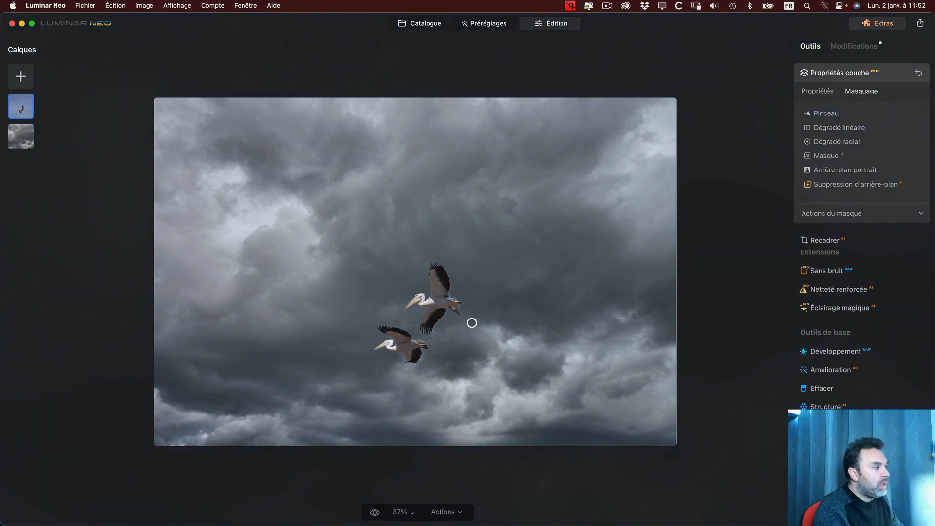
{"action": "scroll", "coordinate": [439, 314], "scroll_direction": "up", "scroll_amount": 5}
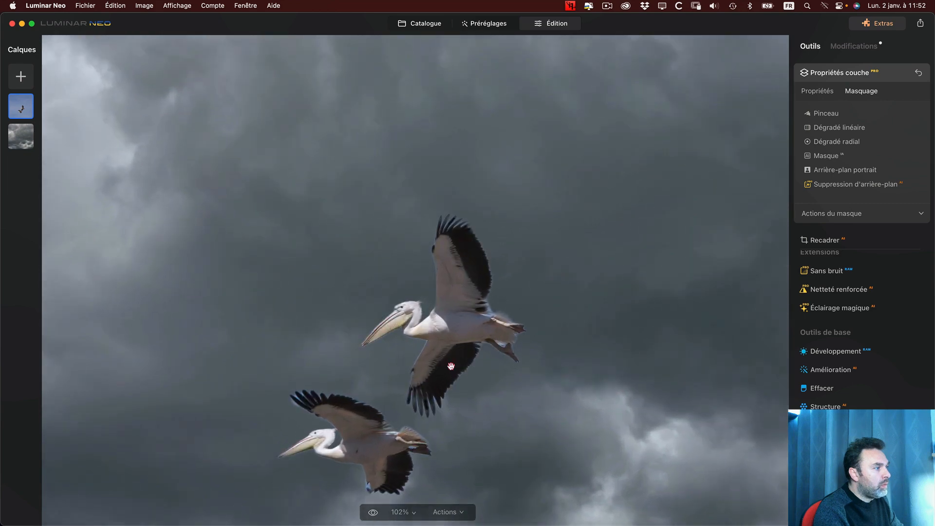
{"action": "mouse_move", "coordinate": [451, 366]}
{"action": "left_mouse_down"}
{"action": "mouse_move", "coordinate": [415, 272]}
{"action": "mouse_move", "coordinate": [421, 249]}
{"action": "left_mouse_up"}
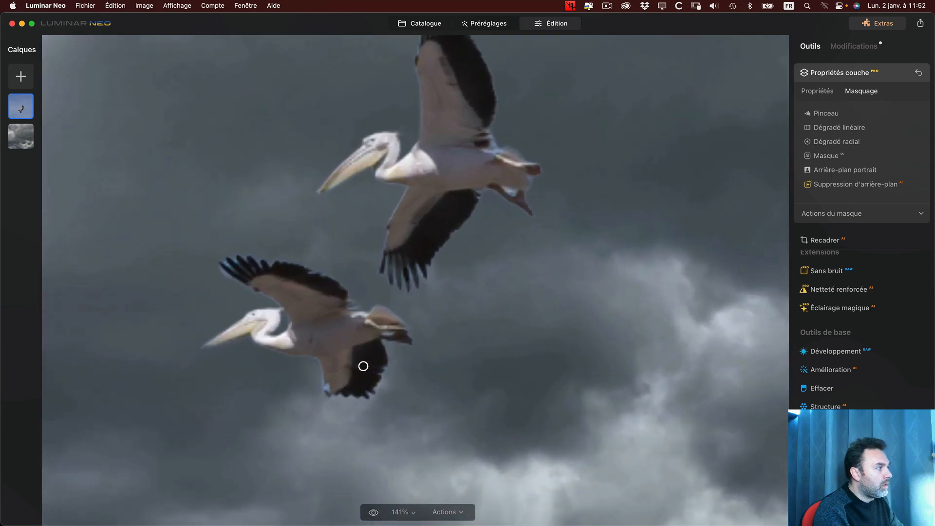
{"action": "scroll", "coordinate": [363, 365], "scroll_direction": "up", "scroll_amount": 3}
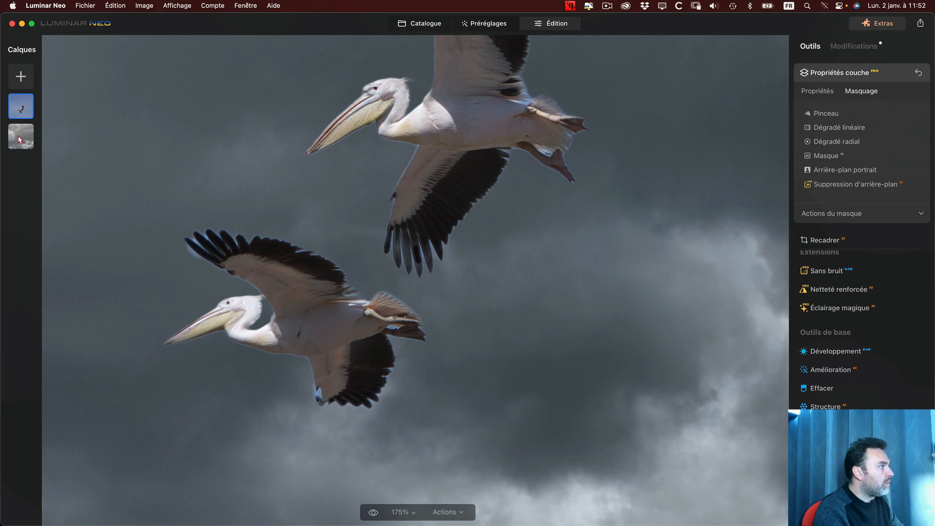
Cool the cloudy sky layer by lowering its Température in Développement to about -22.
{"action": "left_click", "coordinate": [19, 140]}
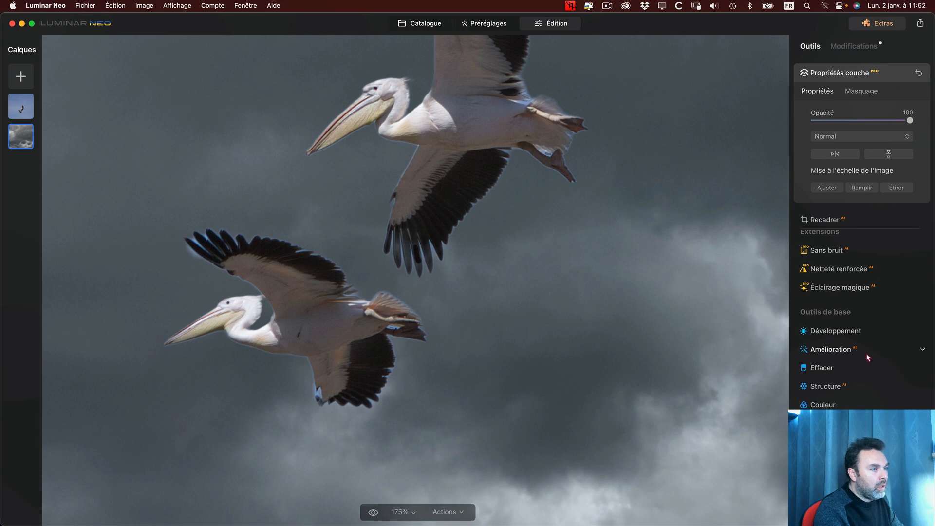
{"action": "left_click", "coordinate": [861, 406]}
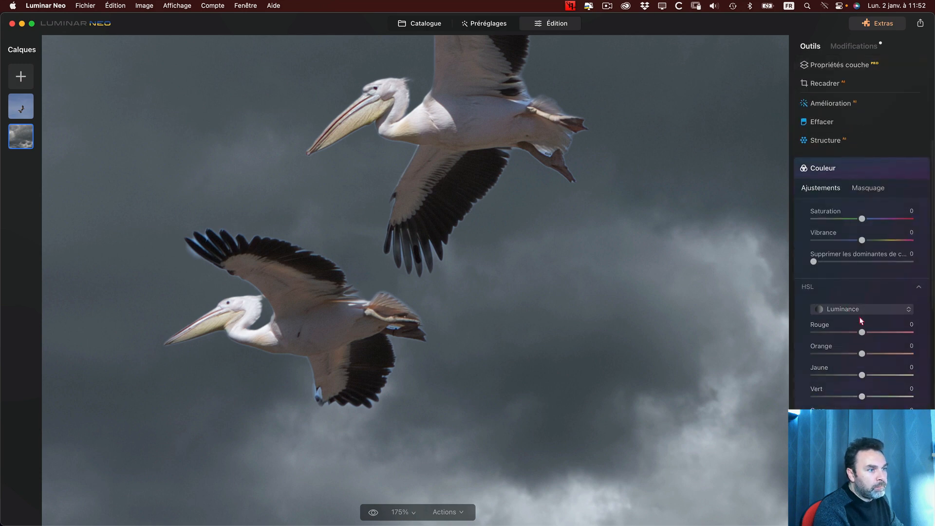
{"action": "scroll", "coordinate": [856, 250], "scroll_direction": "up", "scroll_amount": 5}
{"action": "left_click", "coordinate": [844, 205]}
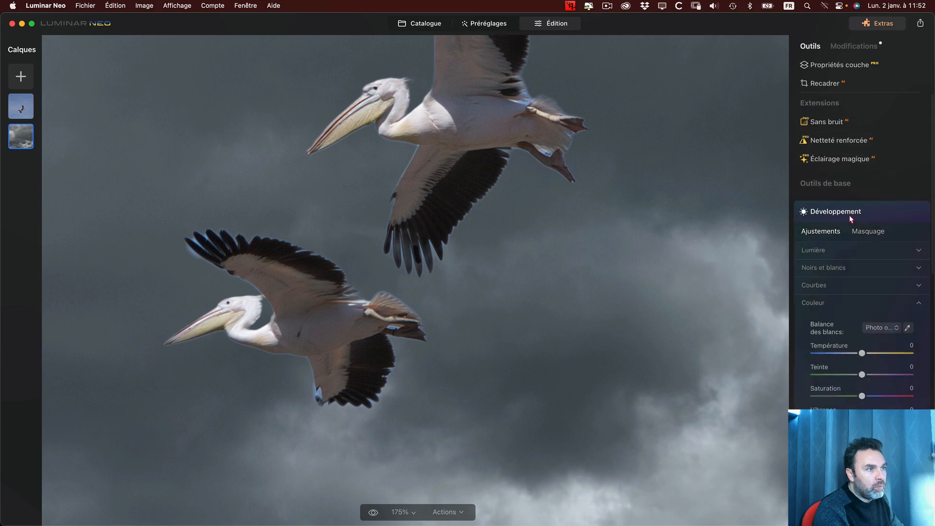
{"action": "left_click_drag", "start_coordinate": [862, 354], "coordinate": [859, 354]}
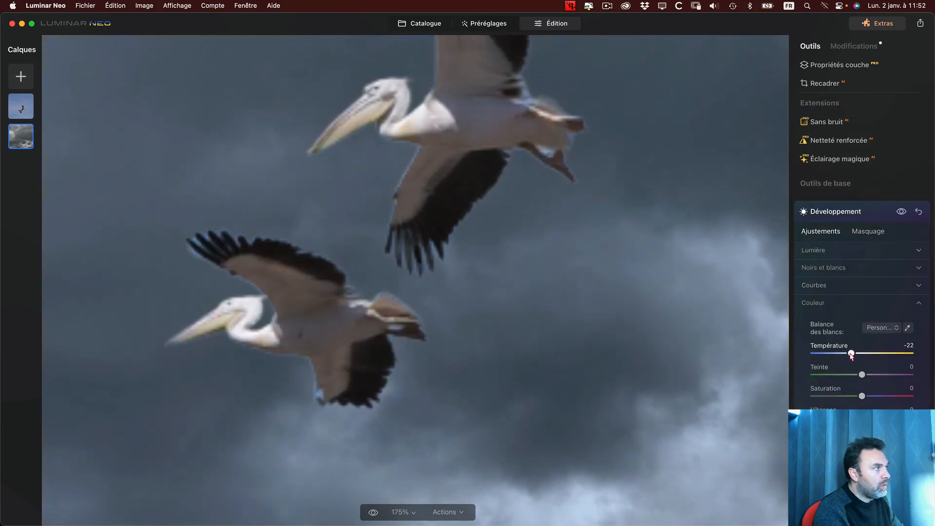
{"action": "left_click_drag", "start_coordinate": [851, 354], "coordinate": [849, 354]}
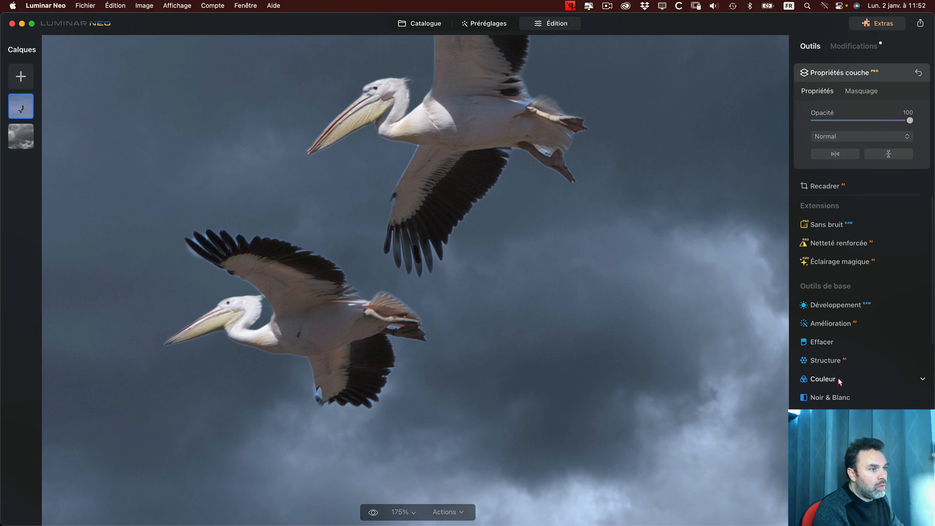
Set the pelican layer's Bleu luminance to -100 in the Couleur tool's HSL settings.
{"action": "left_click", "coordinate": [823, 379]}
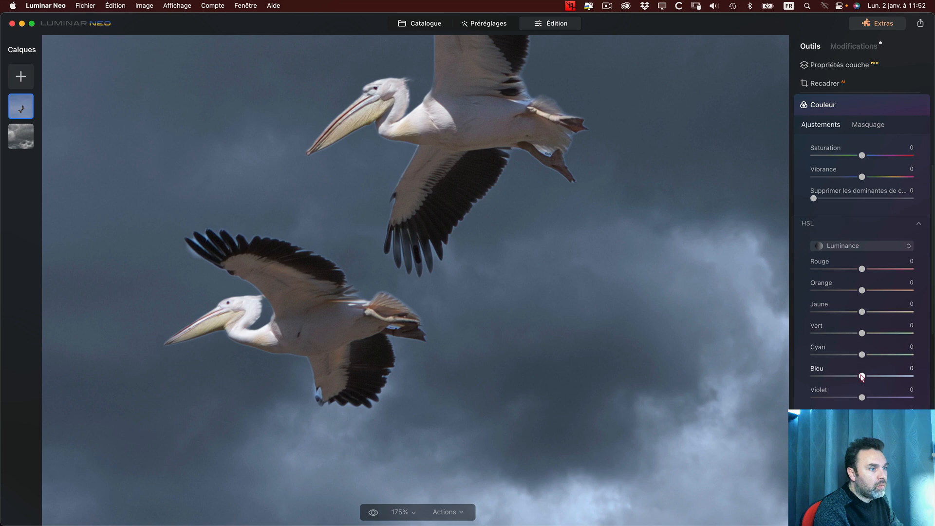
{"action": "left_click_drag", "start_coordinate": [861, 376], "coordinate": [857, 376]}
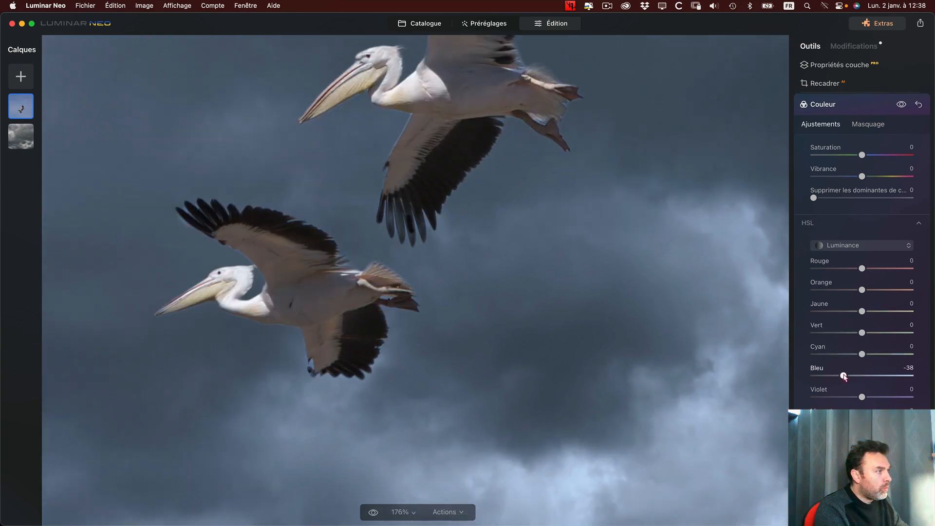
{"action": "left_click_drag", "start_coordinate": [844, 377], "coordinate": [832, 378]}
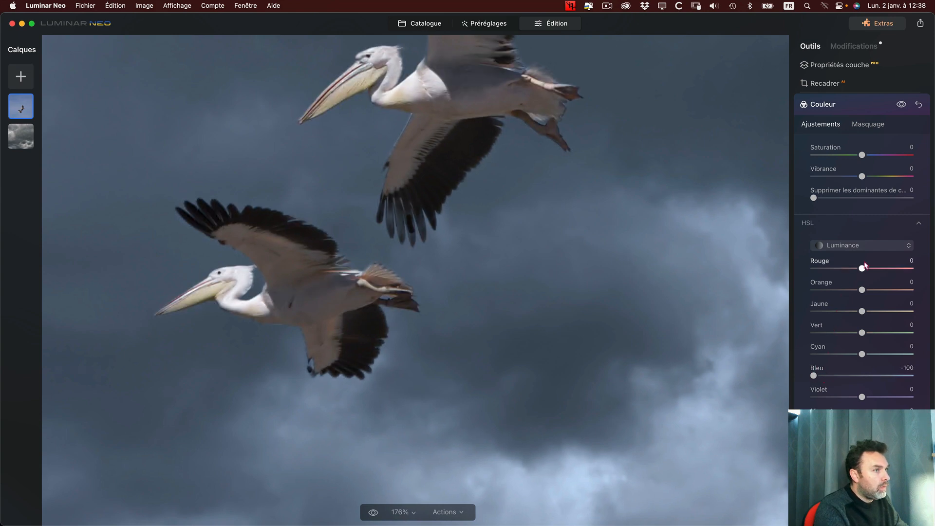
Compare the image before and after, and examine the wing and feather edges of both pelicans for blue fringes.
{"action": "left_click", "coordinate": [373, 513]}
{"action": "left_click", "coordinate": [373, 512]}
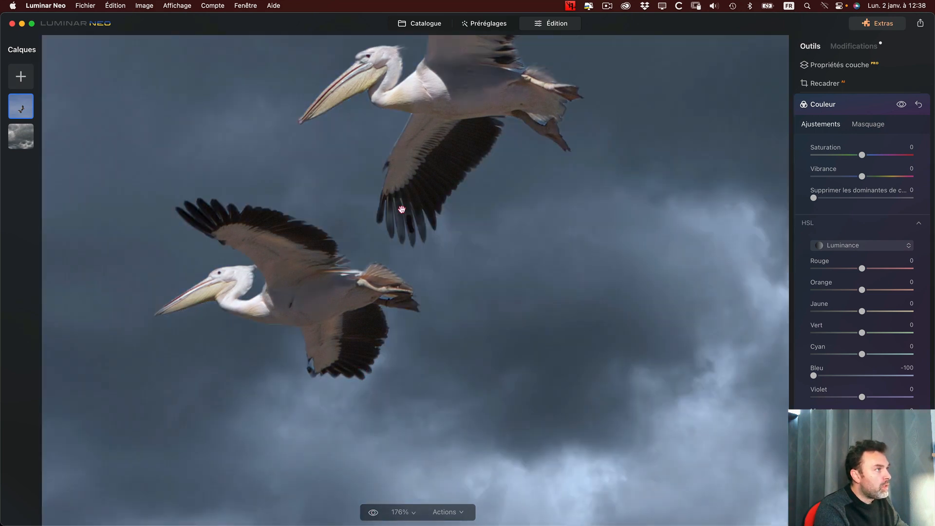
{"action": "left_click_drag", "start_coordinate": [434, 174], "coordinate": [430, 244]}
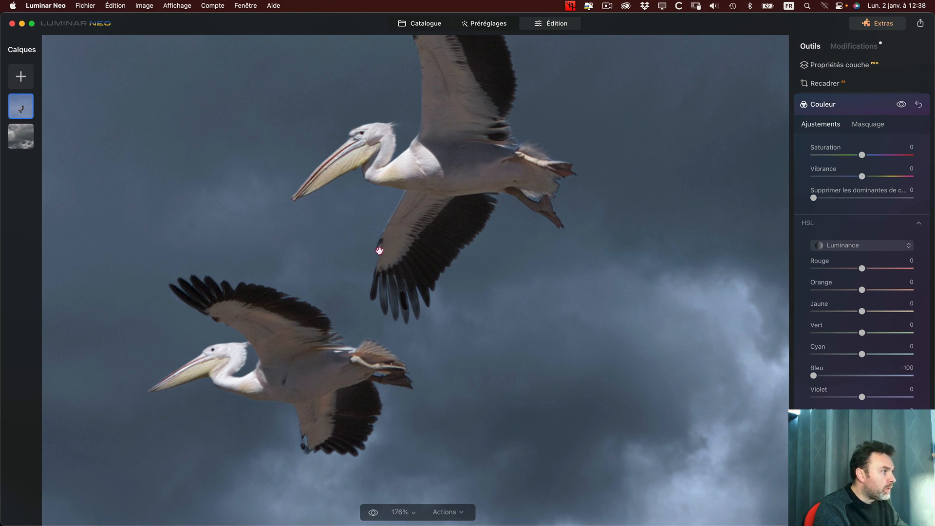
{"action": "left_click_drag", "start_coordinate": [435, 222], "coordinate": [442, 283]}
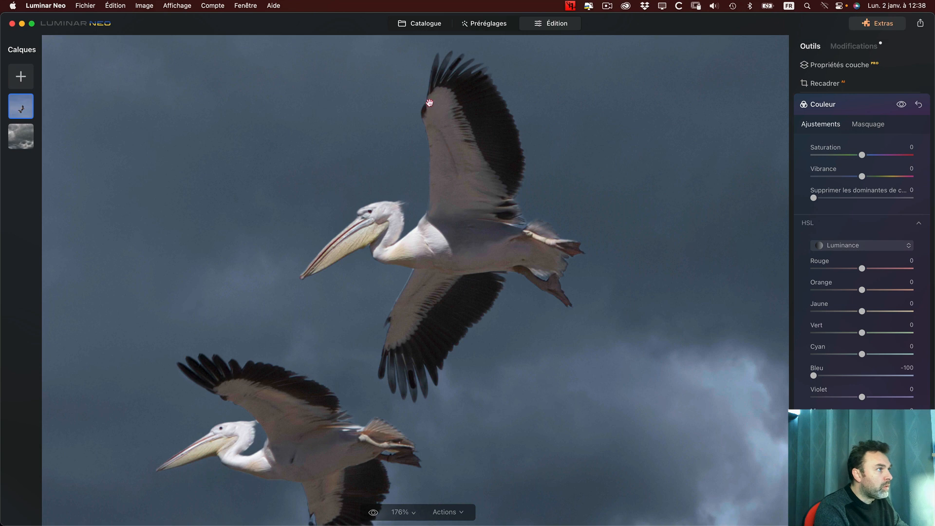
{"action": "left_click_drag", "start_coordinate": [446, 74], "coordinate": [452, 114]}
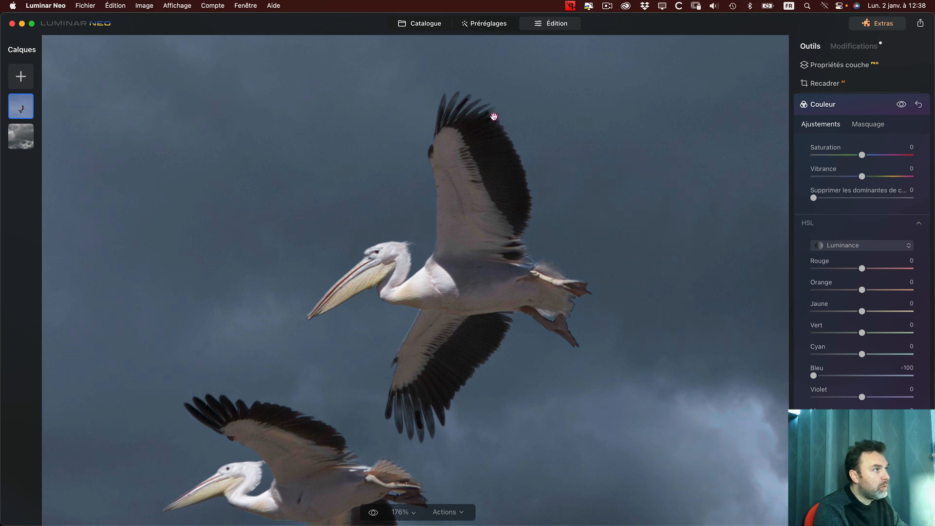
{"action": "left_click_drag", "start_coordinate": [454, 240], "coordinate": [459, 124]}
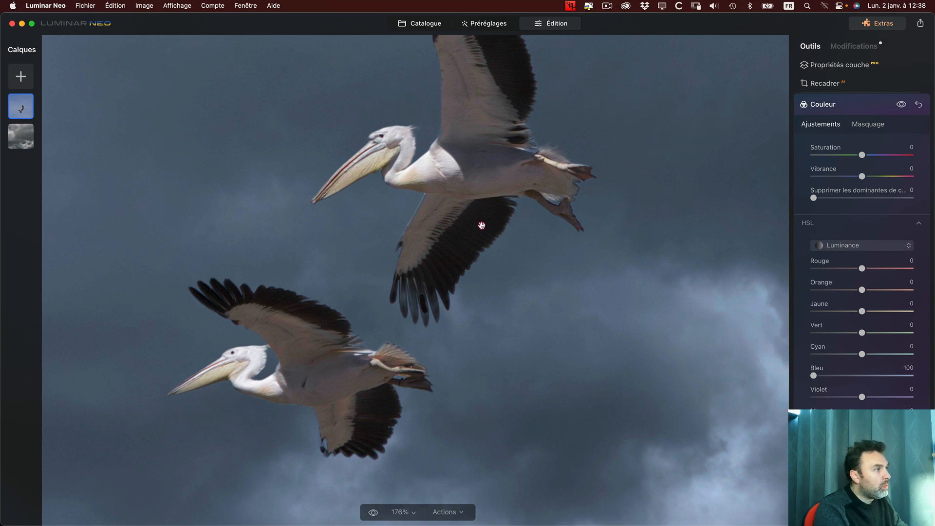
{"action": "left_click_drag", "start_coordinate": [492, 223], "coordinate": [449, 236]}
Switch the pelican layer's HSL adjustment to Saturation and set Bleu to -45, checking the composite at full view and 100%.
{"action": "left_click", "coordinate": [858, 246]}
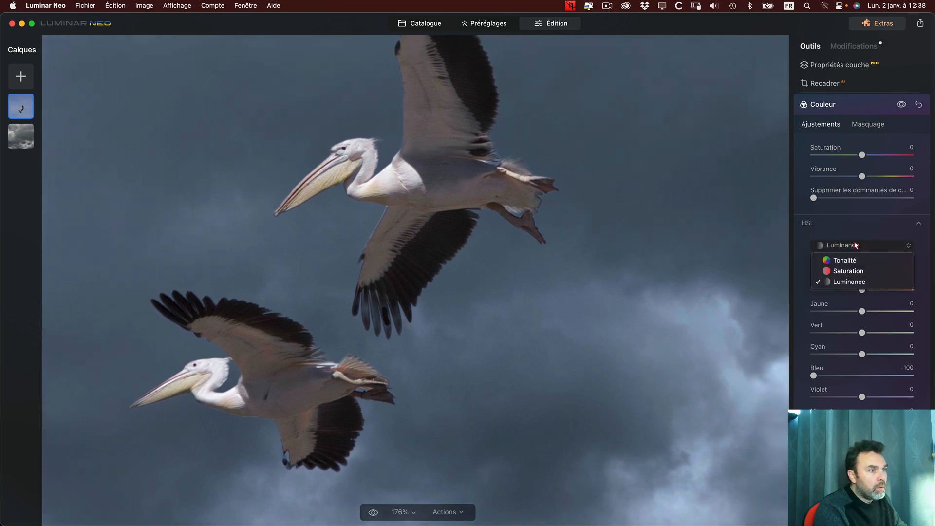
{"action": "left_click", "coordinate": [855, 271]}
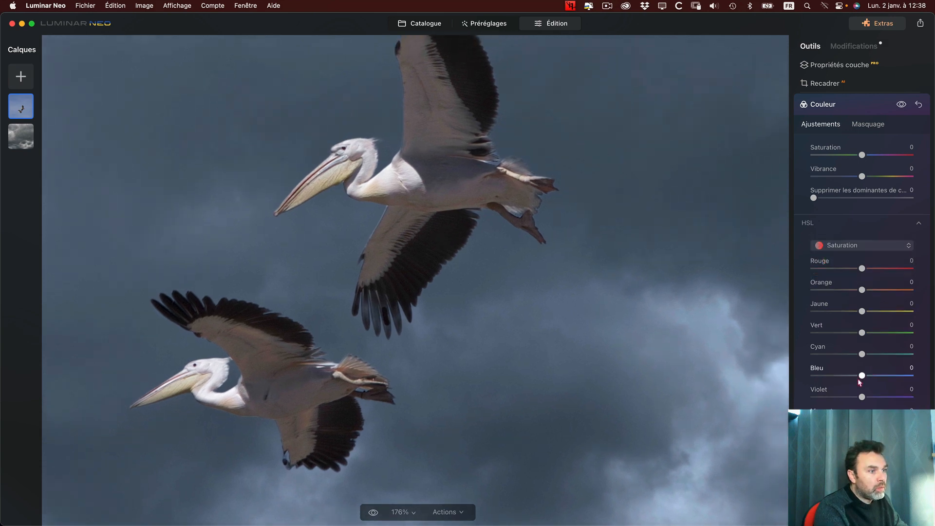
{"action": "left_click_drag", "start_coordinate": [861, 376], "coordinate": [850, 377]}
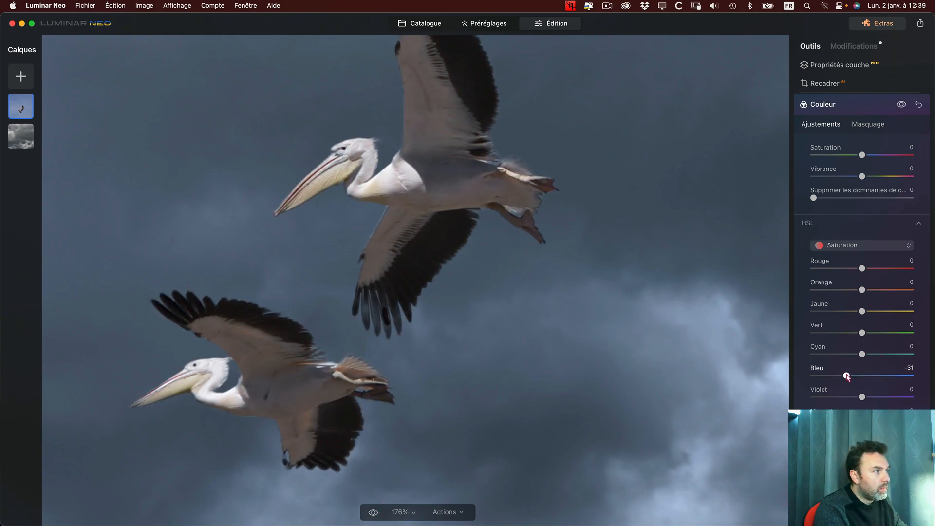
{"action": "left_click_drag", "start_coordinate": [847, 376], "coordinate": [910, 376]}
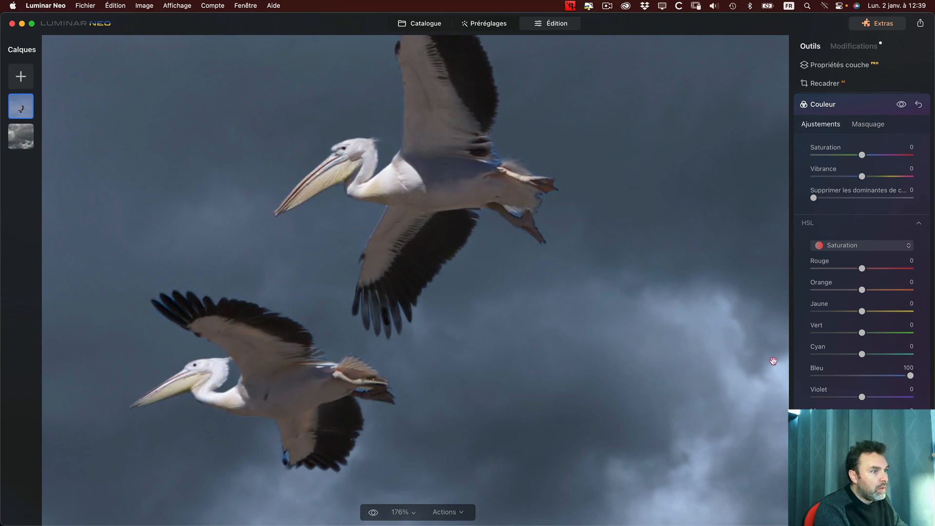
{"action": "left_click", "coordinate": [842, 375]}
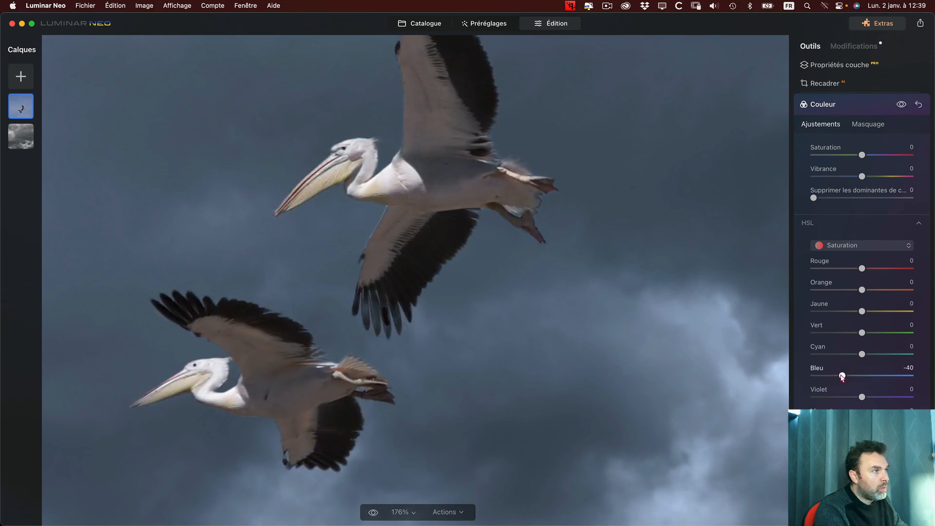
{"action": "left_click", "coordinate": [842, 375]}
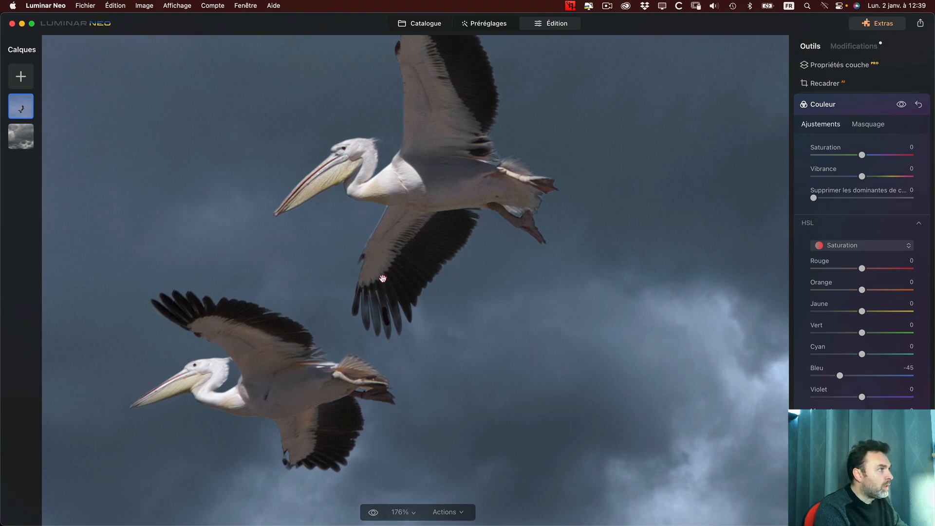
{"action": "left_click", "coordinate": [414, 216]}
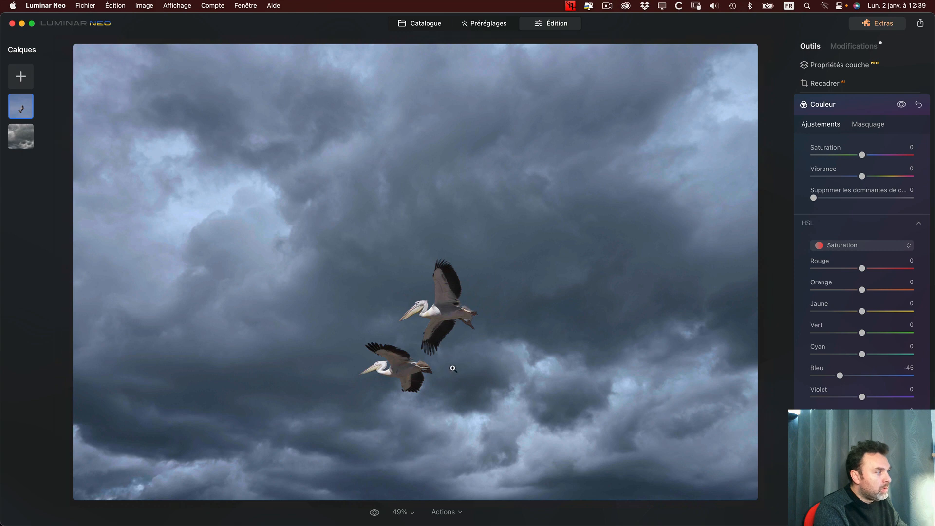
{"action": "left_click", "coordinate": [417, 369]}
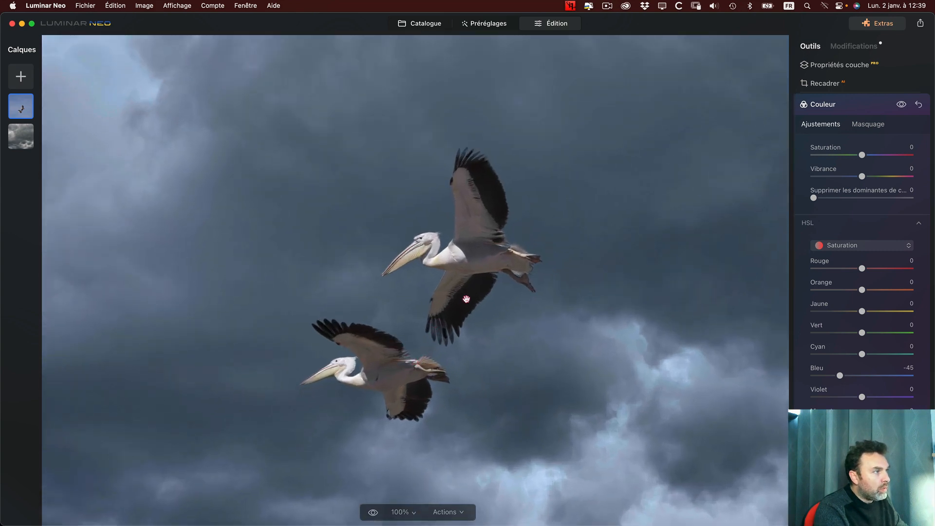
{"action": "left_click", "coordinate": [463, 164]}
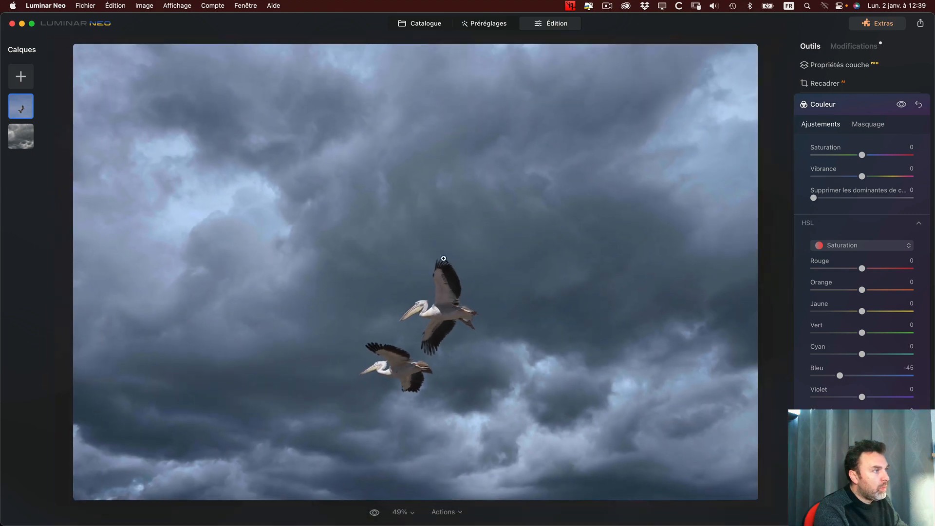
Examine the wing, feather and body edges of both pelicans against the cloudy sky at high magnification.
{"action": "scroll", "coordinate": [413, 349], "scroll_direction": "up", "scroll_amount": 3}
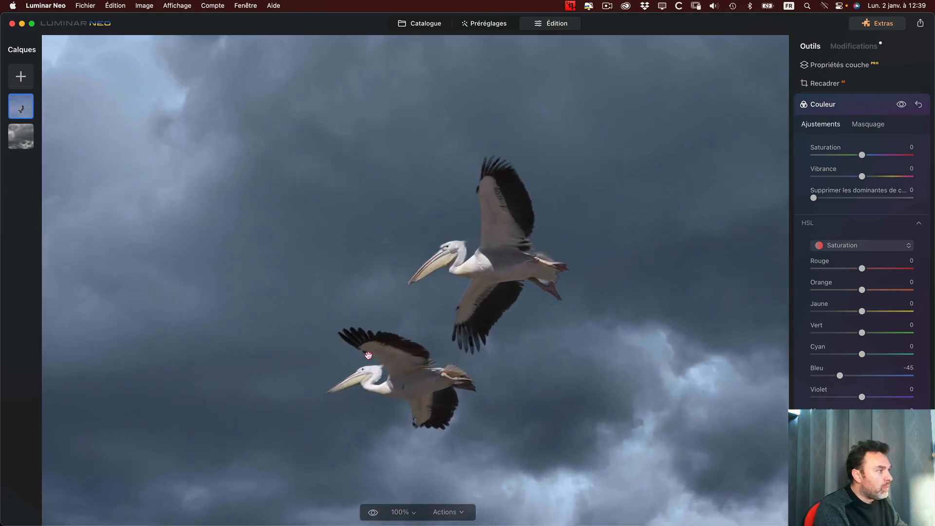
{"action": "scroll", "coordinate": [400, 325], "scroll_direction": "up", "scroll_amount": 10}
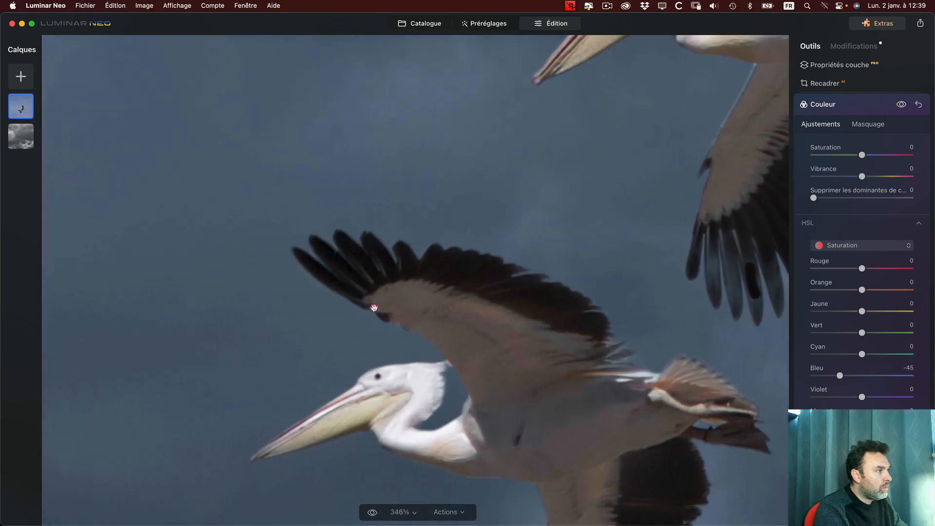
{"action": "left_click_drag", "start_coordinate": [534, 316], "coordinate": [248, 271]}
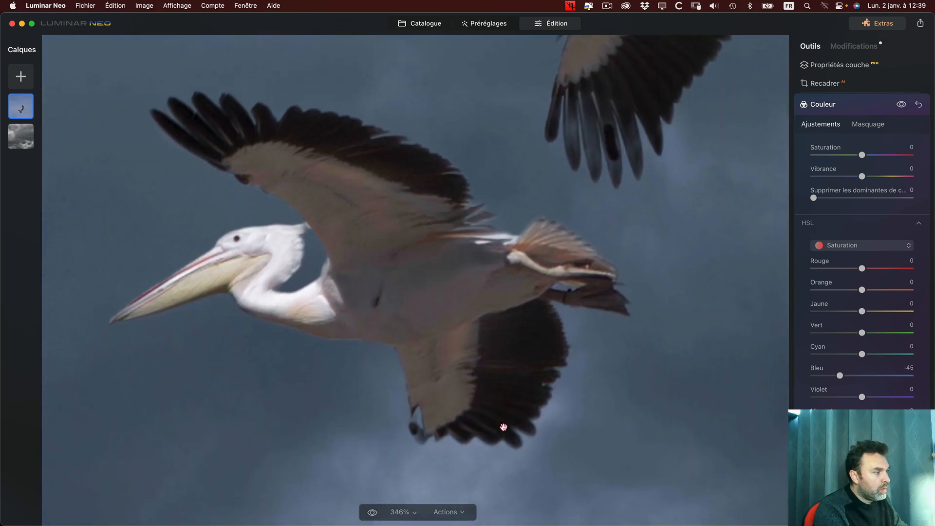
{"action": "left_click_drag", "start_coordinate": [496, 333], "coordinate": [338, 406]}
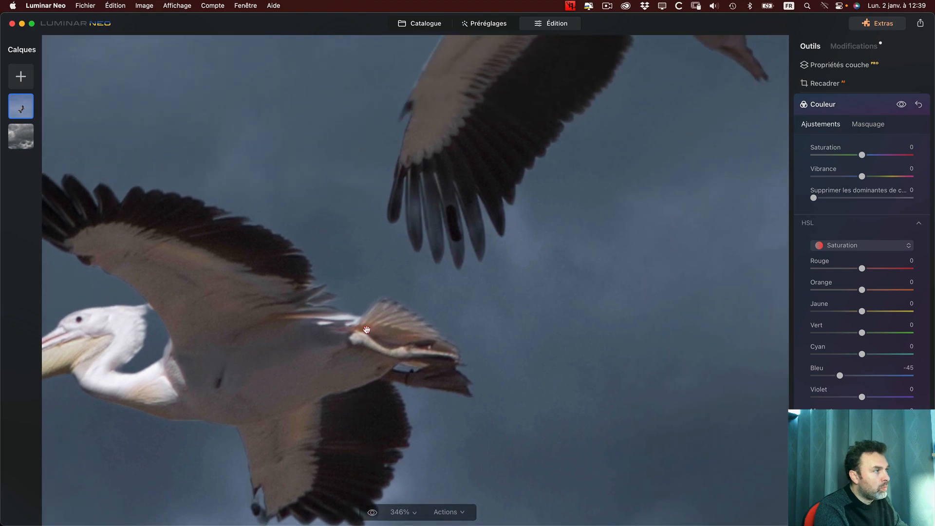
{"action": "left_click_drag", "start_coordinate": [435, 184], "coordinate": [334, 315]}
{"action": "scroll", "coordinate": [386, 235], "scroll_direction": "down", "scroll_amount": 8}
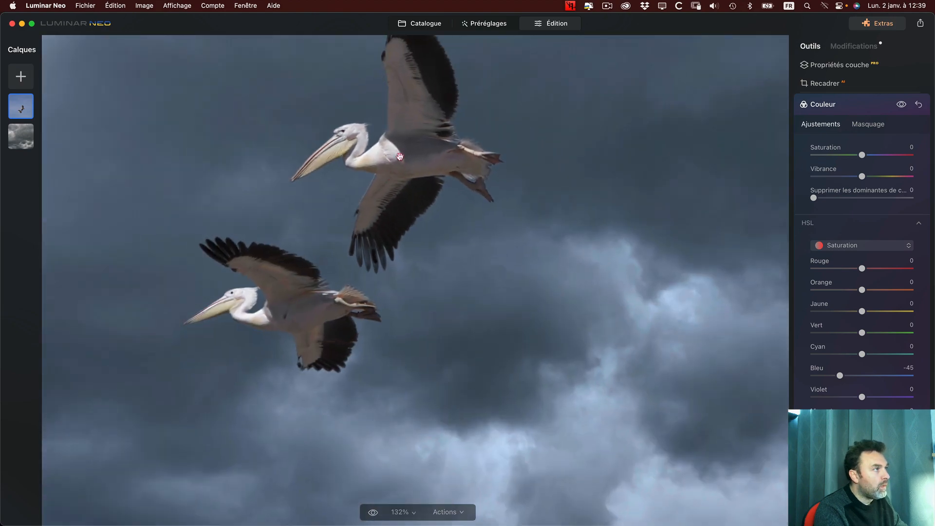
{"action": "left_click_drag", "start_coordinate": [399, 156], "coordinate": [399, 220]}
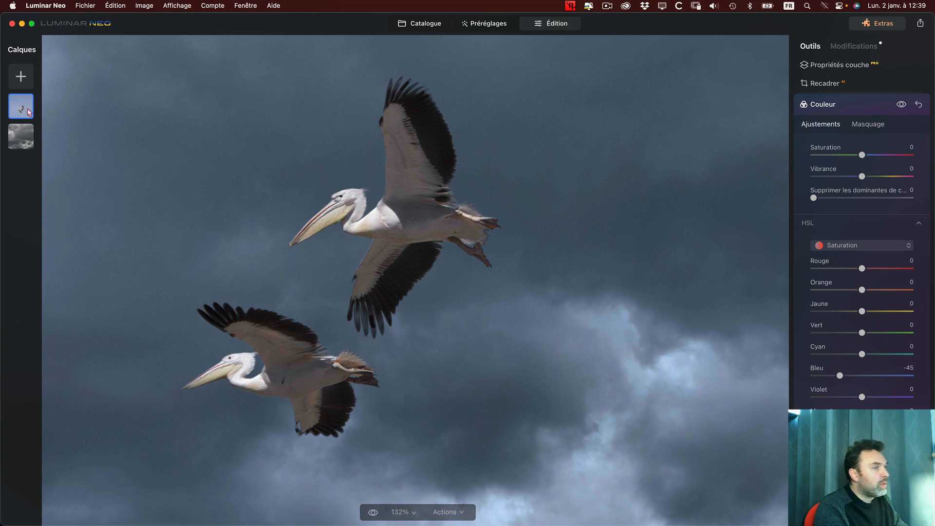
Run Suppression d'arrière-plan on the pelican layer's mask and open the Pinceau perfectionnement settings.
{"action": "left_click", "coordinate": [849, 66]}
{"action": "left_click", "coordinate": [861, 91]}
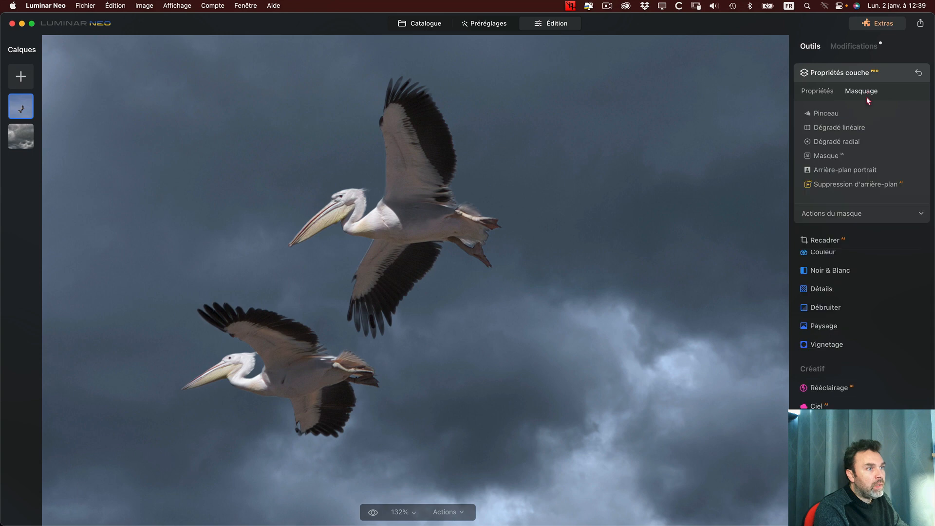
{"action": "left_click", "coordinate": [860, 183]}
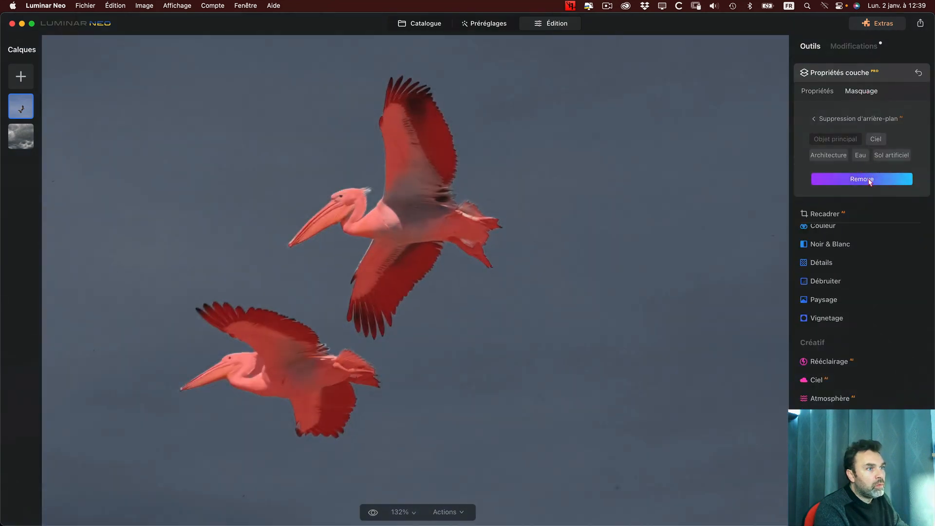
{"action": "left_click", "coordinate": [869, 180]}
{"action": "left_click", "coordinate": [856, 168]}
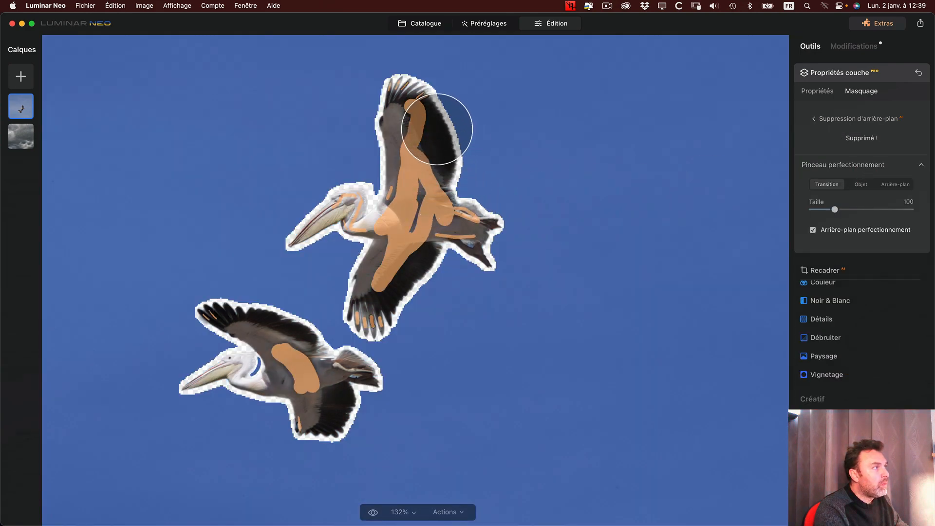
Examine the refinement mask around both pelicans with the Transition brush size reduced to 36.
{"action": "scroll", "coordinate": [407, 139], "scroll_direction": "up", "scroll_amount": 2}
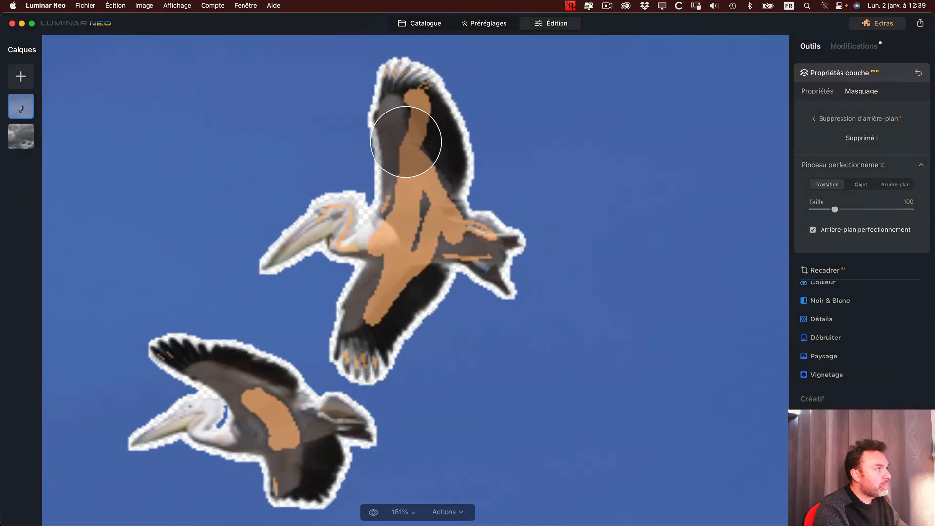
{"action": "scroll", "coordinate": [406, 141], "scroll_direction": "up", "scroll_amount": 2}
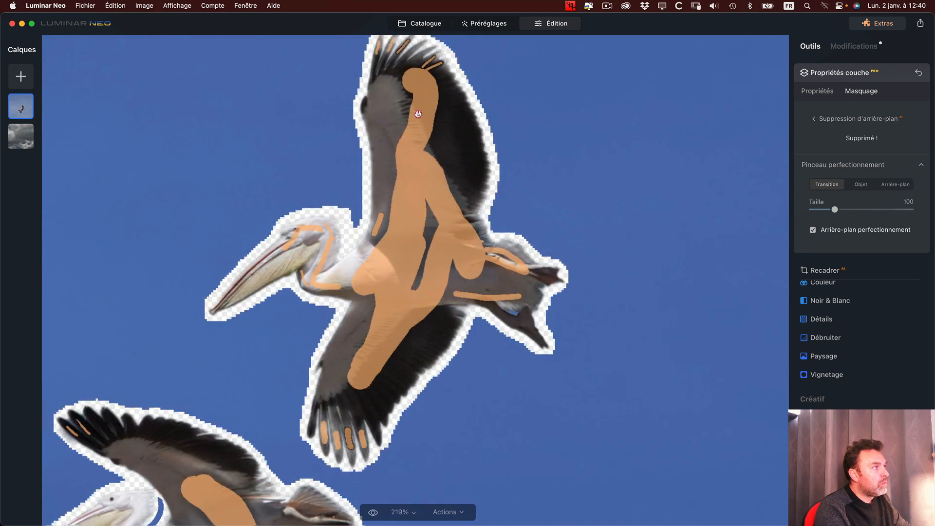
{"action": "left_click_drag", "start_coordinate": [418, 114], "coordinate": [412, 209]}
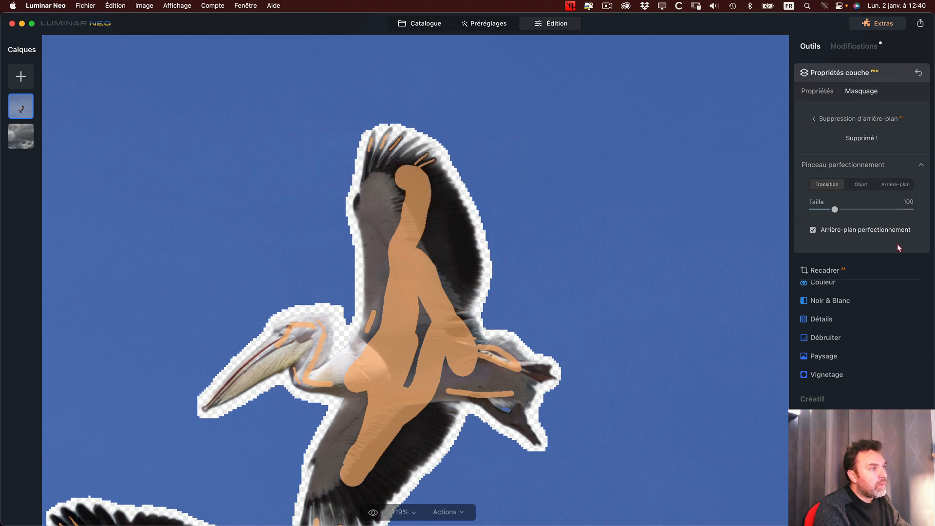
{"action": "scroll", "coordinate": [495, 194], "scroll_direction": "up", "scroll_amount": 1}
{"action": "scroll", "coordinate": [495, 194], "scroll_direction": "up", "scroll_amount": 1}
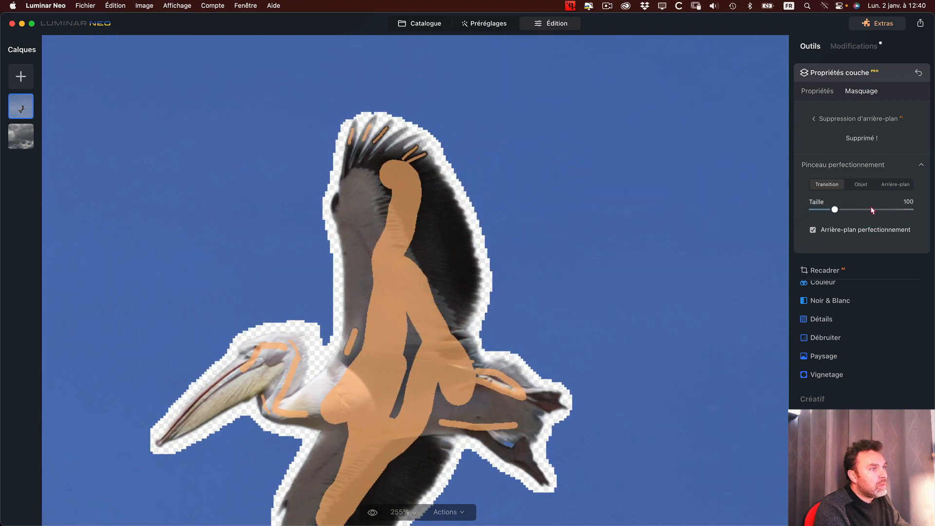
{"action": "left_click", "coordinate": [817, 209]}
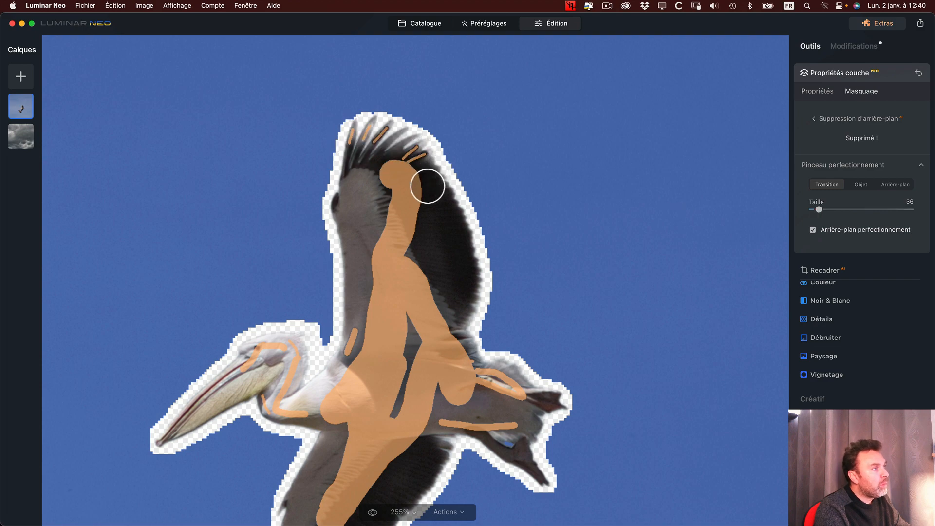
{"action": "left_click_drag", "start_coordinate": [438, 339], "coordinate": [448, 162]}
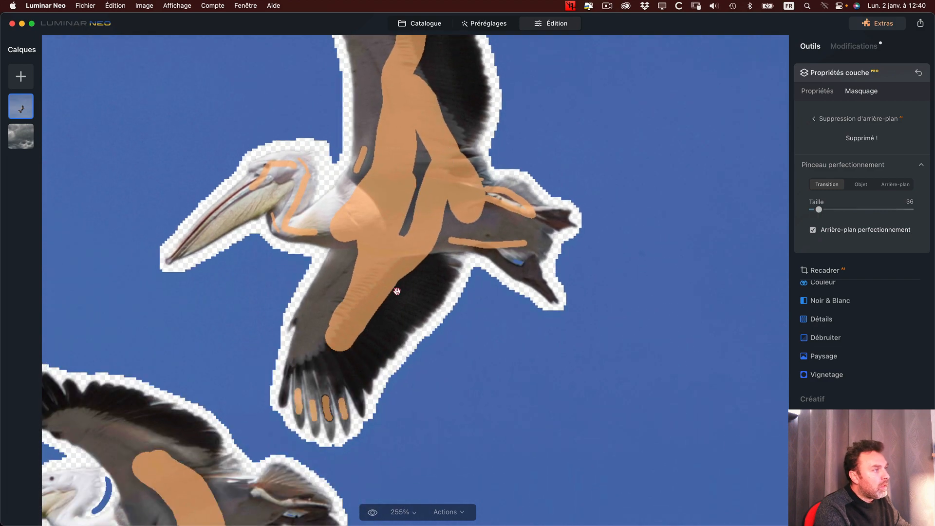
{"action": "left_click_drag", "start_coordinate": [397, 288], "coordinate": [454, 131]}
{"action": "left_click_drag", "start_coordinate": [311, 354], "coordinate": [354, 339]}
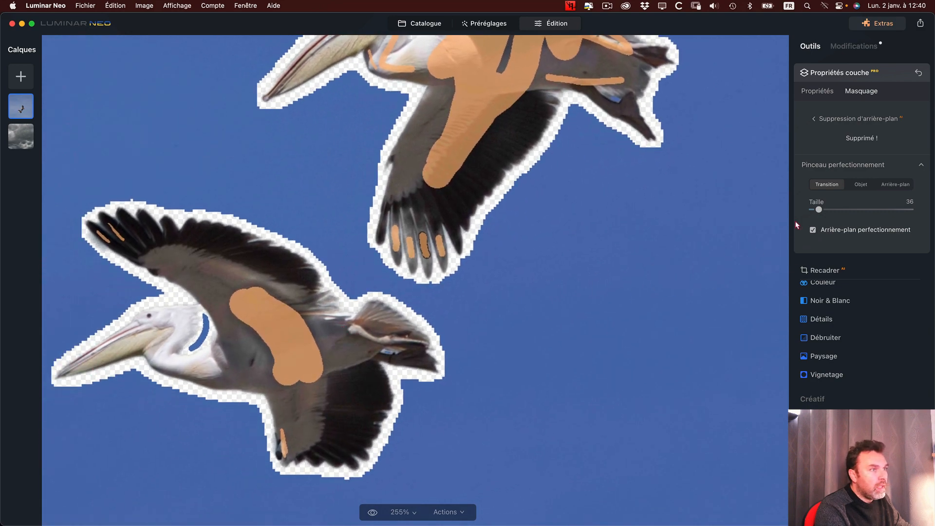
Paint Objet refinement strokes at size 12 on the lower pelican's beak and on the upper pelican's lower wing feathers and leading edge.
{"action": "left_click", "coordinate": [859, 184]}
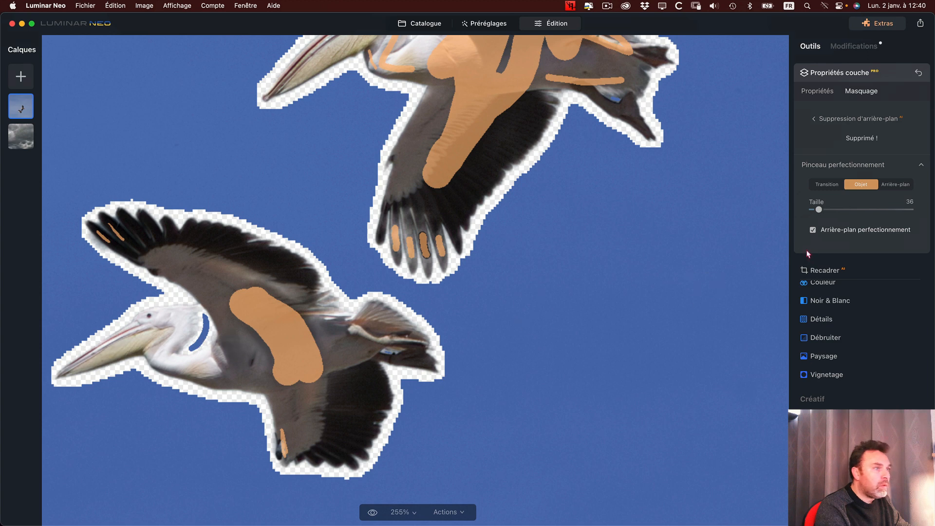
{"action": "left_click_drag", "start_coordinate": [815, 210], "coordinate": [812, 210]}
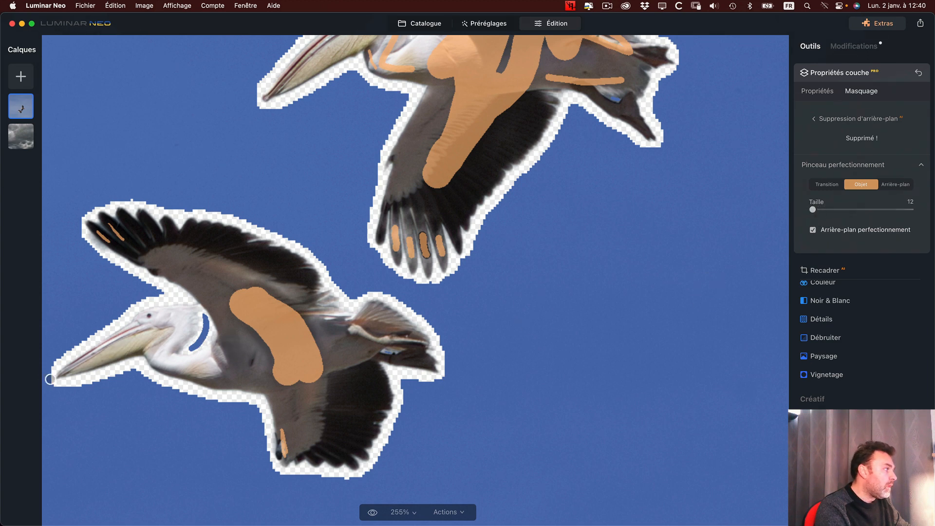
{"action": "left_click_drag", "start_coordinate": [73, 373], "coordinate": [98, 363]}
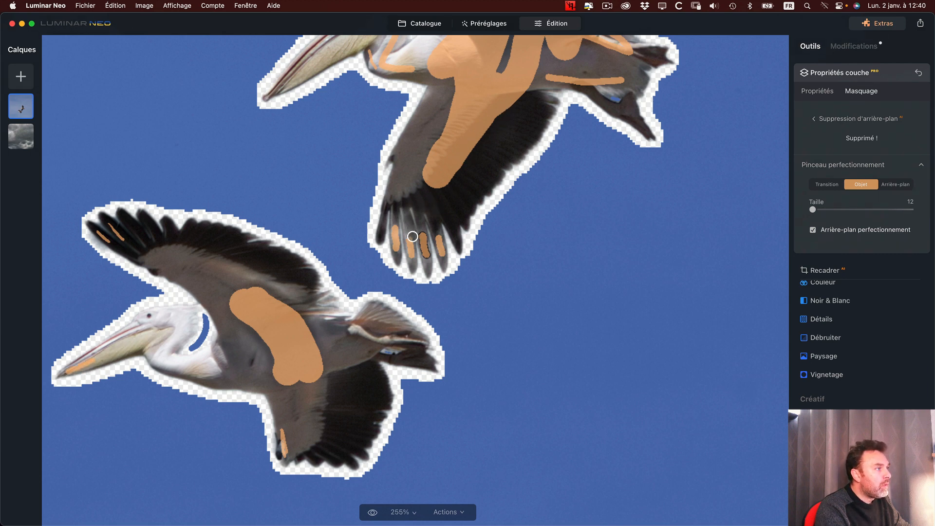
{"action": "left_click_drag", "start_coordinate": [413, 237], "coordinate": [410, 209]}
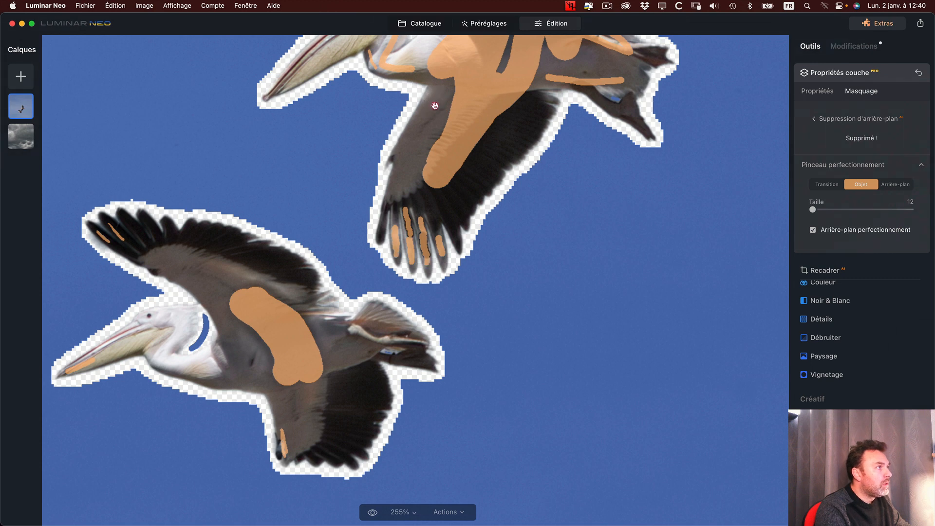
{"action": "left_click_drag", "start_coordinate": [434, 106], "coordinate": [389, 197]}
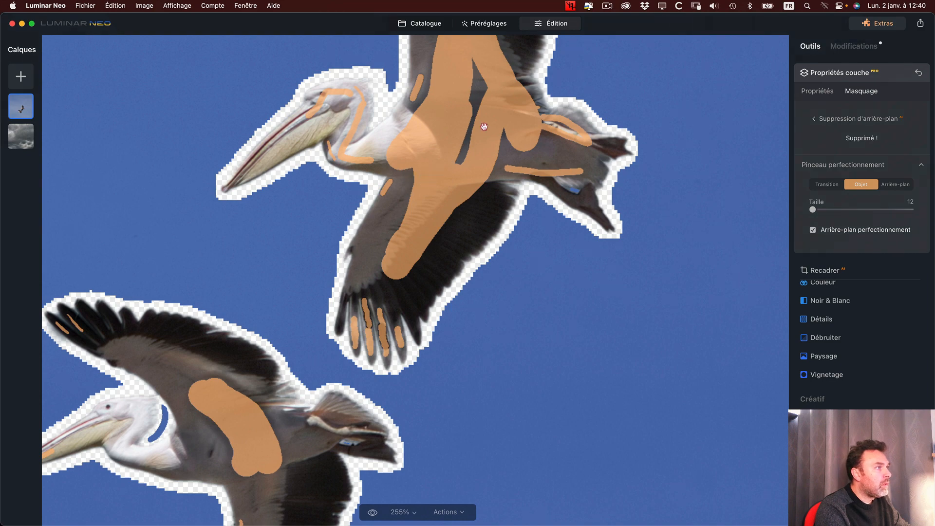
Mark more feathers at the upper pelican's raised wing tip as Objet with a size 10 brush, and return to the masking options.
{"action": "left_click_drag", "start_coordinate": [484, 127], "coordinate": [380, 280]}
{"action": "left_click_drag", "start_coordinate": [360, 115], "coordinate": [351, 258]}
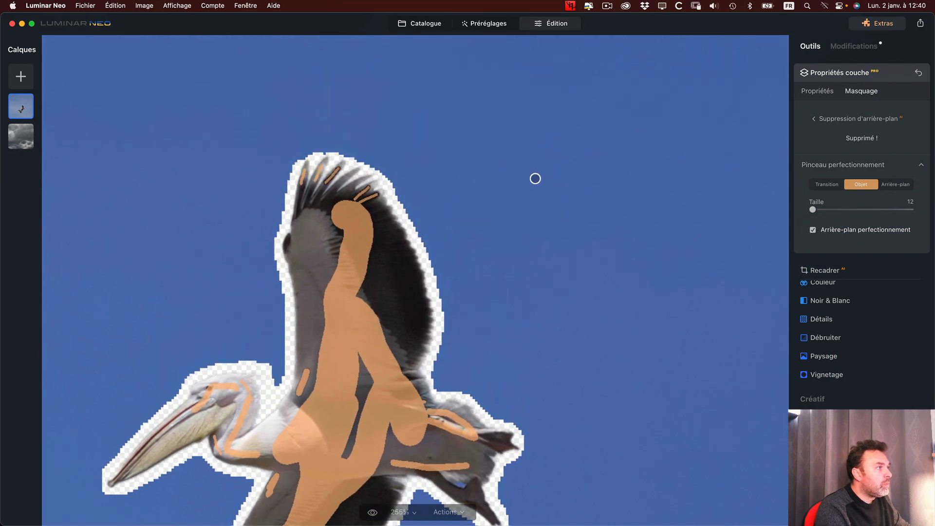
{"action": "scroll", "coordinate": [292, 315], "scroll_direction": "up", "scroll_amount": 4}
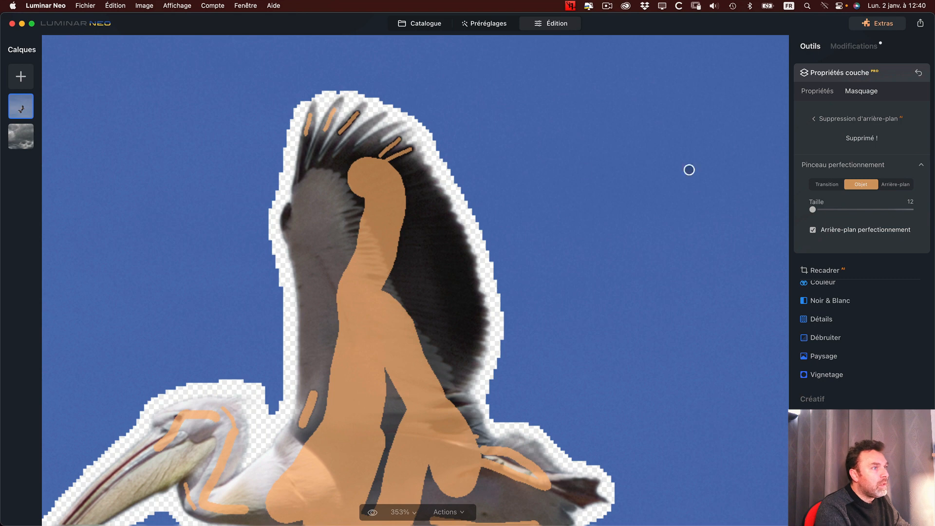
{"action": "left_click_drag", "start_coordinate": [812, 209], "coordinate": [810, 210]}
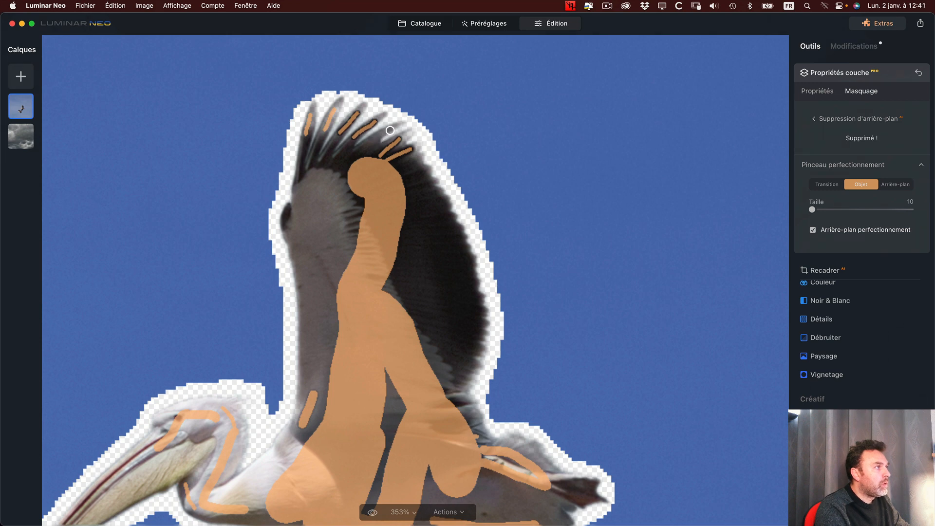
{"action": "left_click_drag", "start_coordinate": [390, 130], "coordinate": [376, 137]}
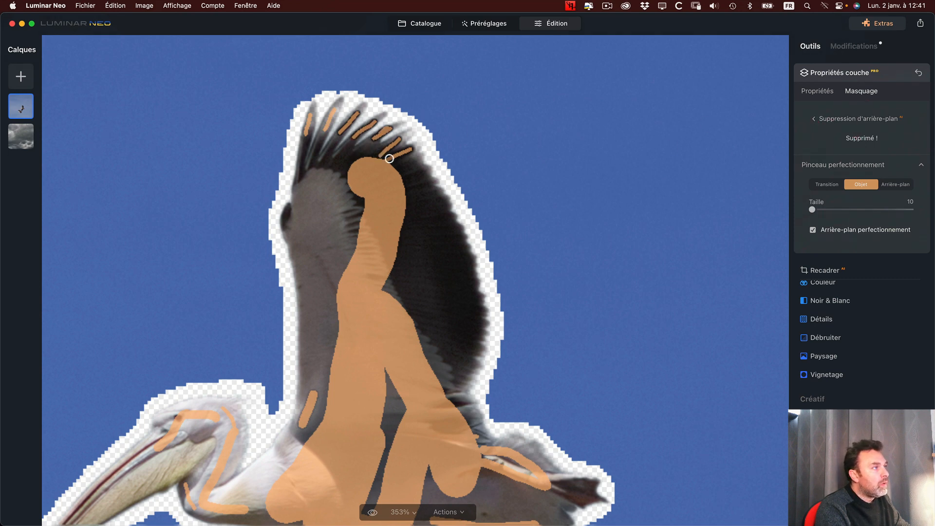
{"action": "left_click", "coordinate": [814, 119]}
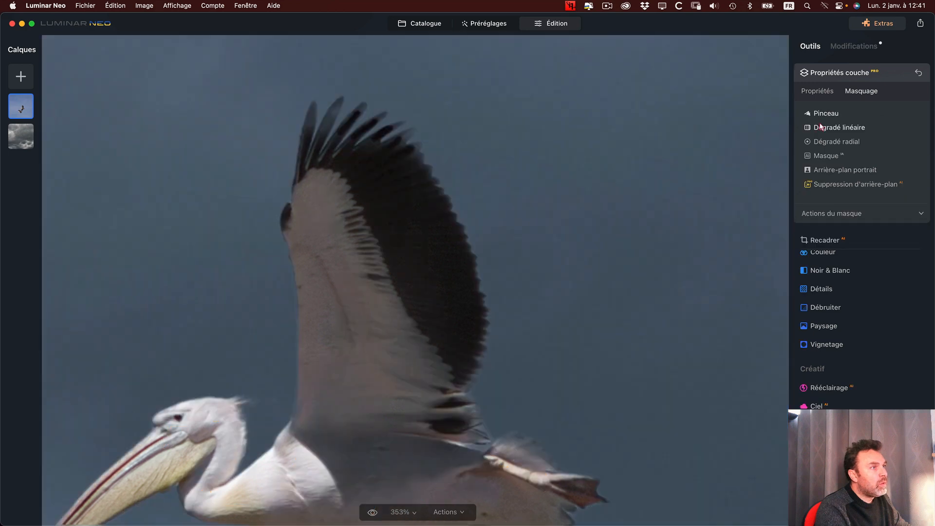
Reopen the background removal refinement brush, paint Transition strokes at size 18 over the feathers of the upper pelican's raised wing tip, and apply them.
{"action": "left_click", "coordinate": [858, 184]}
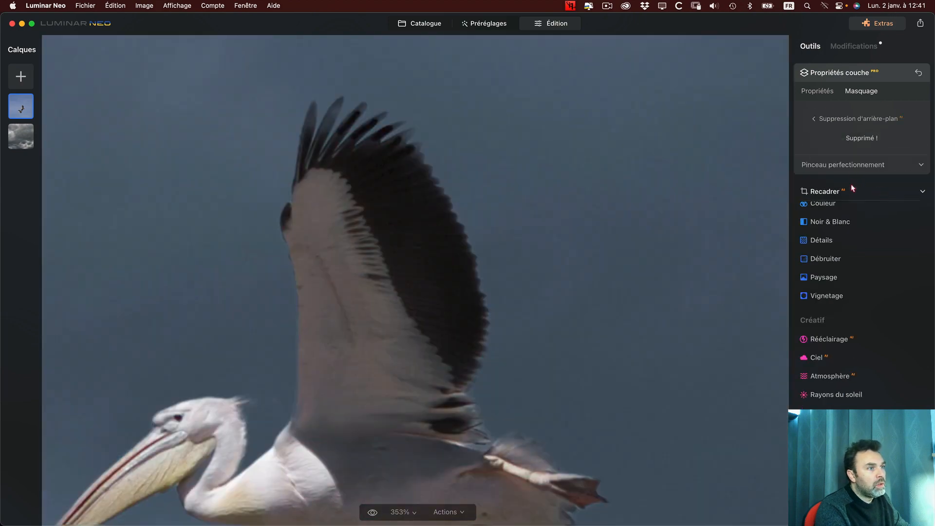
{"action": "left_click", "coordinate": [858, 165]}
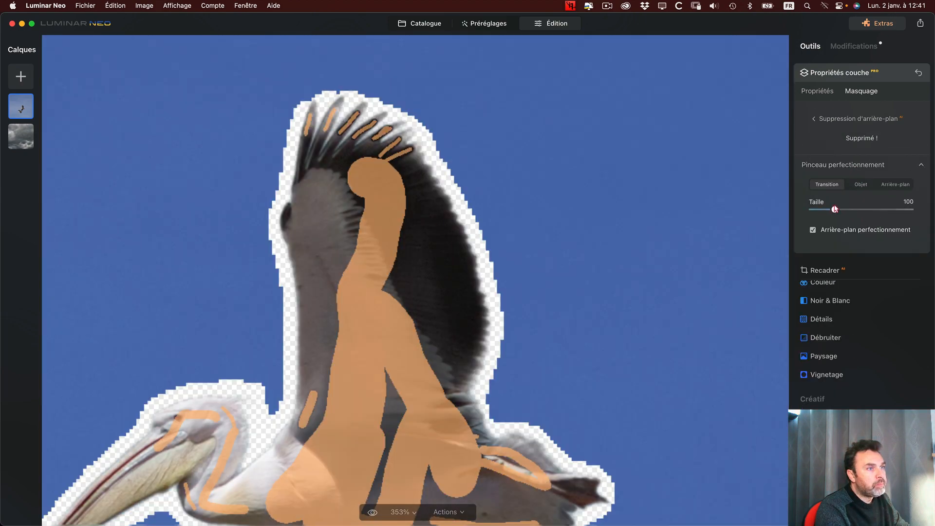
{"action": "left_click_drag", "start_coordinate": [834, 210], "coordinate": [823, 212]}
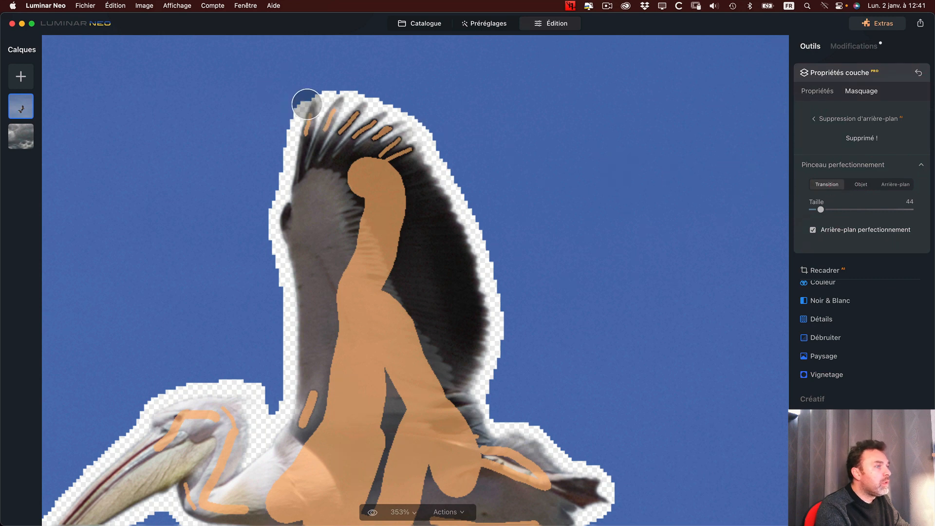
{"action": "left_click_drag", "start_coordinate": [820, 210], "coordinate": [814, 212]}
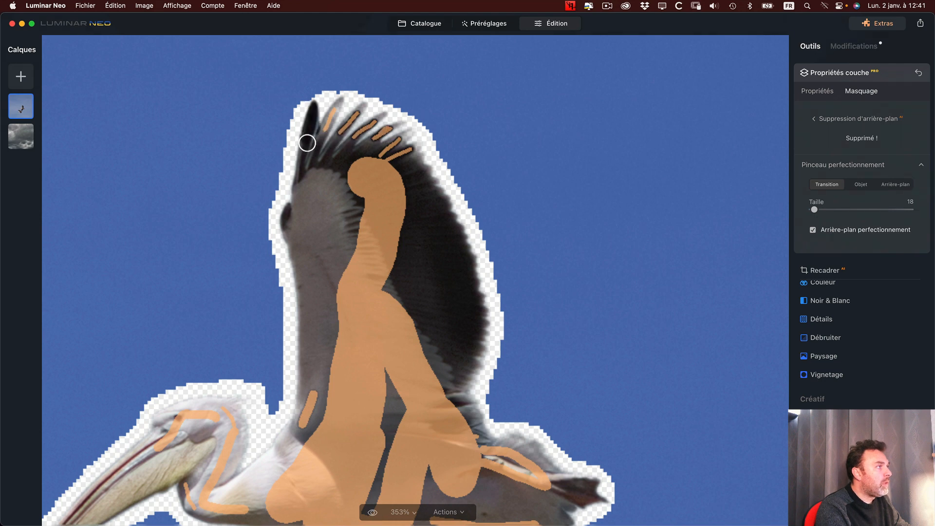
{"action": "left_click_drag", "start_coordinate": [306, 136], "coordinate": [294, 172]}
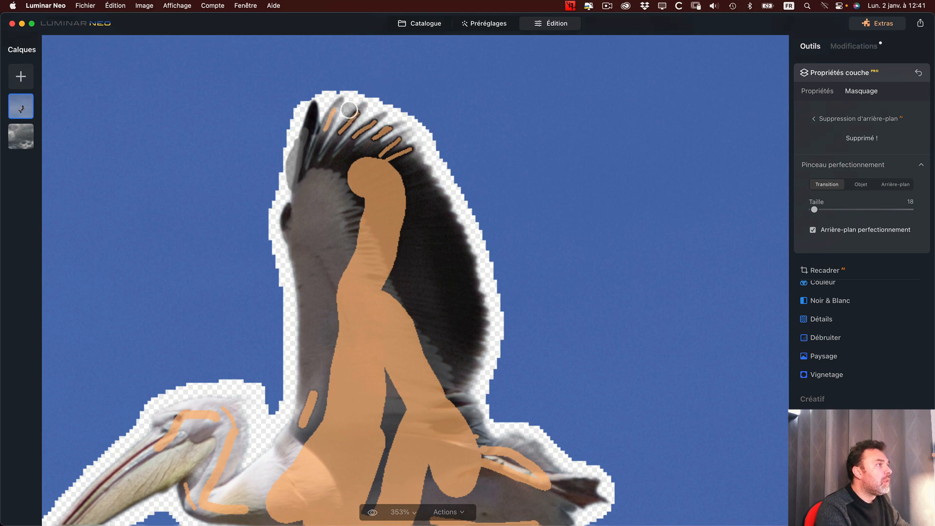
{"action": "mouse_move", "coordinate": [347, 106]}
{"action": "left_mouse_down"}
{"action": "mouse_move", "coordinate": [331, 138]}
{"action": "mouse_move", "coordinate": [344, 101]}
{"action": "mouse_move", "coordinate": [323, 137]}
{"action": "left_mouse_up"}
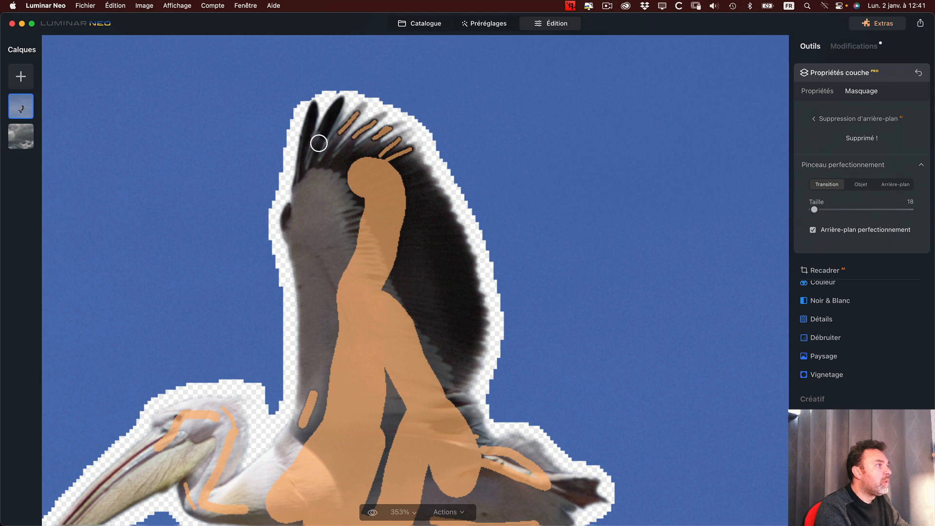
{"action": "mouse_move", "coordinate": [354, 128]}
{"action": "left_mouse_down"}
{"action": "mouse_move", "coordinate": [372, 104]}
{"action": "mouse_move", "coordinate": [328, 152]}
{"action": "left_mouse_up"}
{"action": "left_click_drag", "start_coordinate": [362, 116], "coordinate": [336, 152]}
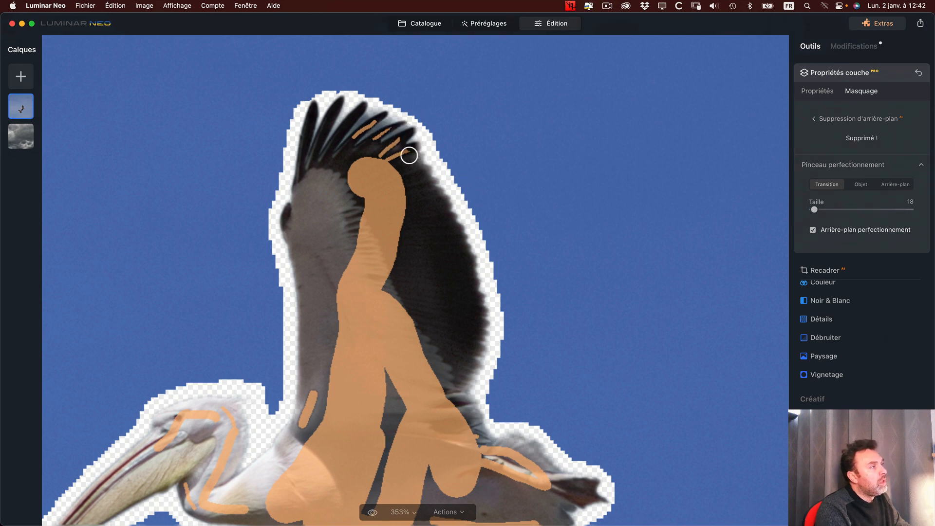
{"action": "left_click", "coordinate": [814, 120]}
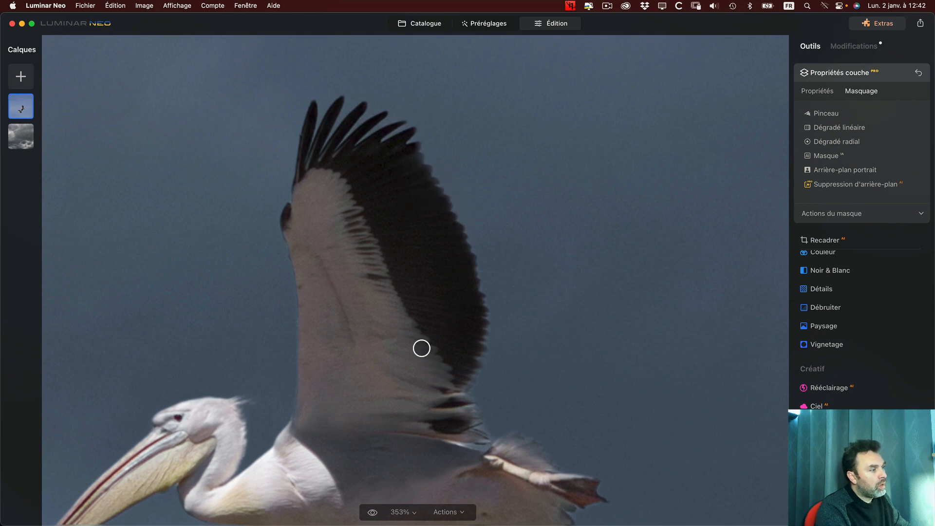
{"action": "scroll", "coordinate": [357, 278], "scroll_direction": "down", "scroll_amount": 5}
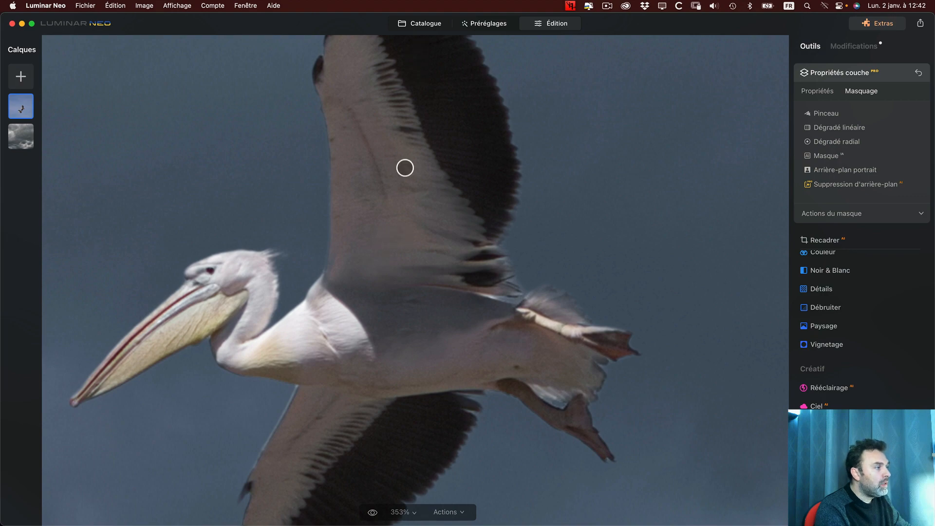
Examine the refined pelican cutout at whole-image view and at closer magnification against the cloudy sky.
{"action": "scroll", "coordinate": [411, 229], "scroll_direction": "down", "scroll_amount": 3}
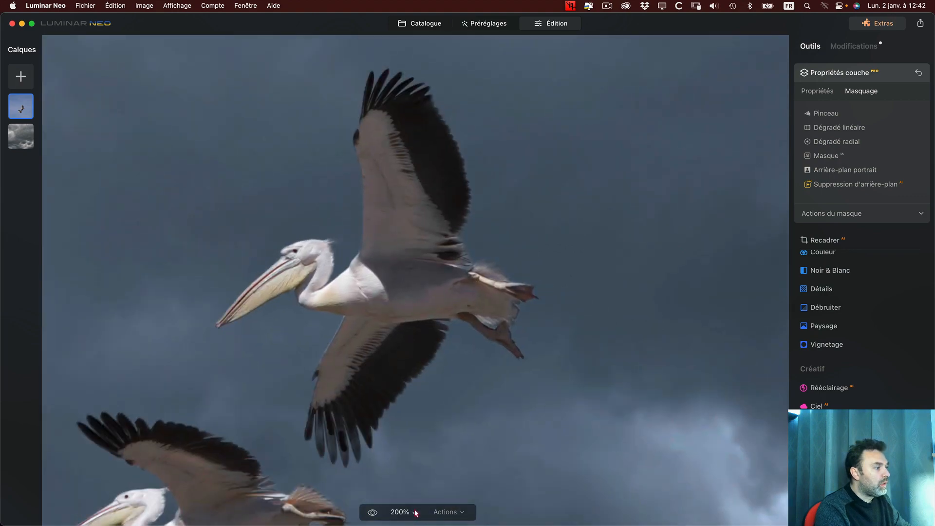
{"action": "left_click", "coordinate": [414, 512]}
{"action": "left_click", "coordinate": [416, 412]}
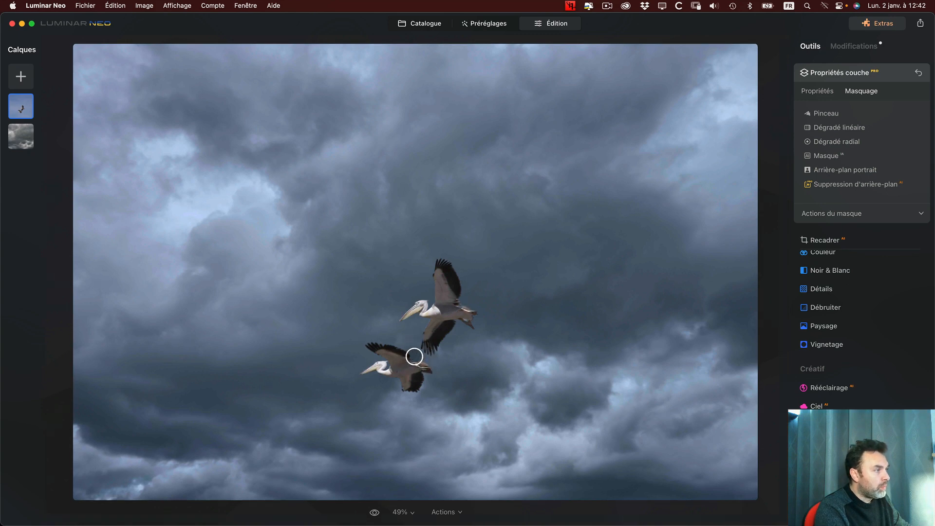
{"action": "scroll", "coordinate": [411, 363], "scroll_direction": "up", "scroll_amount": 2}
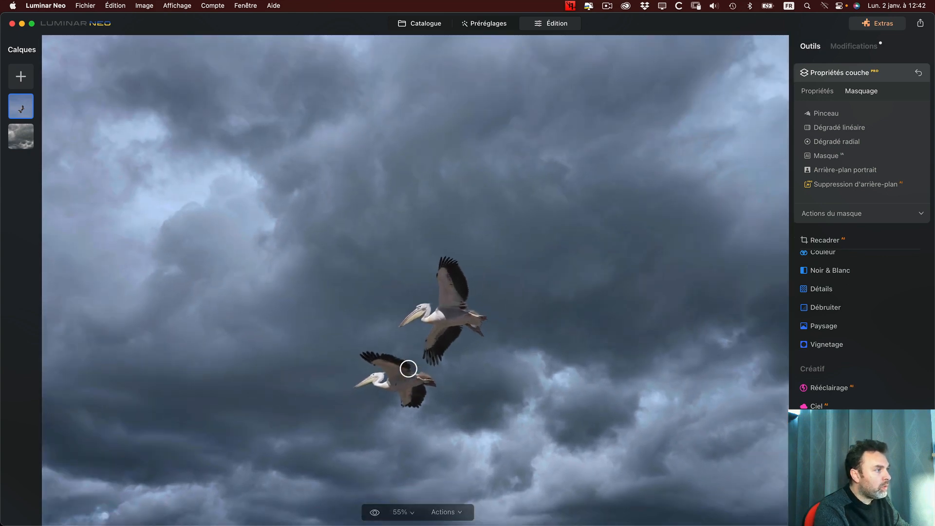
{"action": "scroll", "coordinate": [408, 369], "scroll_direction": "down", "scroll_amount": 4}
{"action": "scroll", "coordinate": [480, 376], "scroll_direction": "up", "scroll_amount": 1}
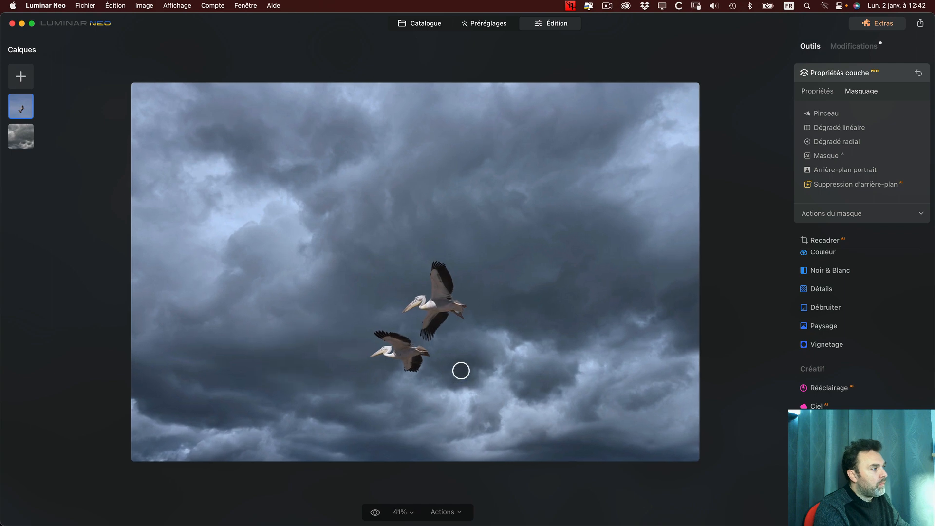
{"action": "scroll", "coordinate": [440, 375], "scroll_direction": "down", "scroll_amount": 1}
{"action": "scroll", "coordinate": [438, 382], "scroll_direction": "up", "scroll_amount": 5}
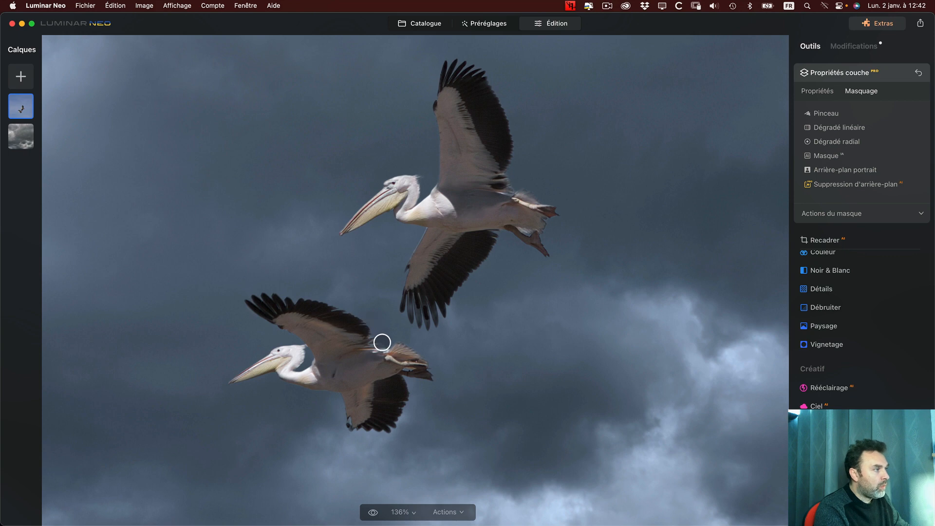
{"action": "scroll", "coordinate": [381, 340], "scroll_direction": "down", "scroll_amount": 6}
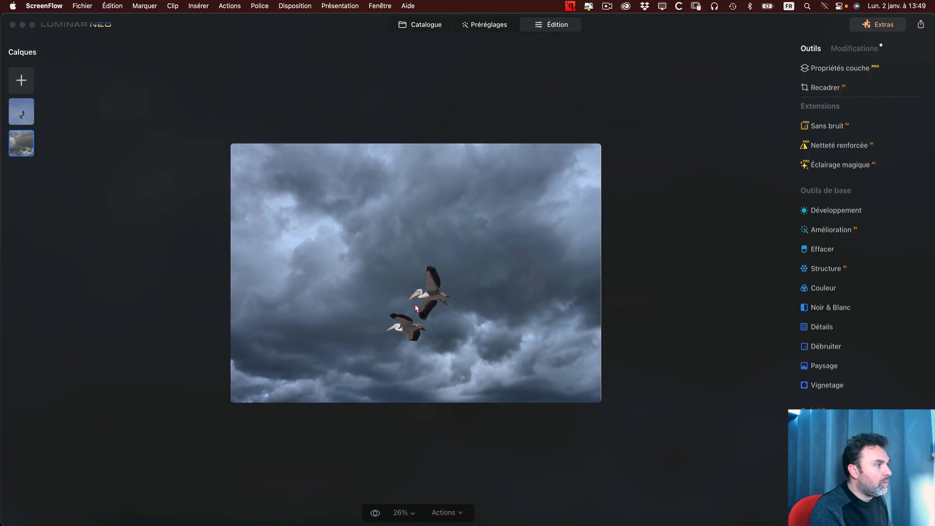
Compare the full composite with close-ups of both pelicans to judge their feather edges and blending with the sky.
{"action": "left_click", "coordinate": [415, 305]}
{"action": "scroll", "coordinate": [419, 321], "scroll_direction": "up", "scroll_amount": 4}
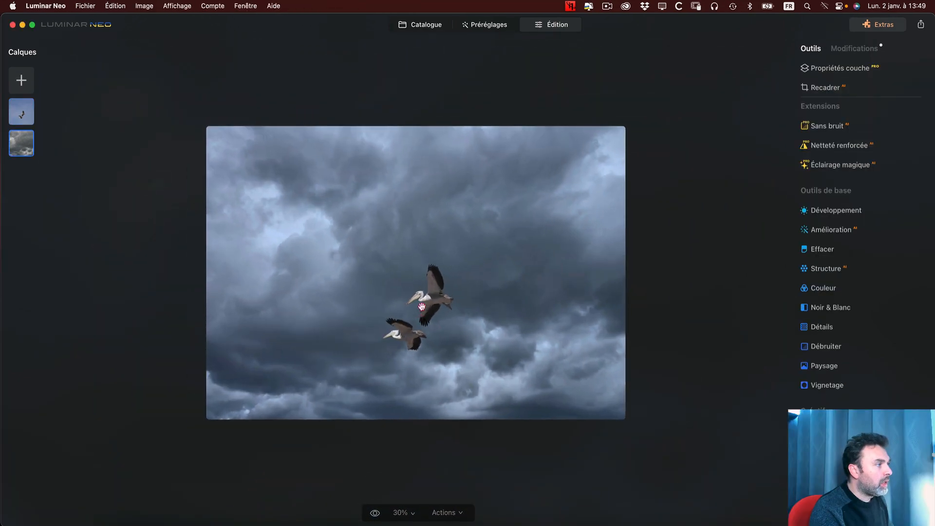
{"action": "scroll", "coordinate": [428, 349], "scroll_direction": "up", "scroll_amount": 8}
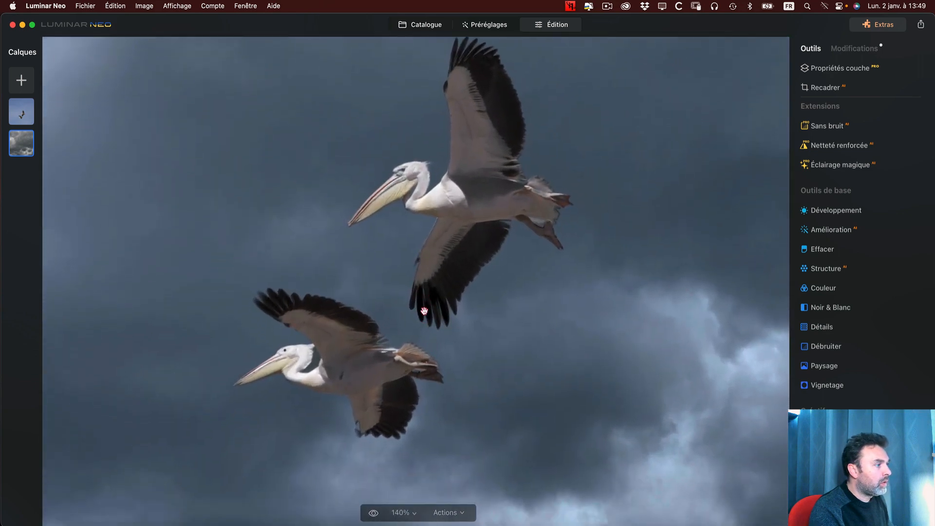
{"action": "scroll", "coordinate": [455, 280], "scroll_direction": "down", "scroll_amount": 5}
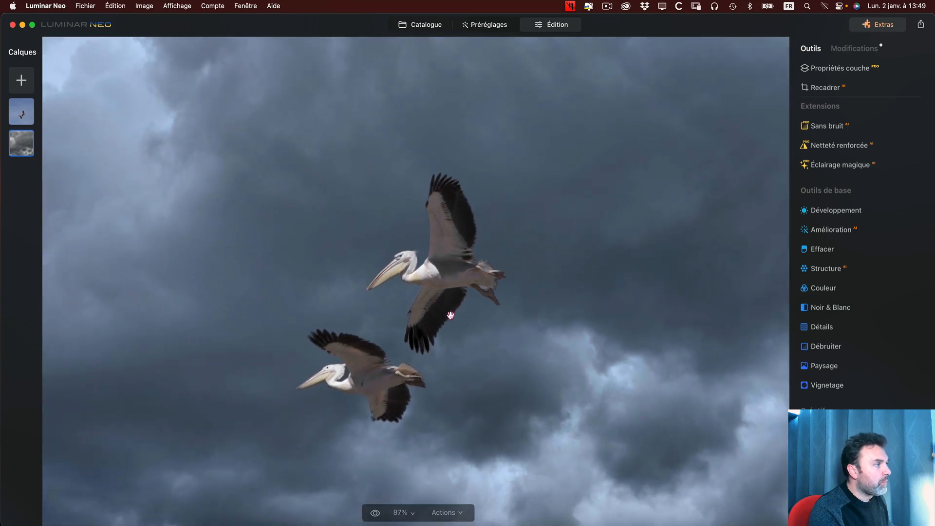
{"action": "scroll", "coordinate": [451, 315], "scroll_direction": "down", "scroll_amount": 5}
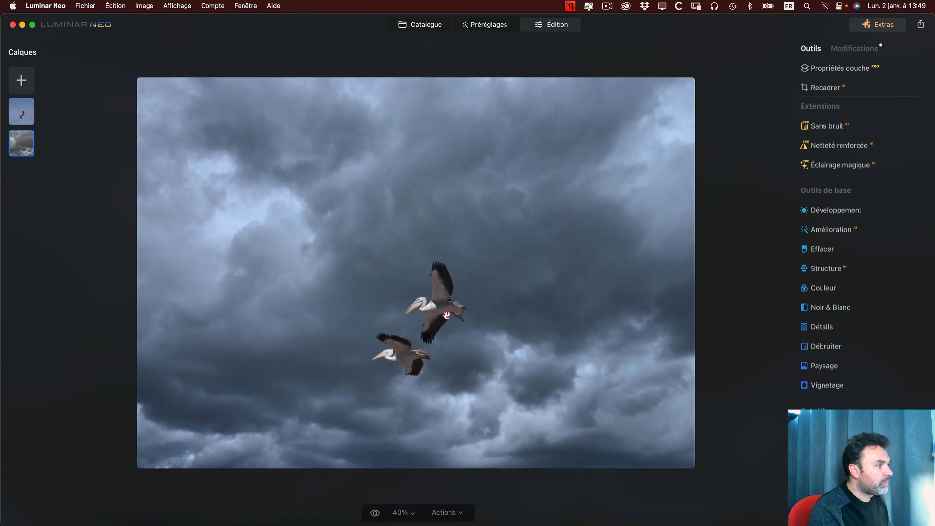
{"action": "scroll", "coordinate": [447, 315], "scroll_direction": "up", "scroll_amount": 8}
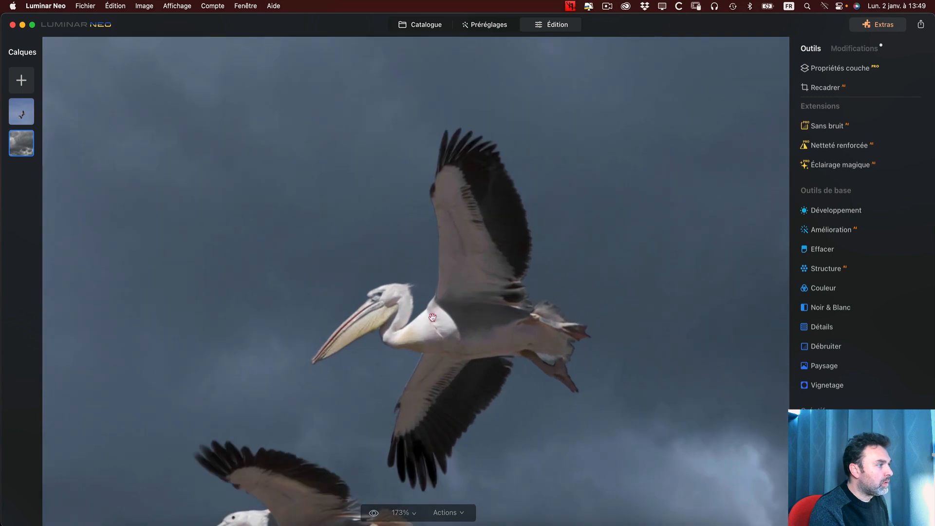
{"action": "scroll", "coordinate": [432, 317], "scroll_direction": "down", "scroll_amount": 8}
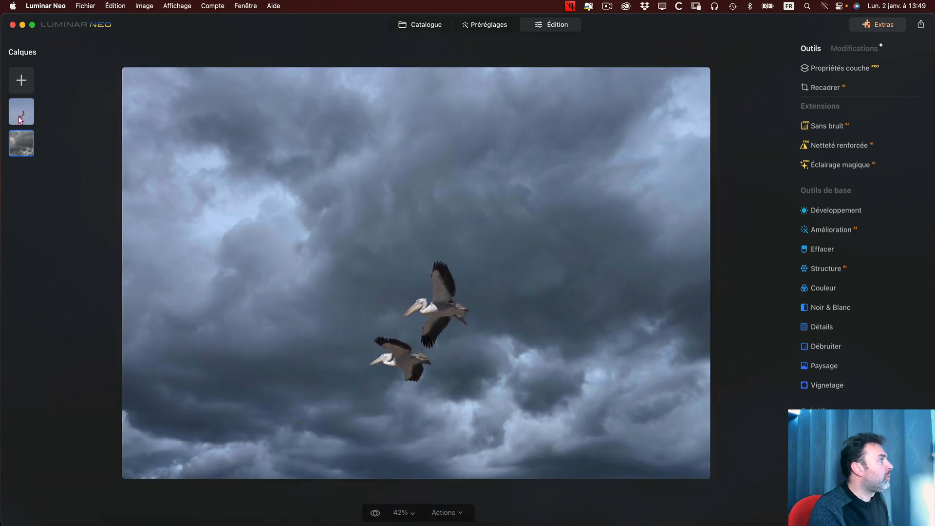
{"action": "left_click", "coordinate": [22, 116]}
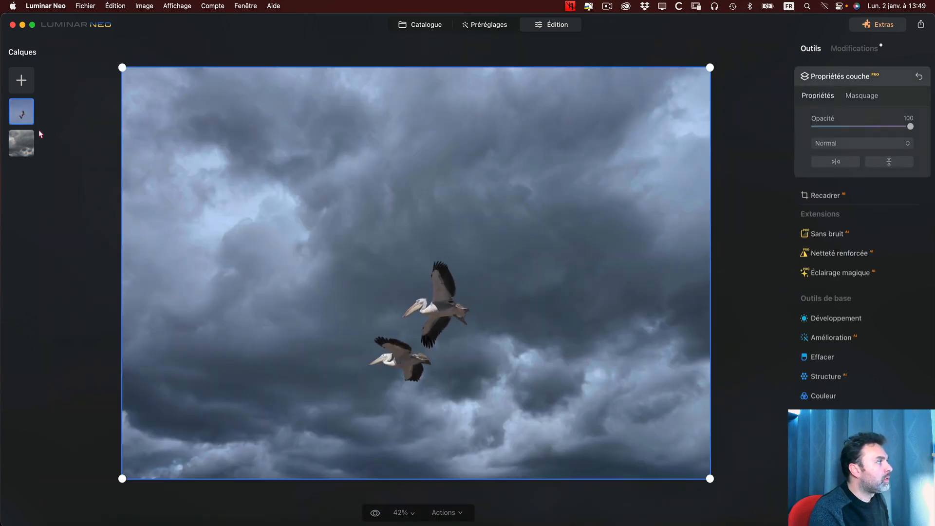
{"action": "scroll", "coordinate": [434, 276], "scroll_direction": "up", "scroll_amount": 5}
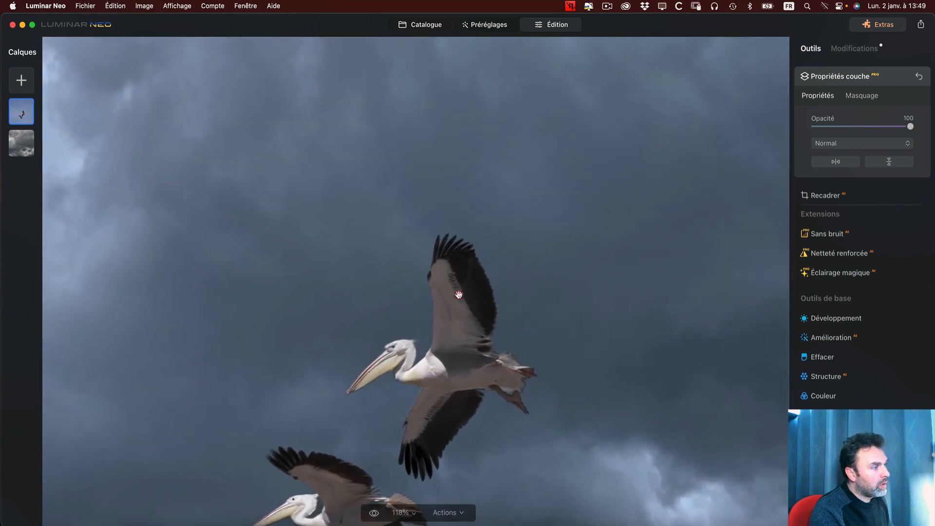
{"action": "scroll", "coordinate": [458, 296], "scroll_direction": "down", "scroll_amount": 5}
{"action": "scroll", "coordinate": [457, 295], "scroll_direction": "down", "scroll_amount": 1}
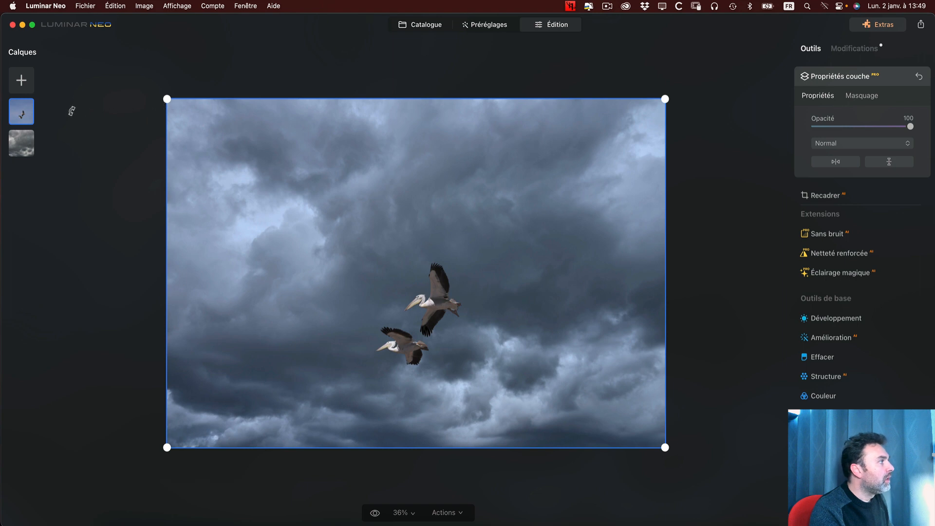
With the pelican layer selected, shrink it to about 70% of the canvas width and move it near the centre of the sky.
{"action": "left_click", "coordinate": [22, 144]}
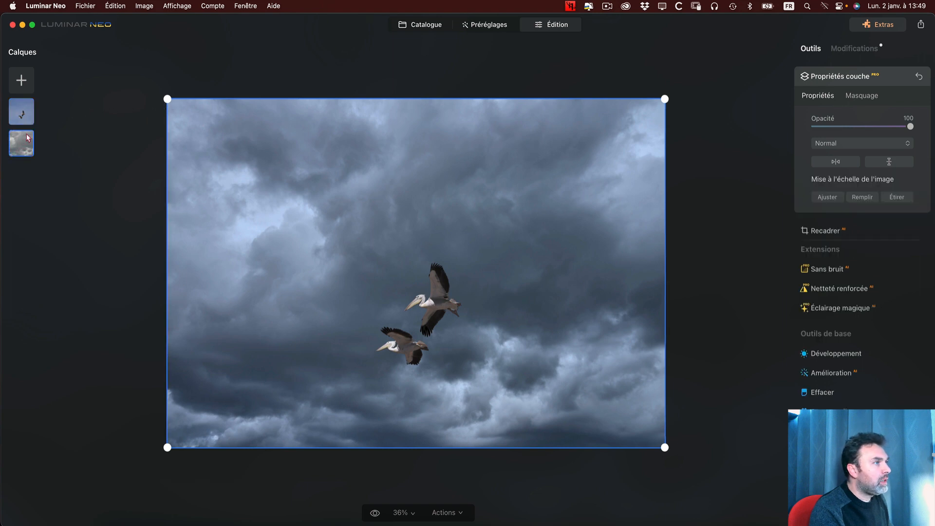
{"action": "left_click", "coordinate": [21, 112]}
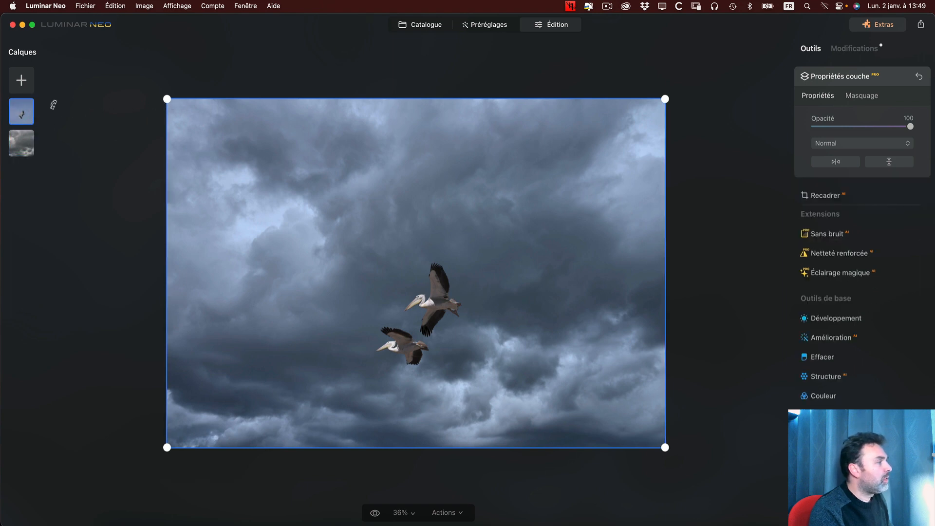
{"action": "left_click", "coordinate": [852, 77]}
{"action": "left_click", "coordinate": [851, 69]}
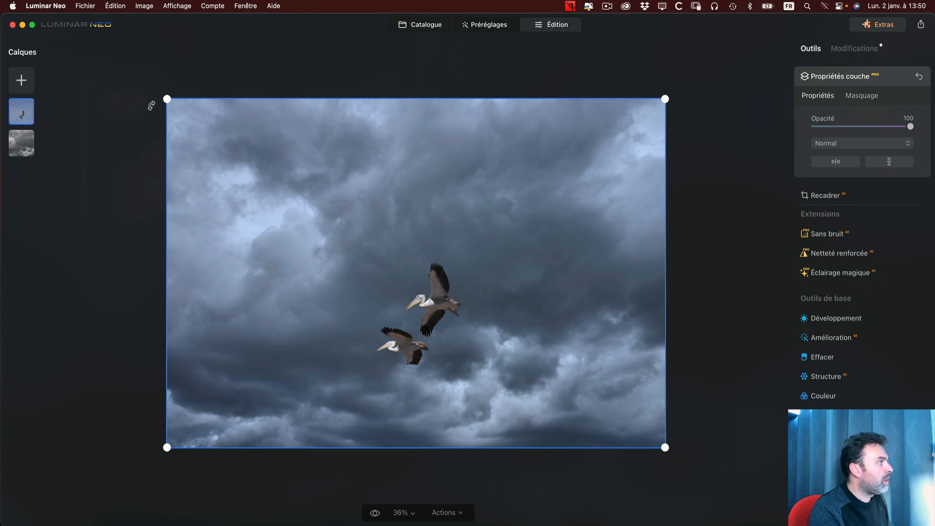
{"action": "left_click_drag", "start_coordinate": [168, 101], "coordinate": [320, 202]}
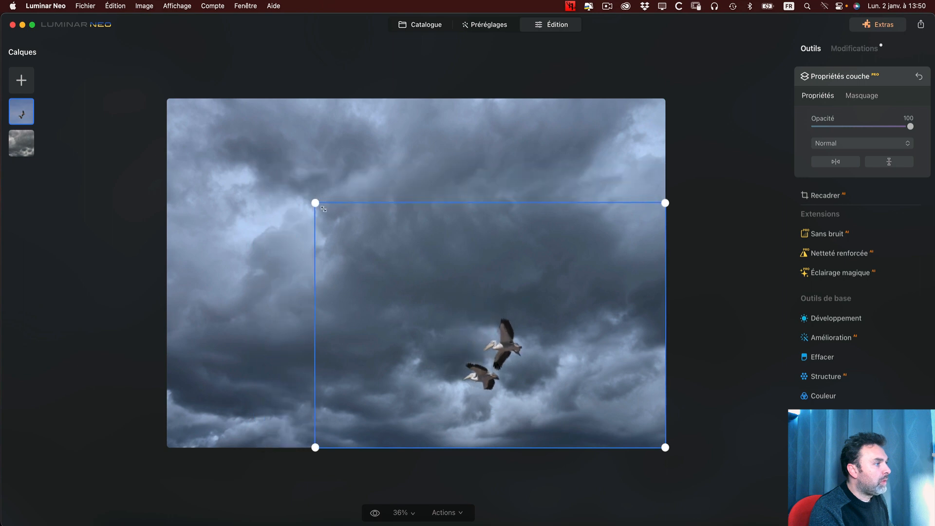
{"action": "left_click_drag", "start_coordinate": [443, 297], "coordinate": [369, 250]}
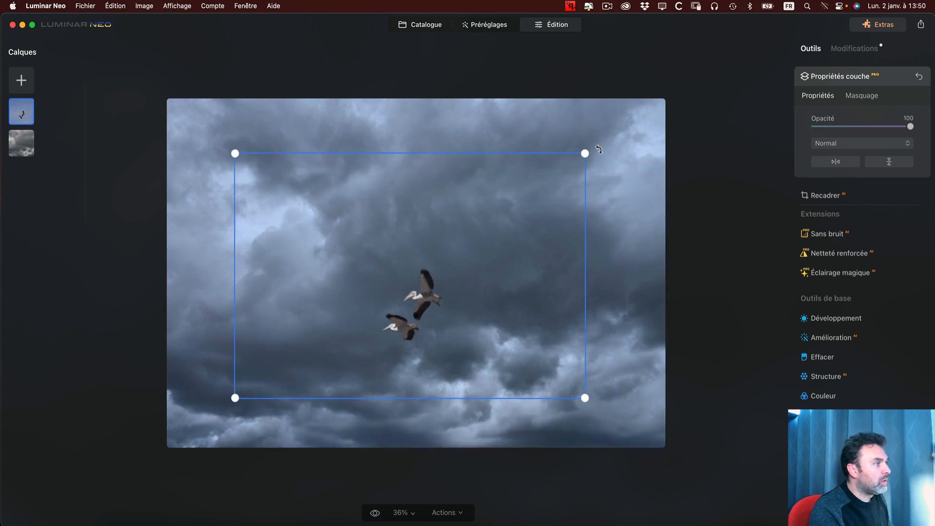
Rotate the pelican layer about 15 degrees clockwise and enlarge it to nearly the canvas width, keeping both birds over the sky.
{"action": "left_click_drag", "start_coordinate": [598, 149], "coordinate": [615, 207]}
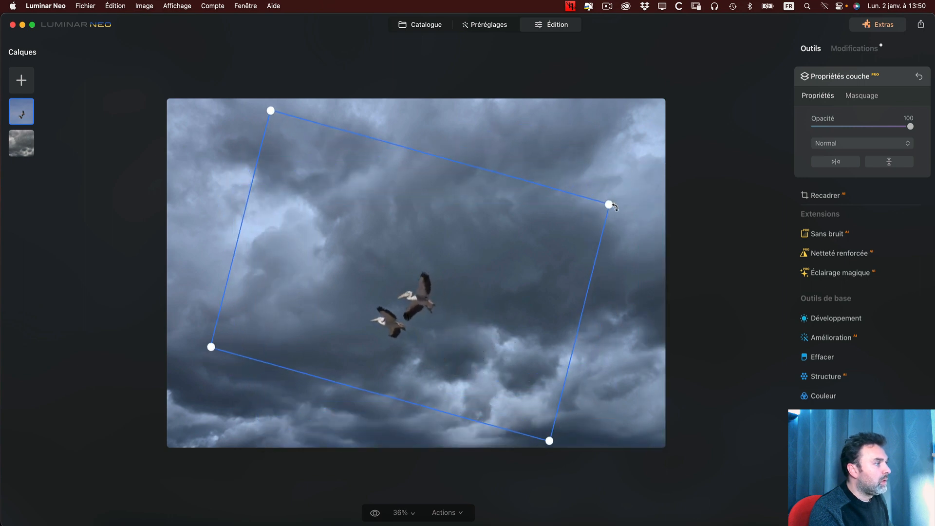
{"action": "left_click_drag", "start_coordinate": [547, 253], "coordinate": [559, 264]}
{"action": "left_click_drag", "start_coordinate": [619, 215], "coordinate": [766, 161]}
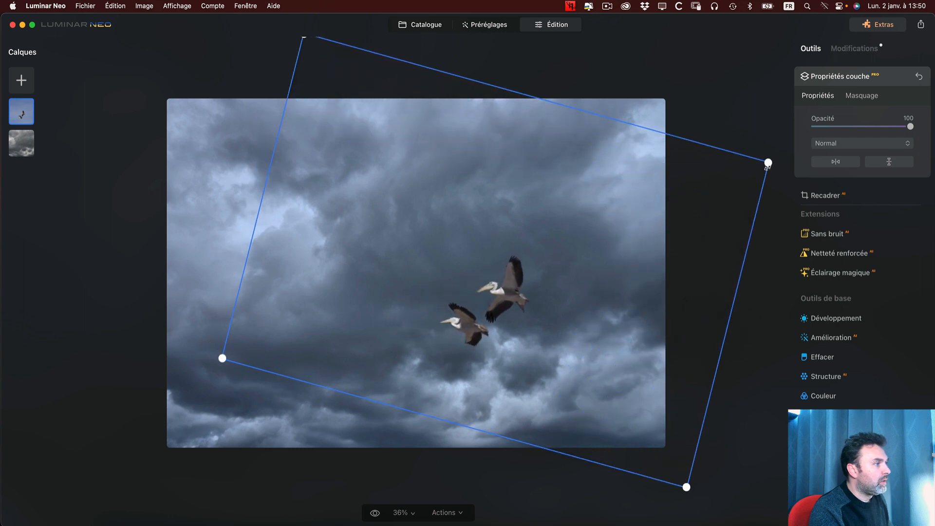
{"action": "left_click_drag", "start_coordinate": [558, 278], "coordinate": [452, 306]}
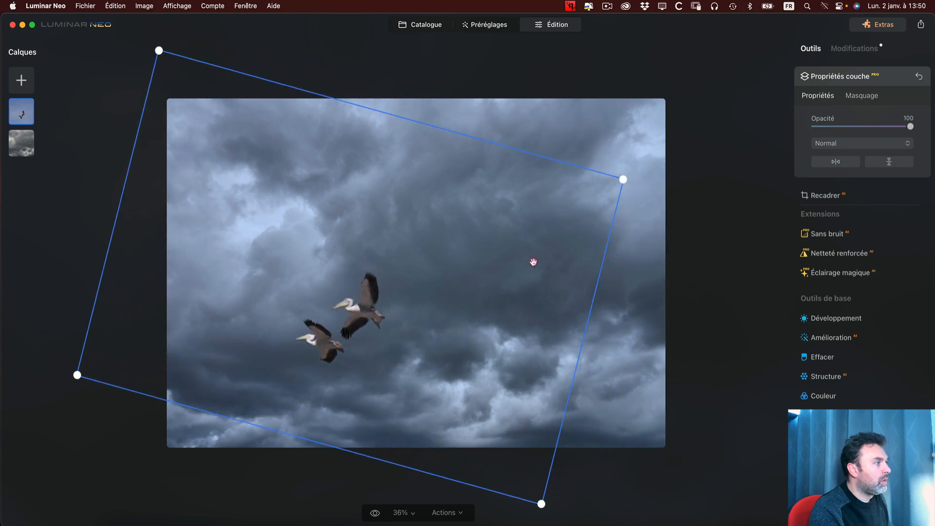
Place the pelicans slightly left of the sky's centre, close the layer properties and check the resulting composition.
{"action": "left_click_drag", "start_coordinate": [460, 267], "coordinate": [490, 291]}
{"action": "left_click_drag", "start_coordinate": [441, 266], "coordinate": [434, 275]}
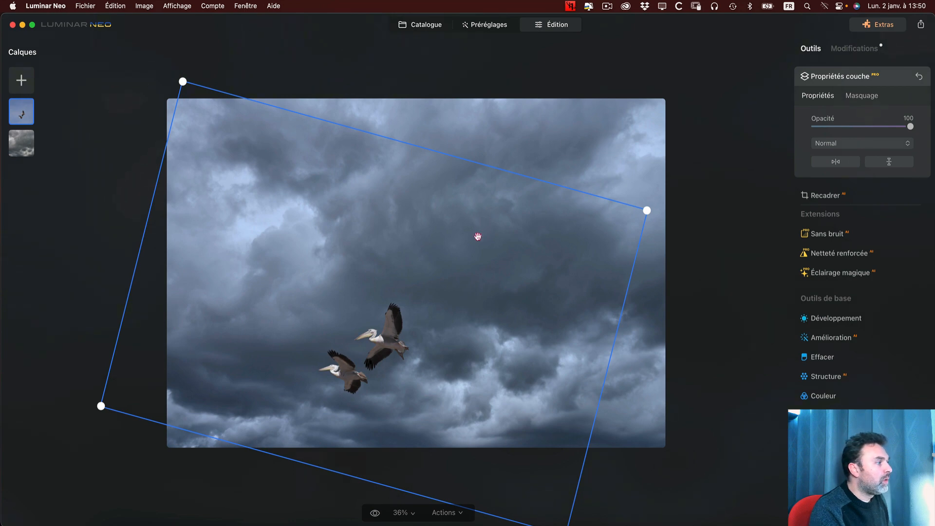
{"action": "left_click_drag", "start_coordinate": [477, 237], "coordinate": [475, 194]}
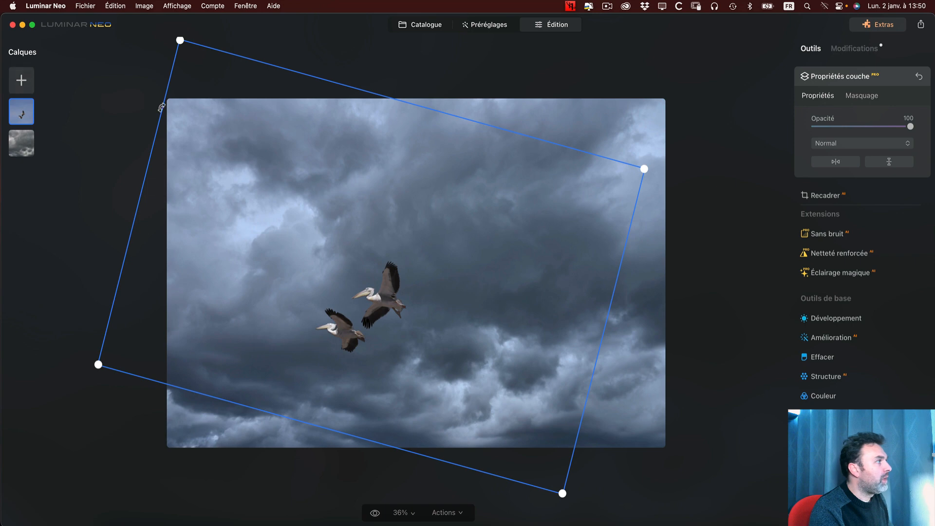
{"action": "left_click", "coordinate": [836, 78]}
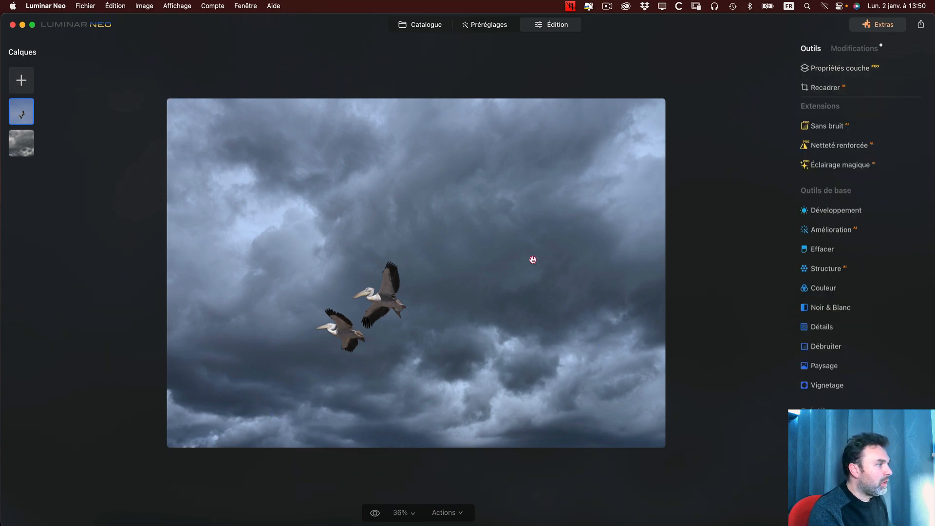
{"action": "scroll", "coordinate": [371, 313], "scroll_direction": "up", "scroll_amount": 5}
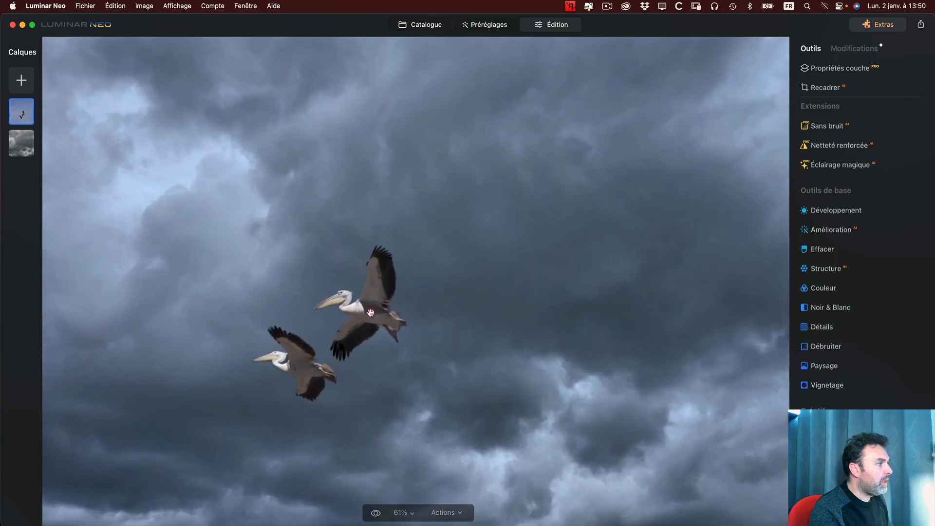
{"action": "scroll", "coordinate": [371, 313], "scroll_direction": "down", "scroll_amount": 5}
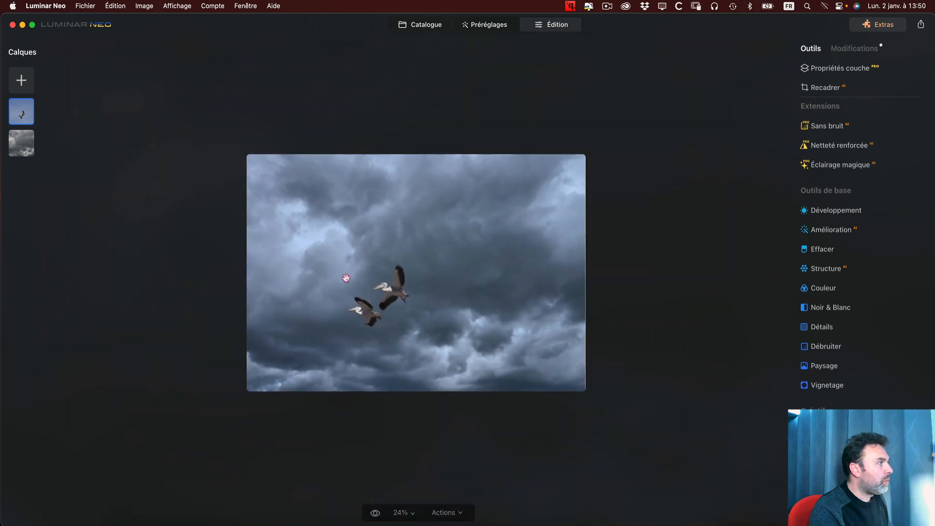